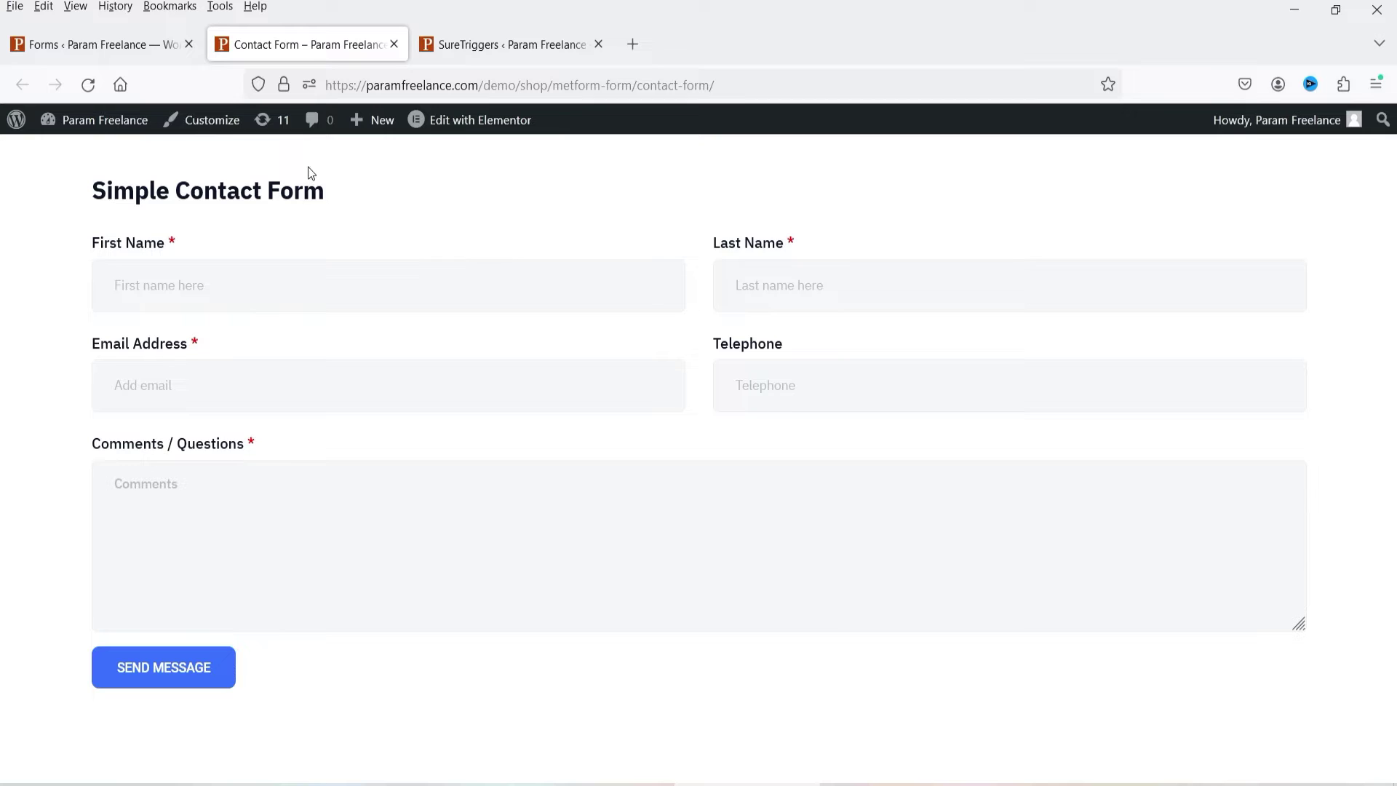
# Step: Switch to the MetForm Forms list showing the published Contact Form with 5 entries
pyautogui.click(91, 45)
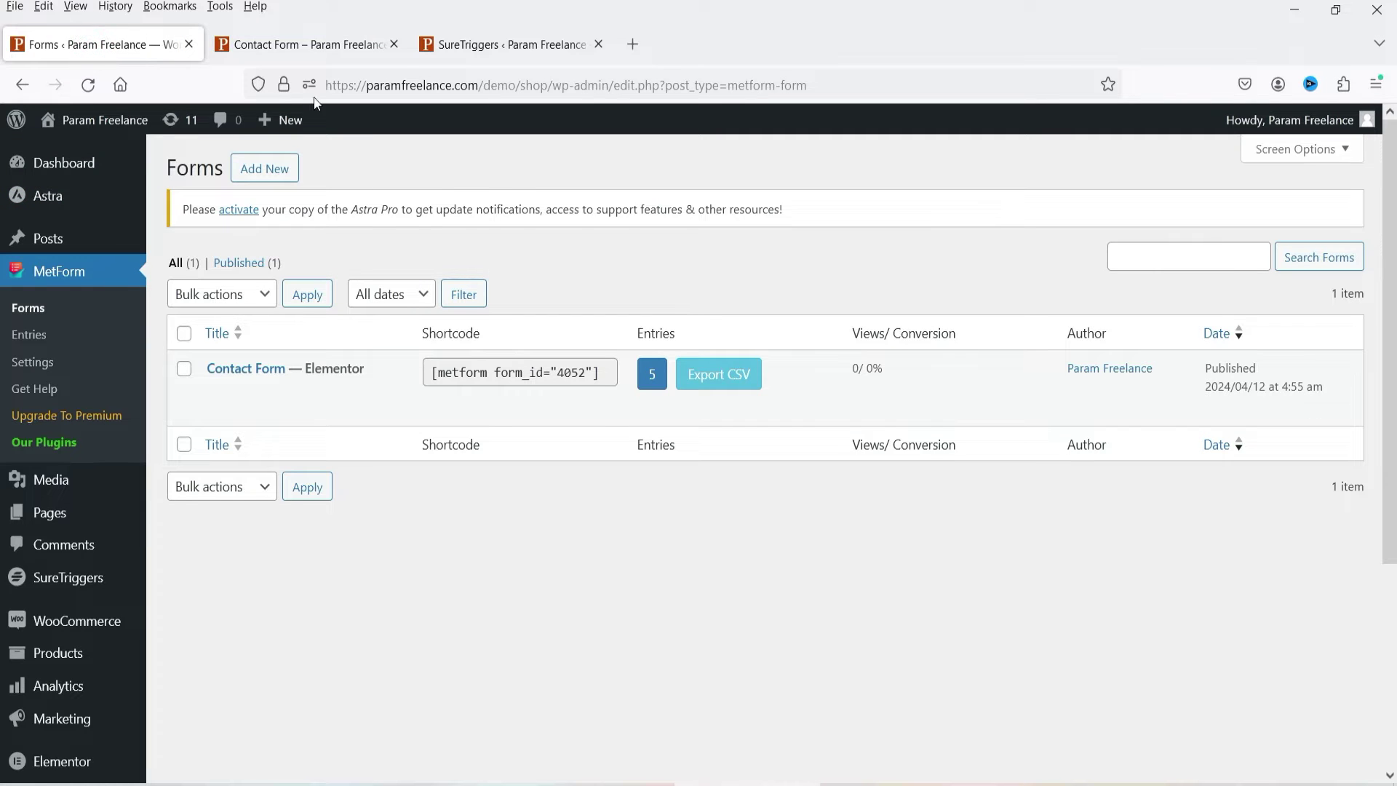
# Step: Go to SureTriggers' Create New Connection panel filtered to form apps like MetForm
pyautogui.click(297, 47)
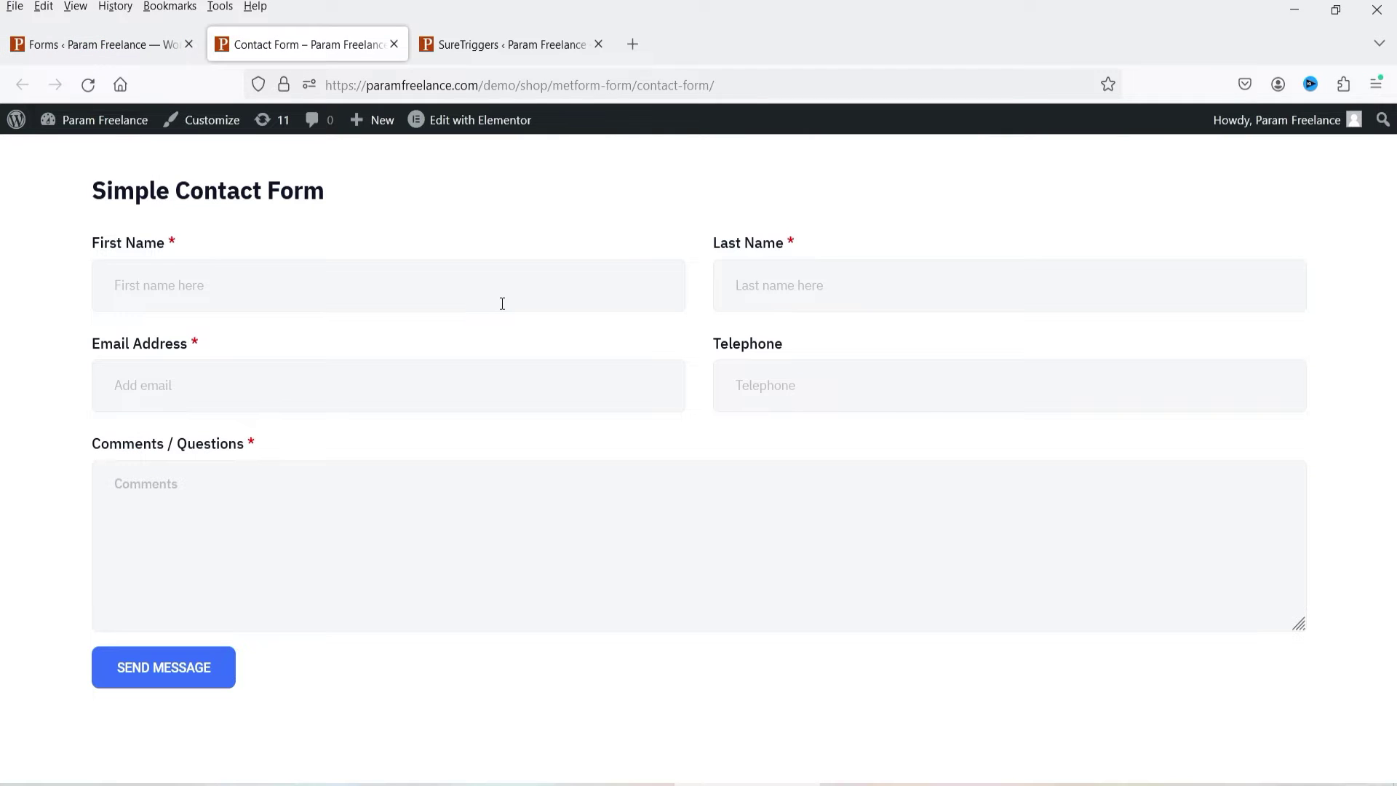
pyautogui.click(485, 43)
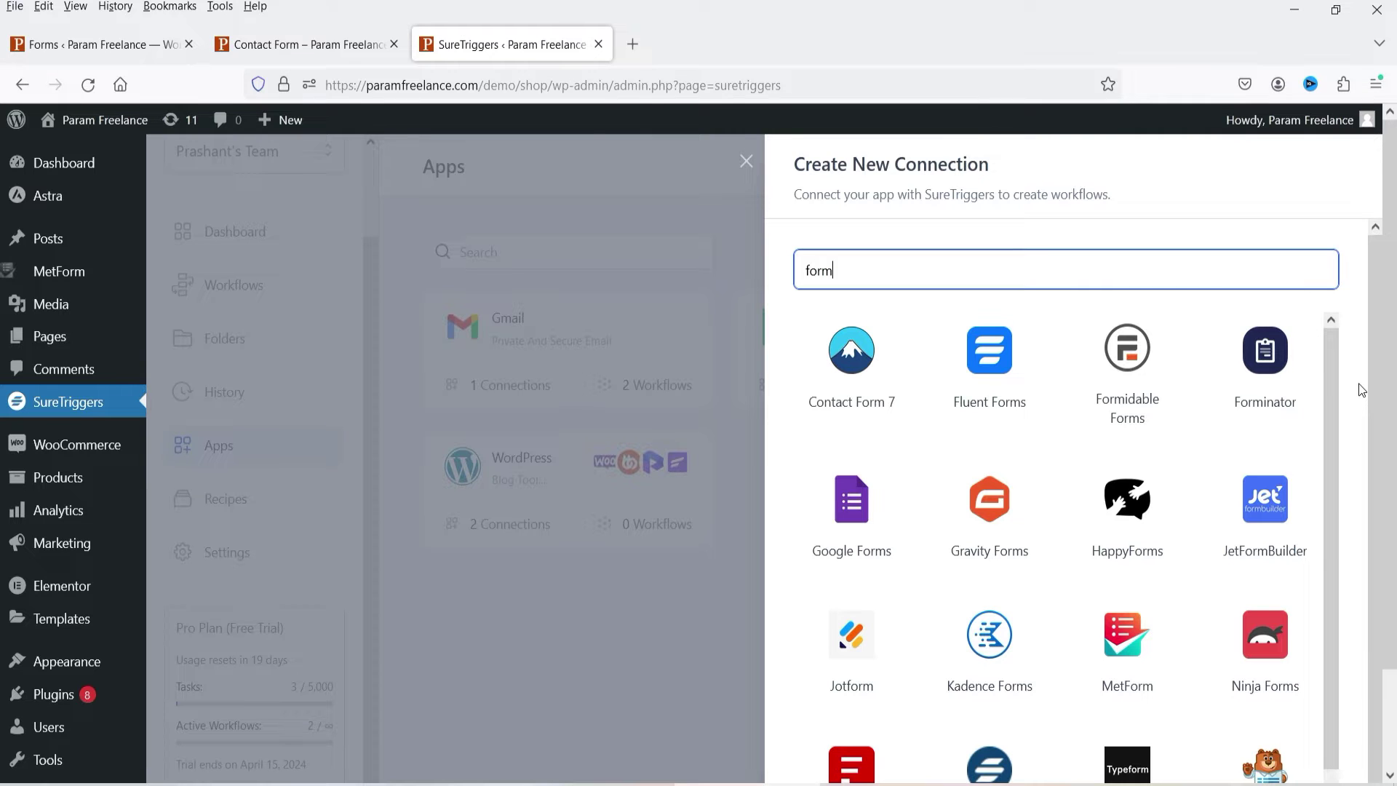
# Step: Browse the form integrations down to MetForm, then go back to the Simple Contact Form page
pyautogui.scroll(-1, 1347, 403)
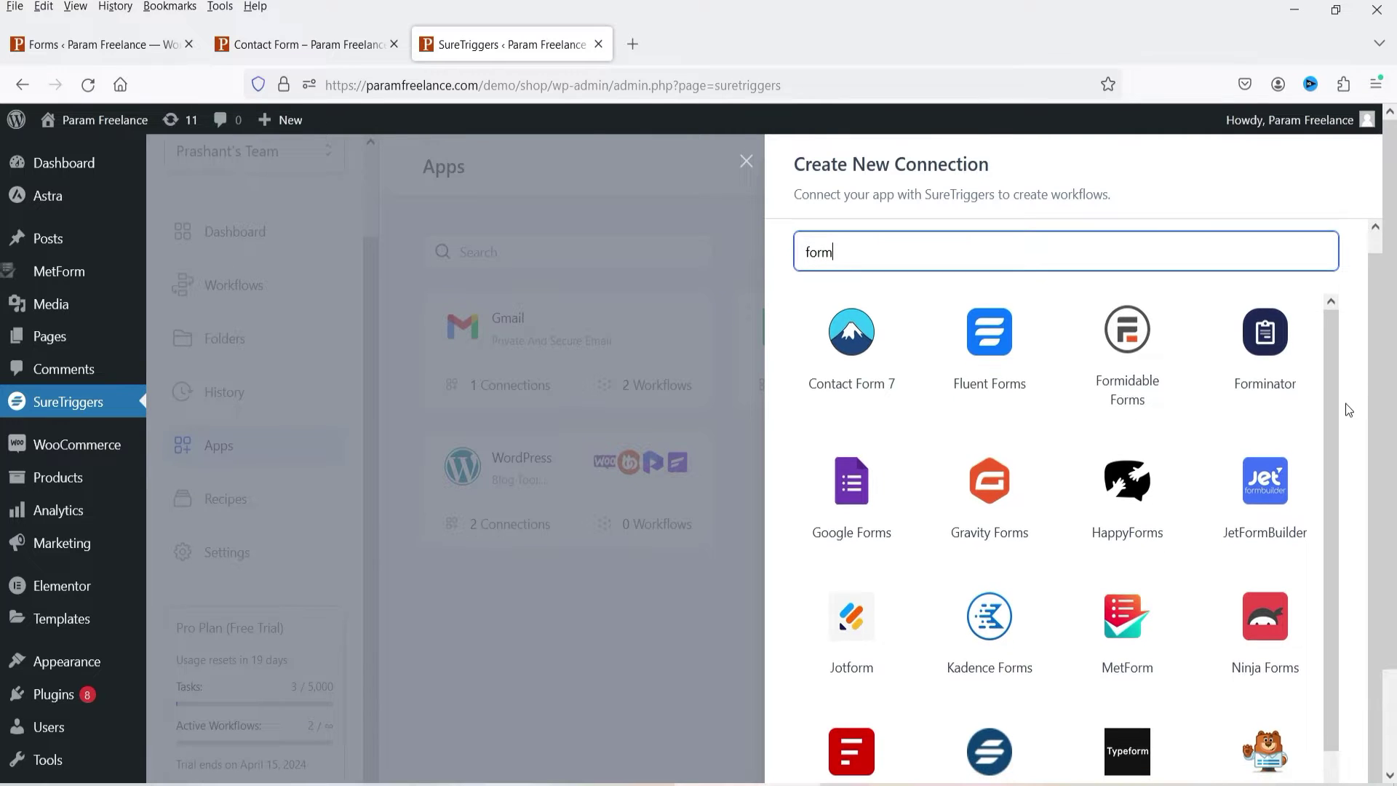
pyautogui.scroll(-2, 1189, 585)
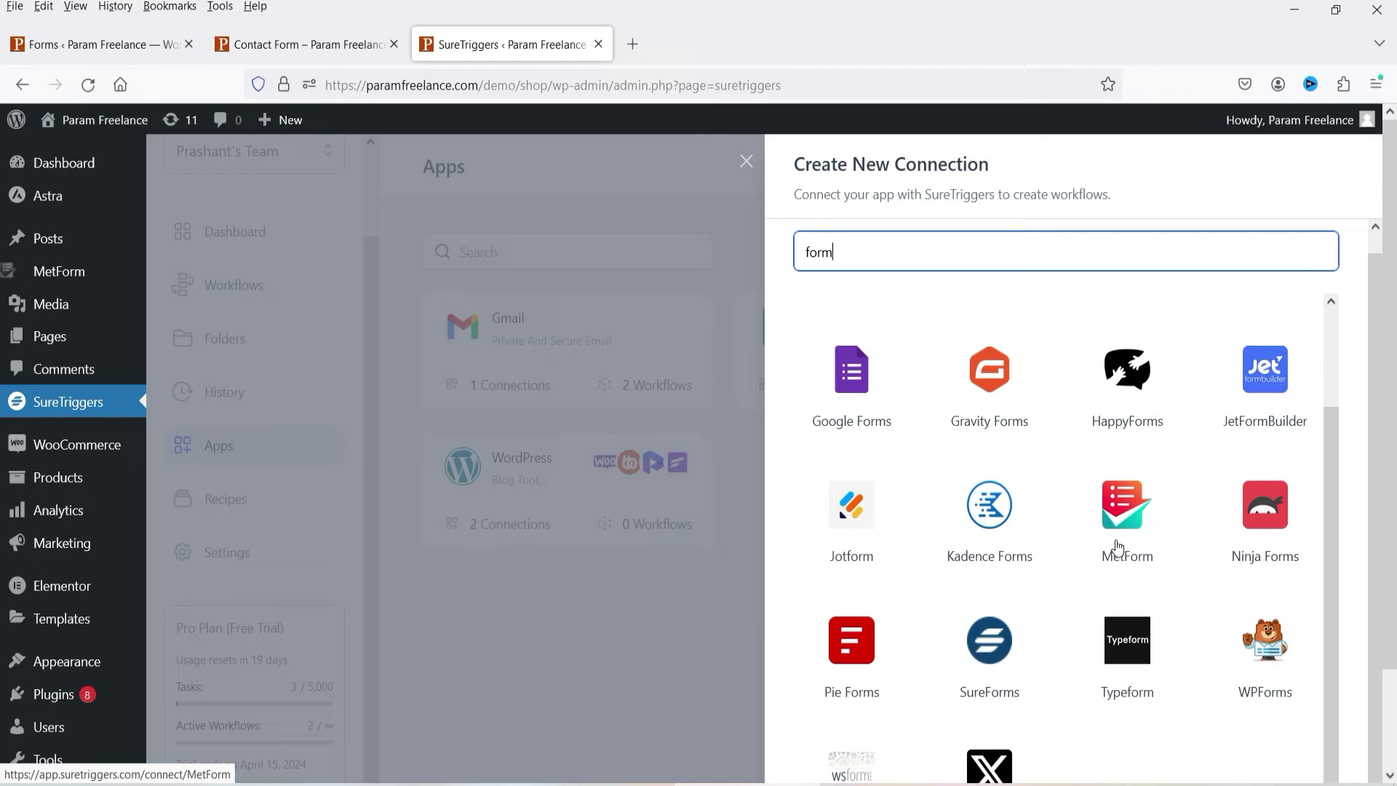
pyautogui.scroll(-3, 873, 619)
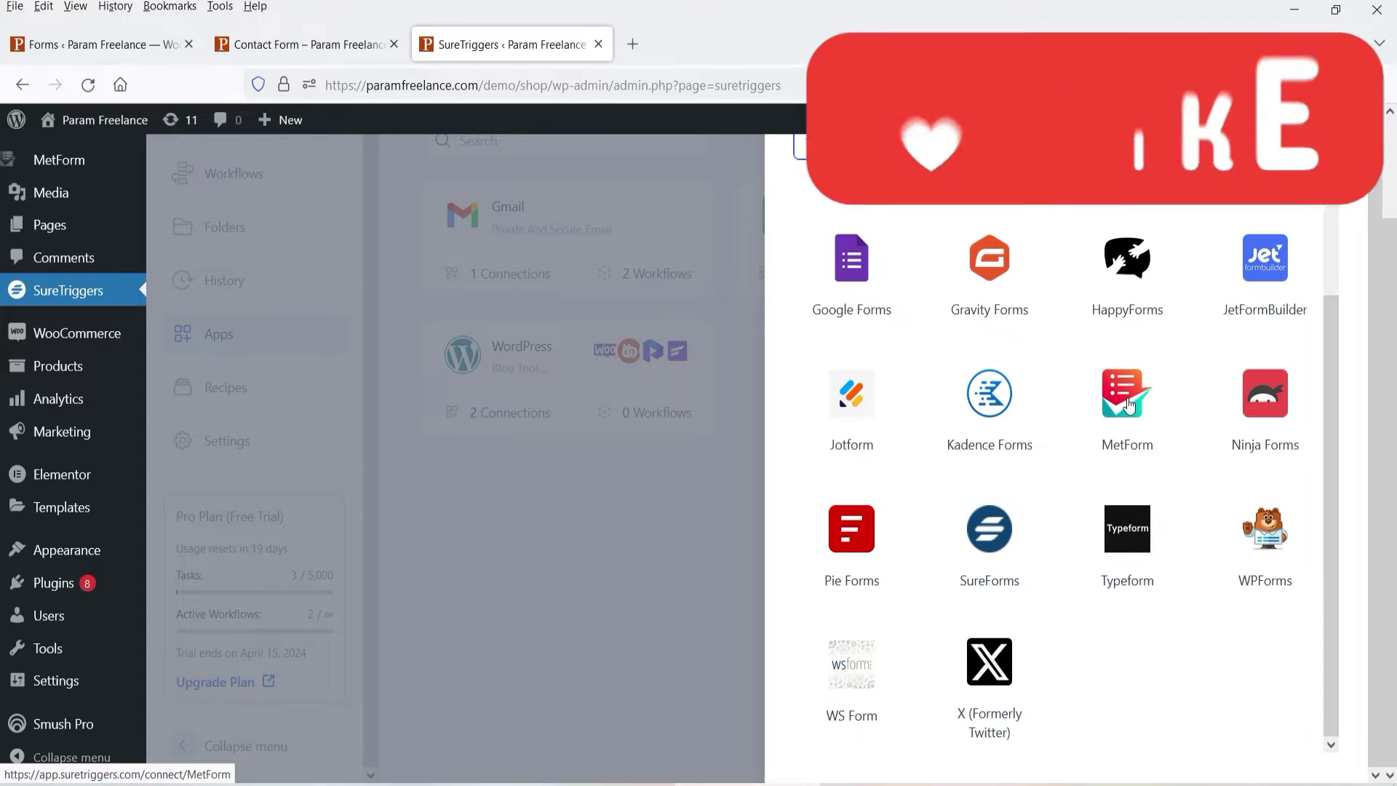
pyautogui.click(250, 44)
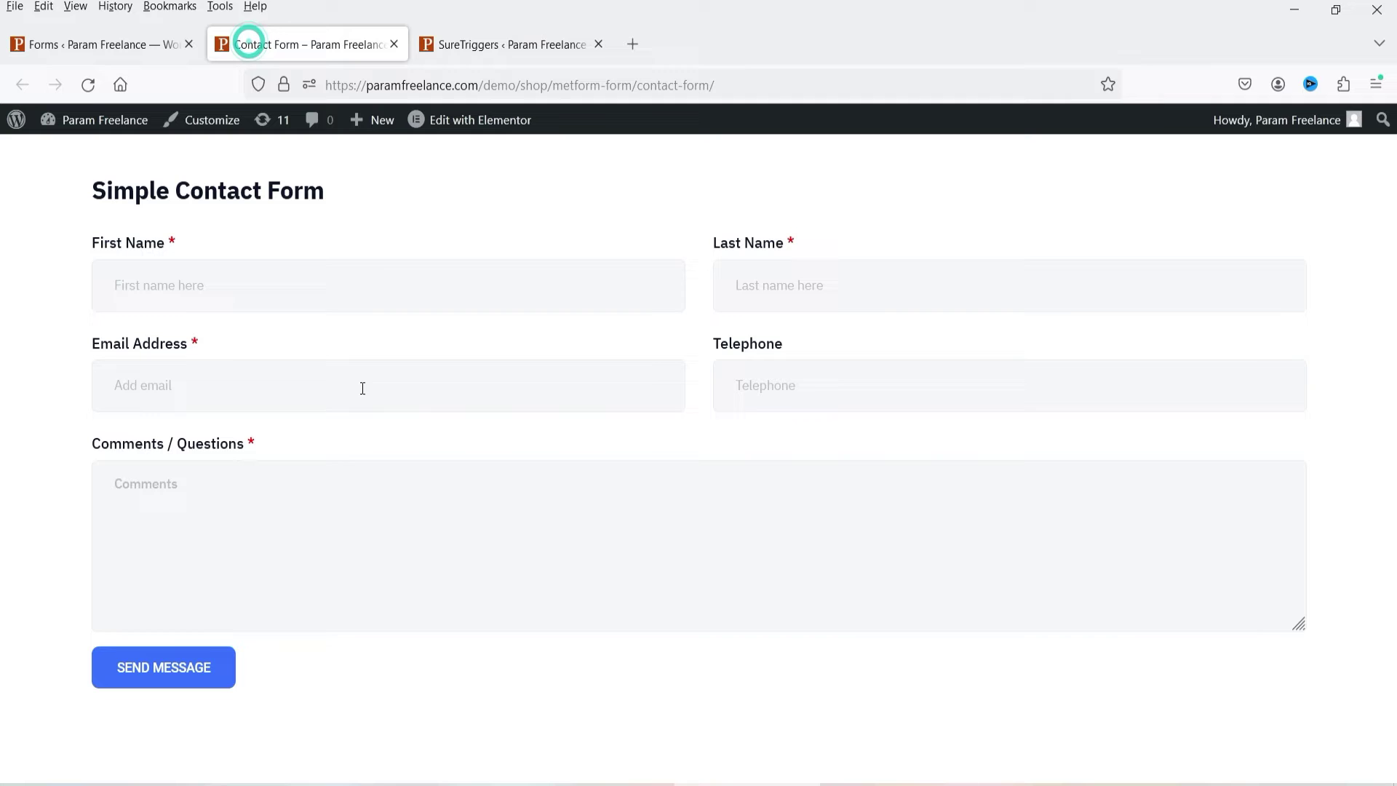
# Step: Enter a test submitter's name, e-mail address and phone number in the contact form
pyautogui.click(273, 286)
pyautogui.write('WilliamJ')
pyautogui.press('Tab')
pyautogui.write('williams@example.com')
pyautogui.press('Tab')
# Step: Add the comment 'Testing the form to send the data.', submit, and check the Form Data sheet
pyautogui.click(416, 539)
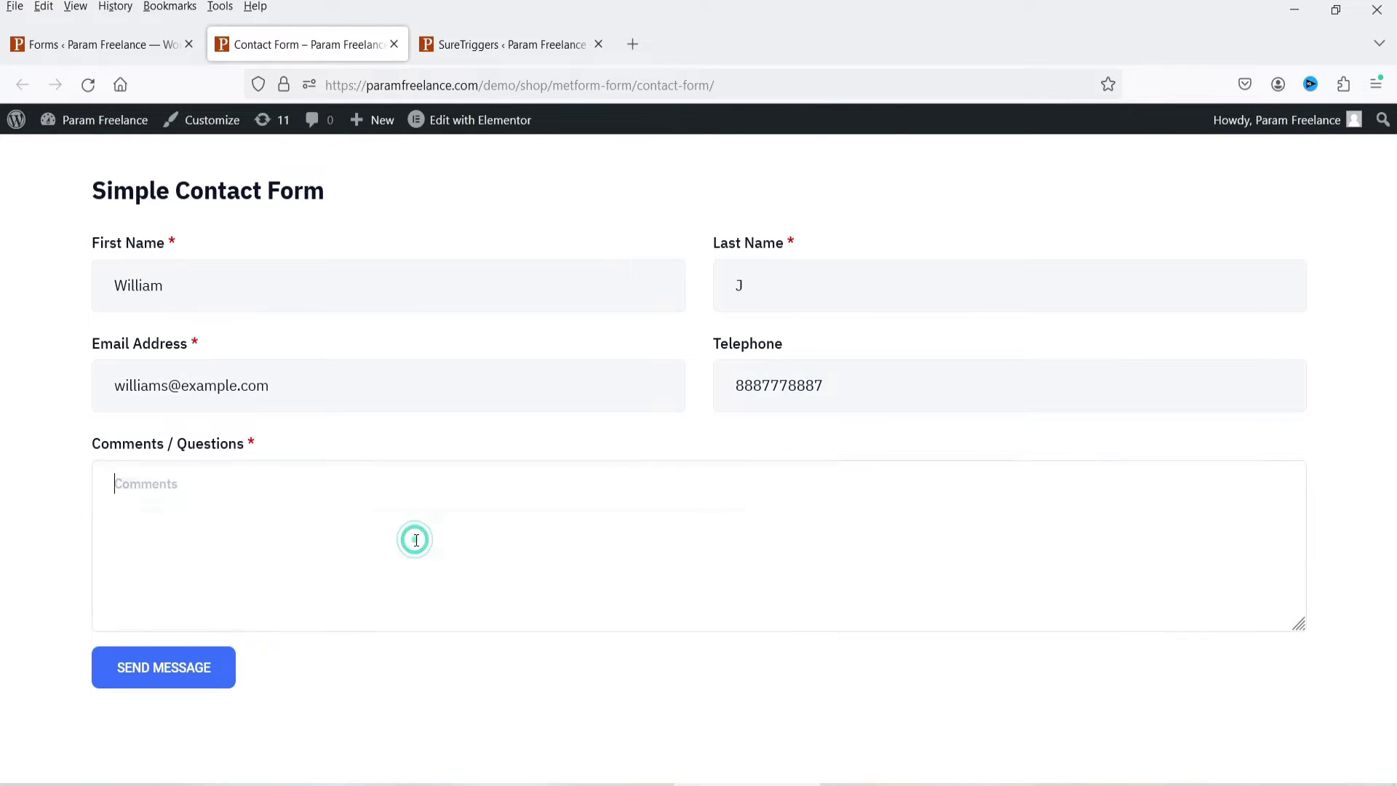
pyautogui.write('Testing the form to send the data.')
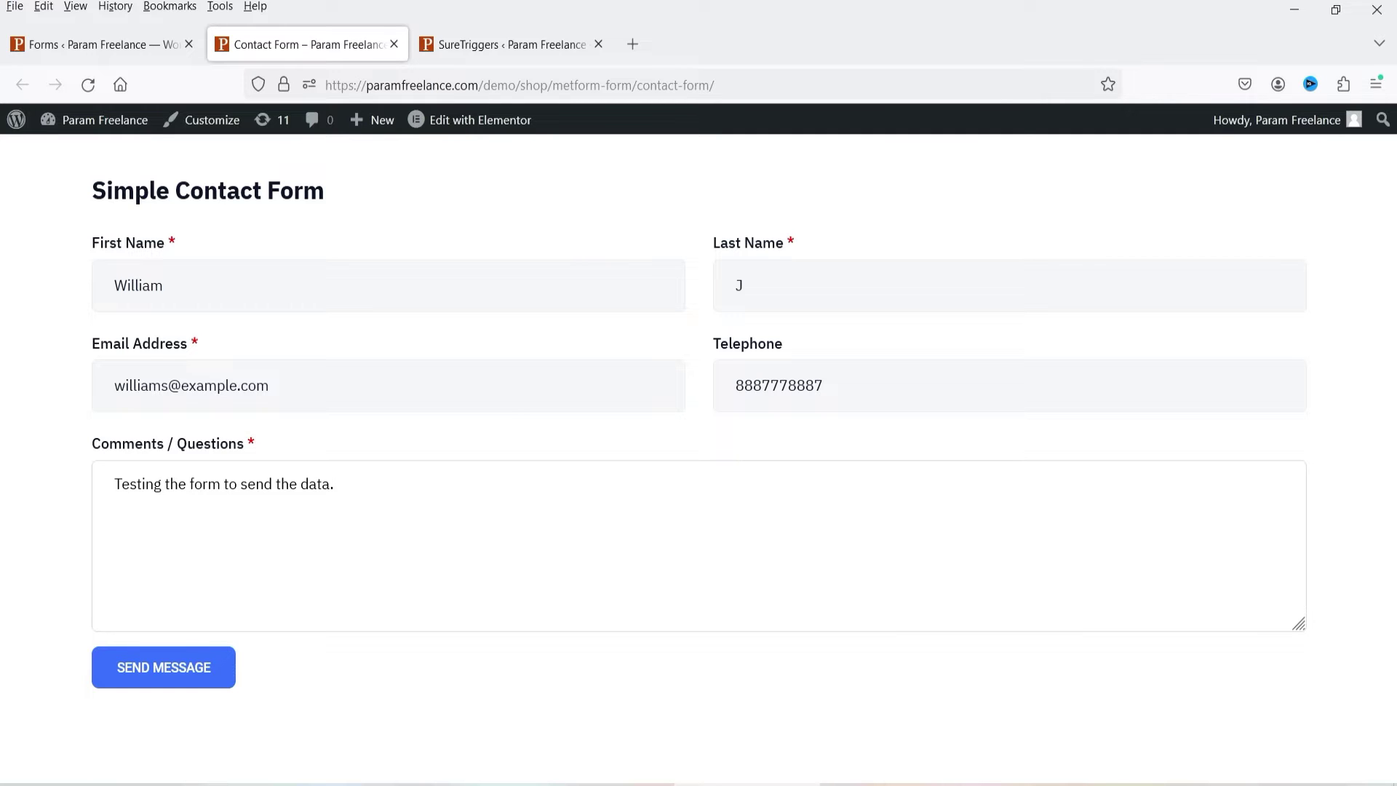
pyautogui.click(191, 669)
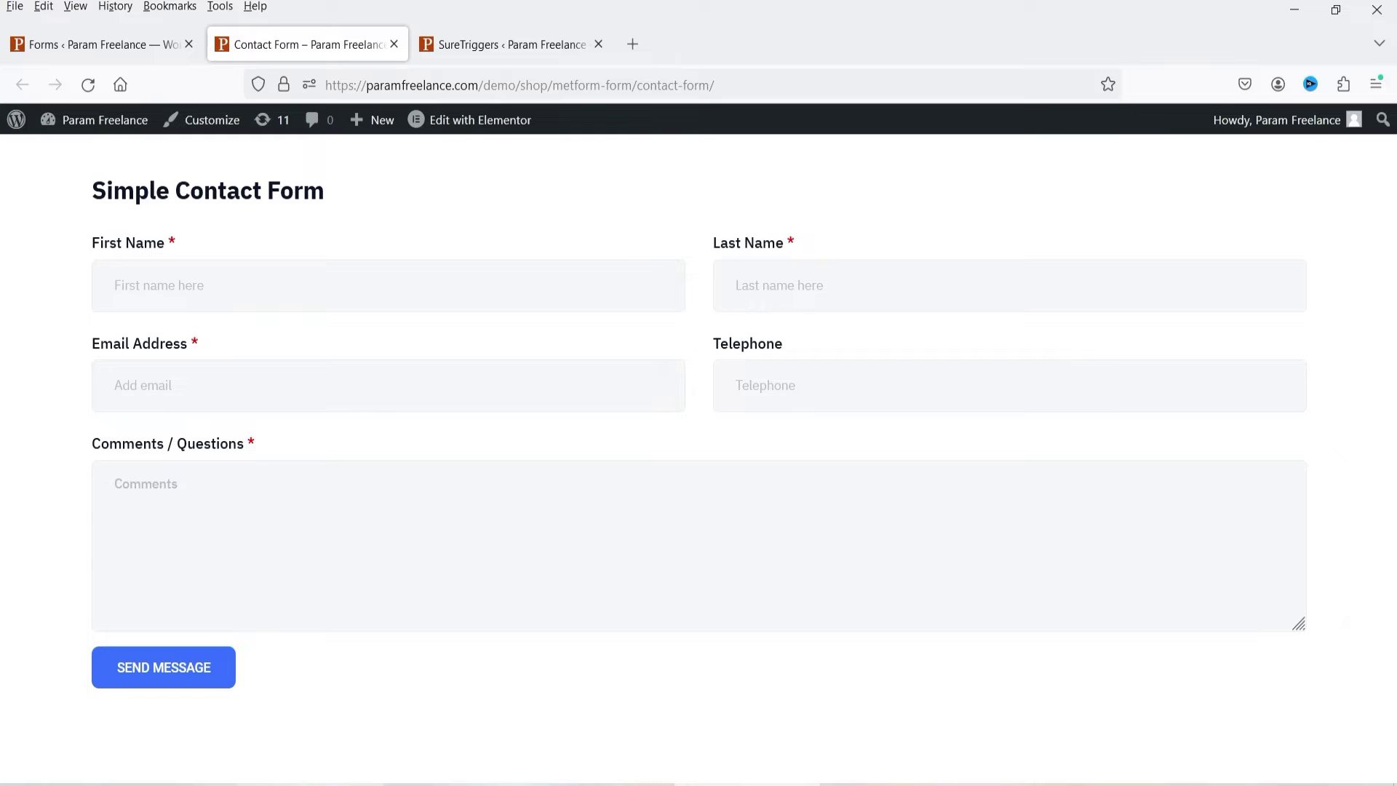
pyautogui.click(801, 728)
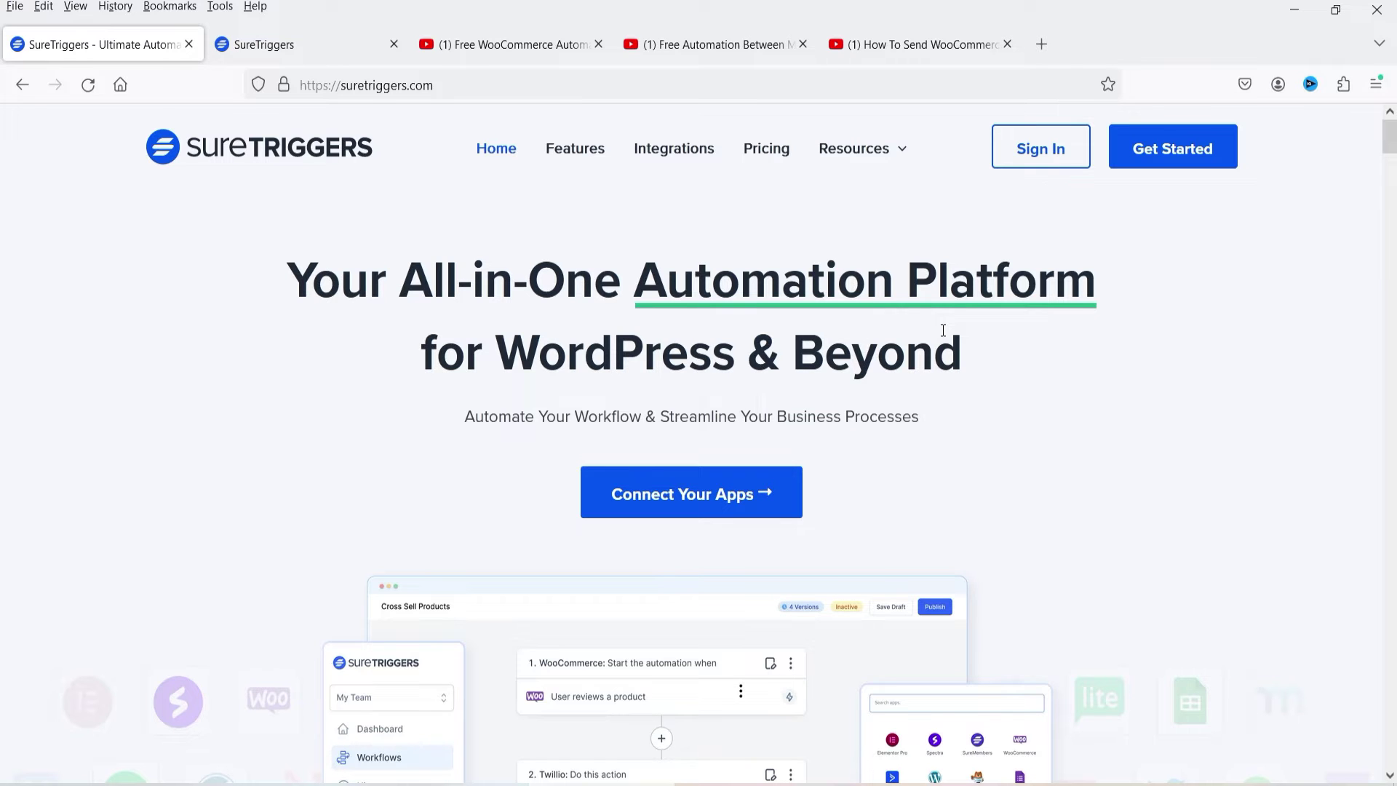
# Step: Switch to the YouTube tutorial on sending WooCommerce order notifications via WhatsApp
pyautogui.hotkey('ctrl', 'shift', 'Tab')
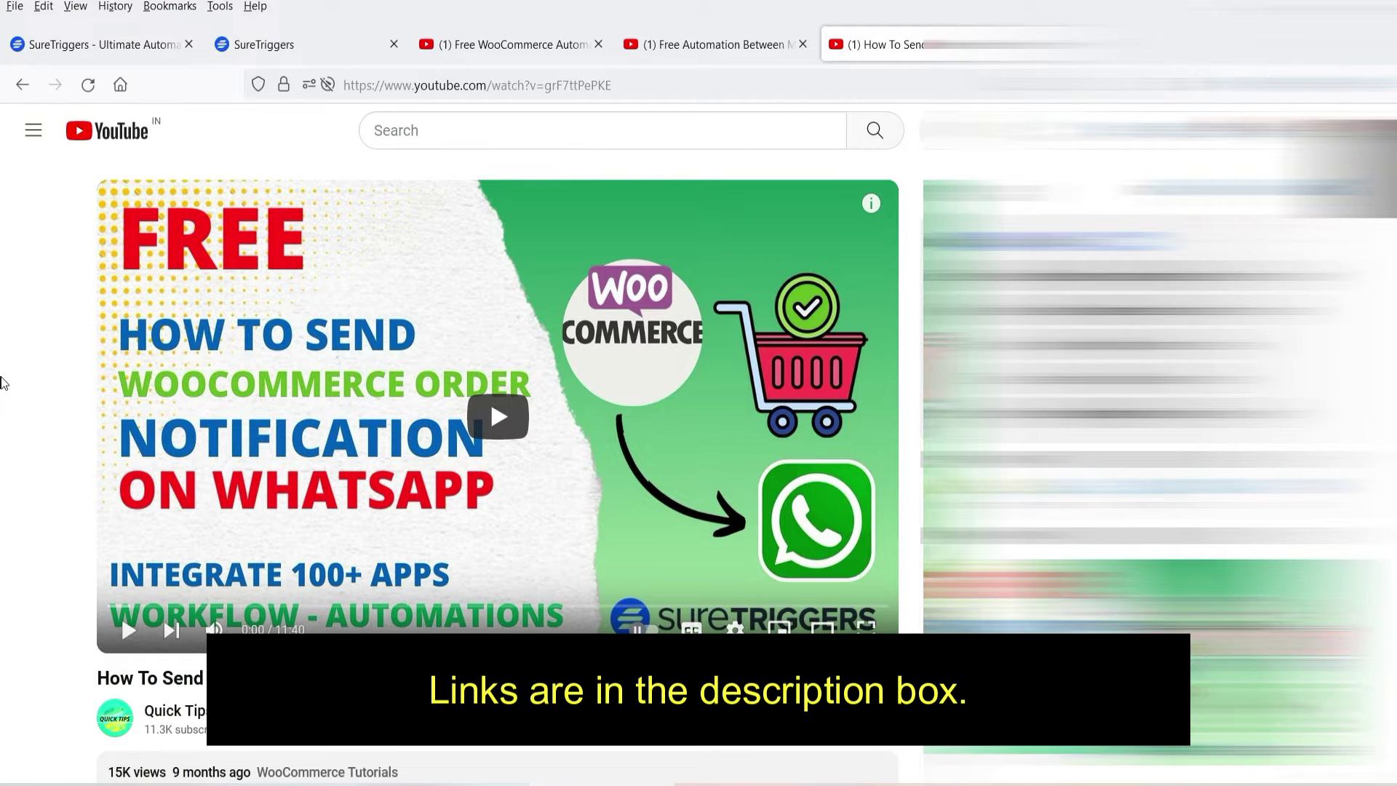
# Step: Move back through the multiple-WooCommerce-sites and free WooCommerce automation plugin videos
pyautogui.hotkey('ctrl', 'shift', 'Tab')
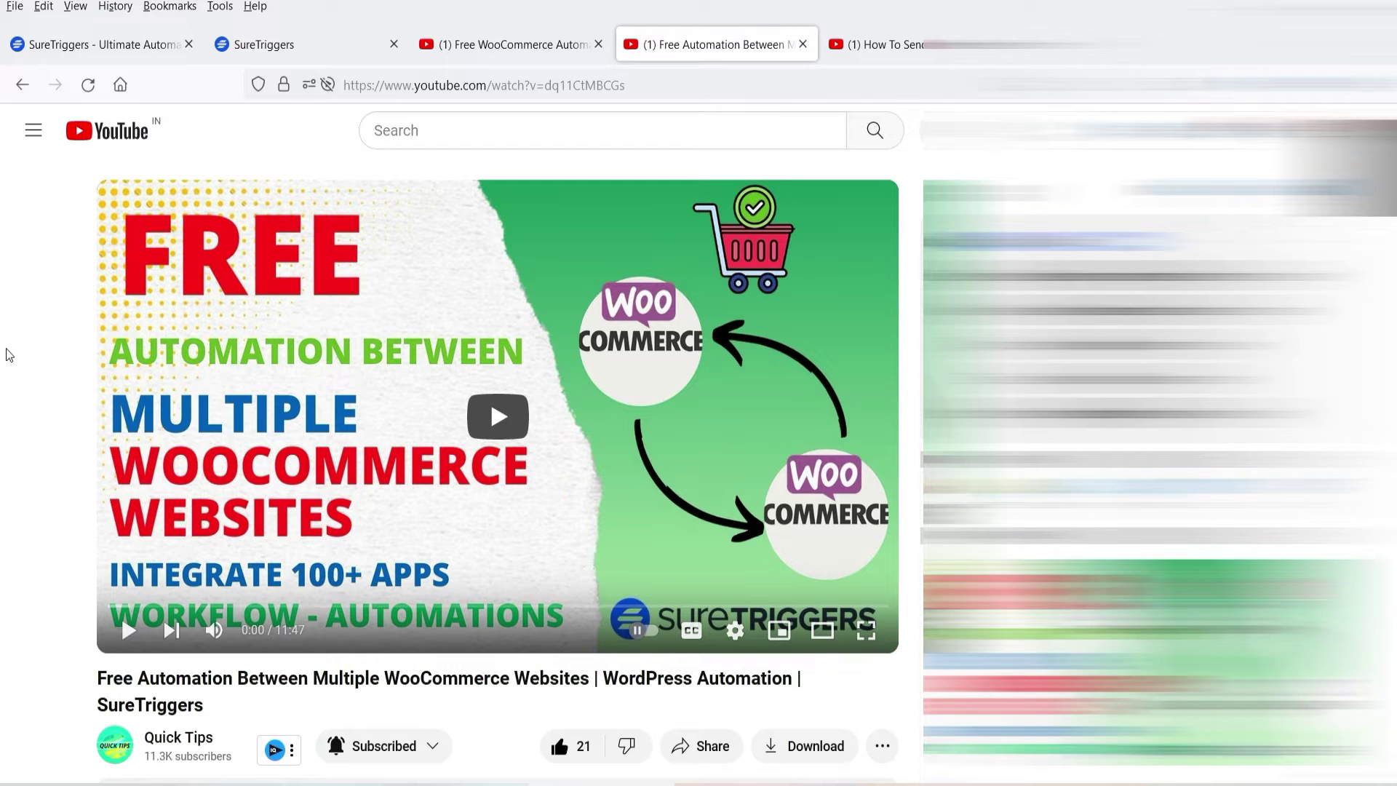
pyautogui.hotkey('ctrl', 'shift', 'Tab')
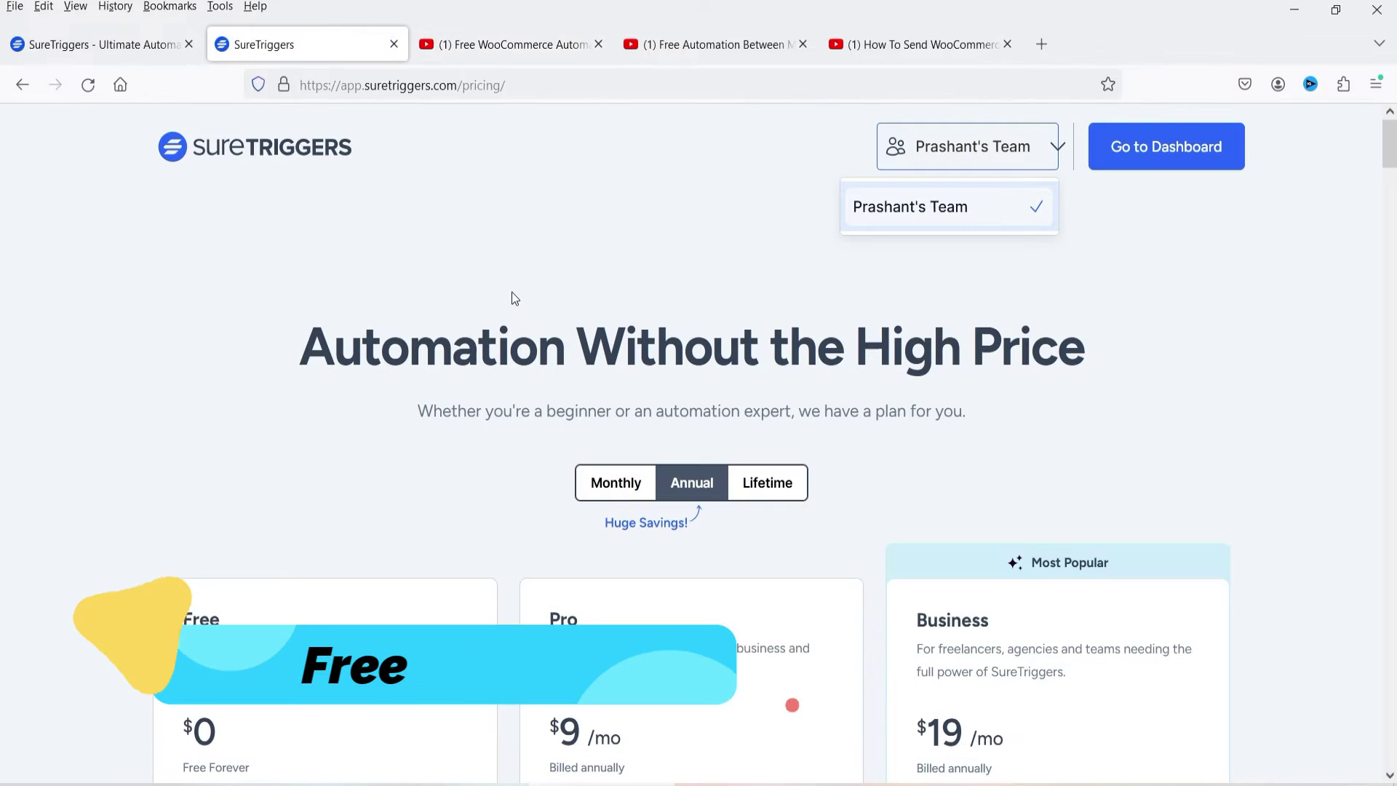
# Step: Scroll the pricing page comparing Free $0, Pro $9/mo and Business $19/mo plan features
pyautogui.scroll(-2, 512, 294)
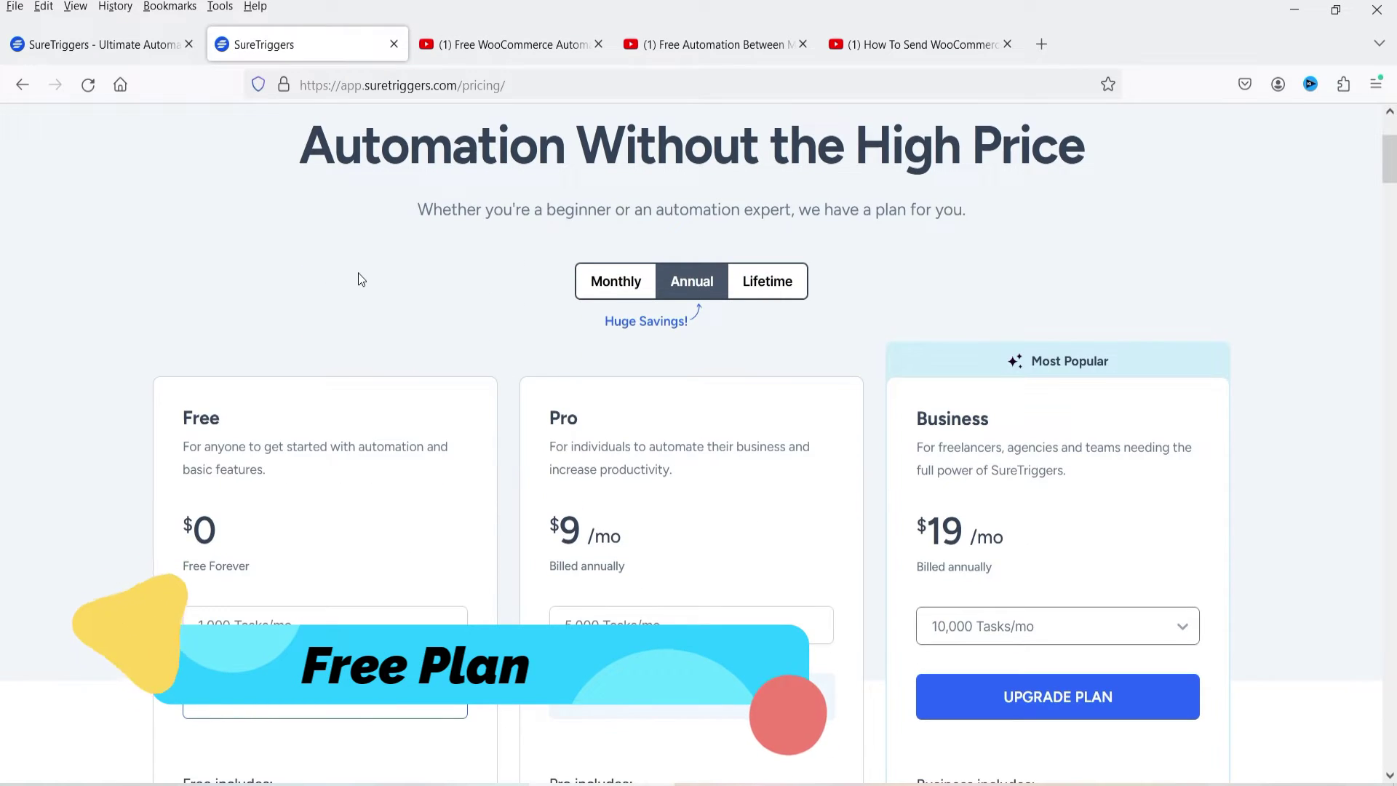
pyautogui.scroll(-3, 360, 279)
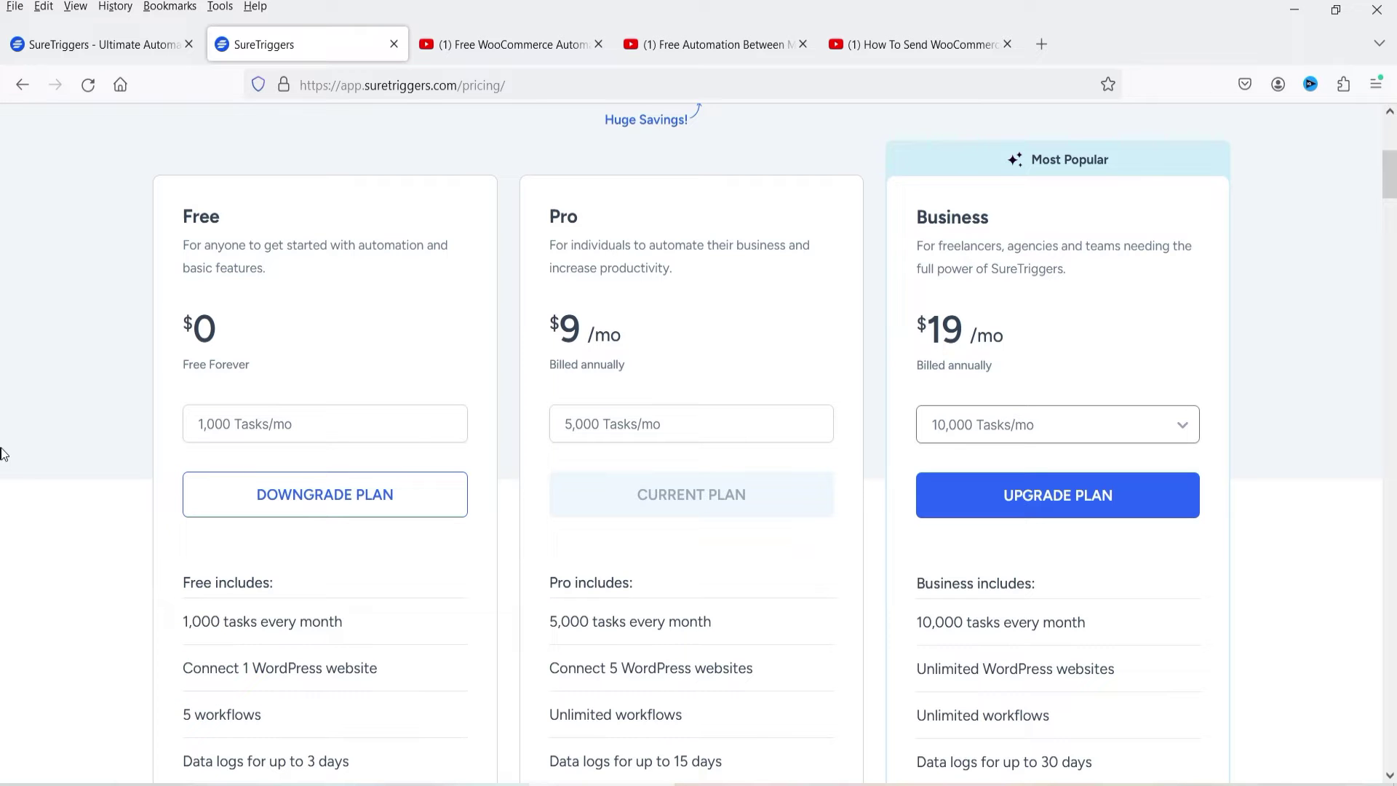
pyautogui.scroll(-3, 4, 454)
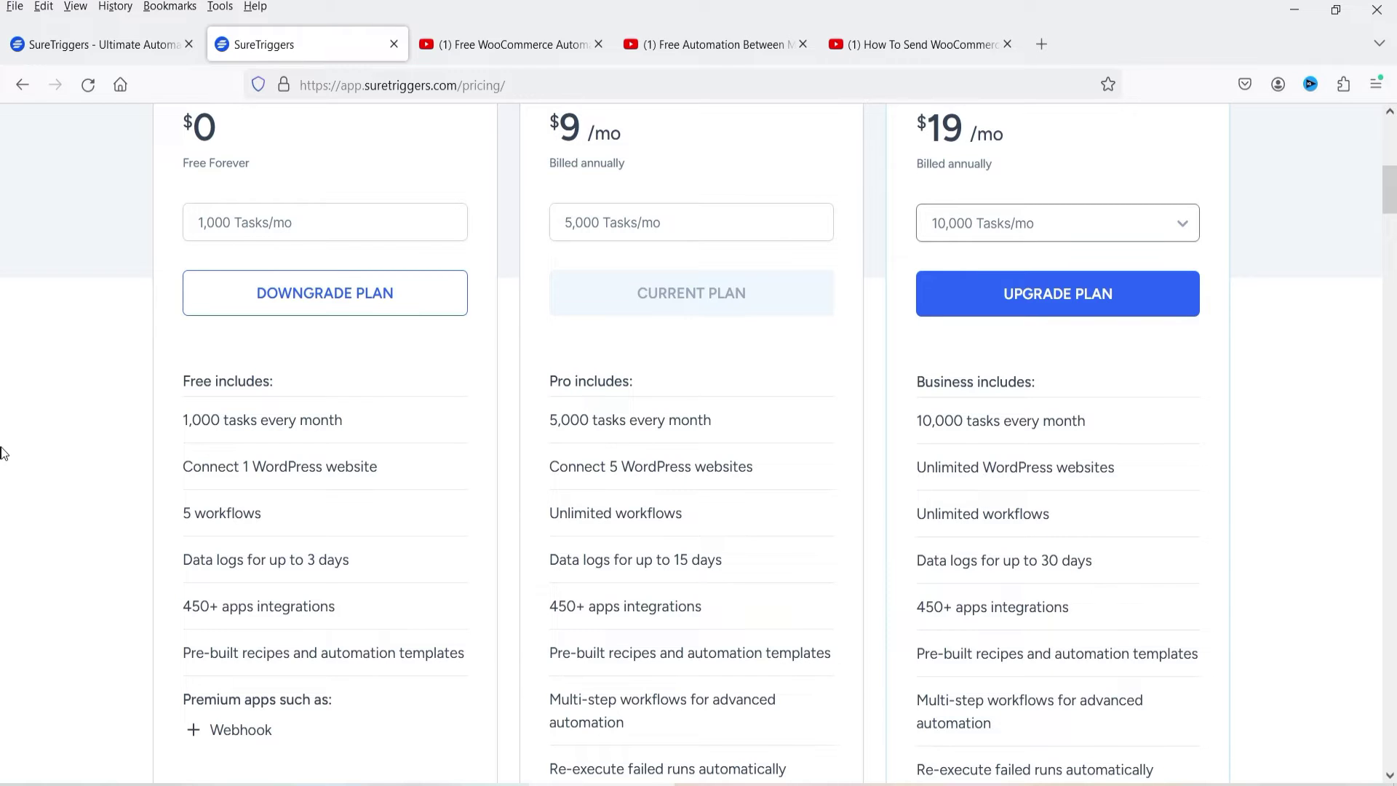
pyautogui.scroll(3, 572, 299)
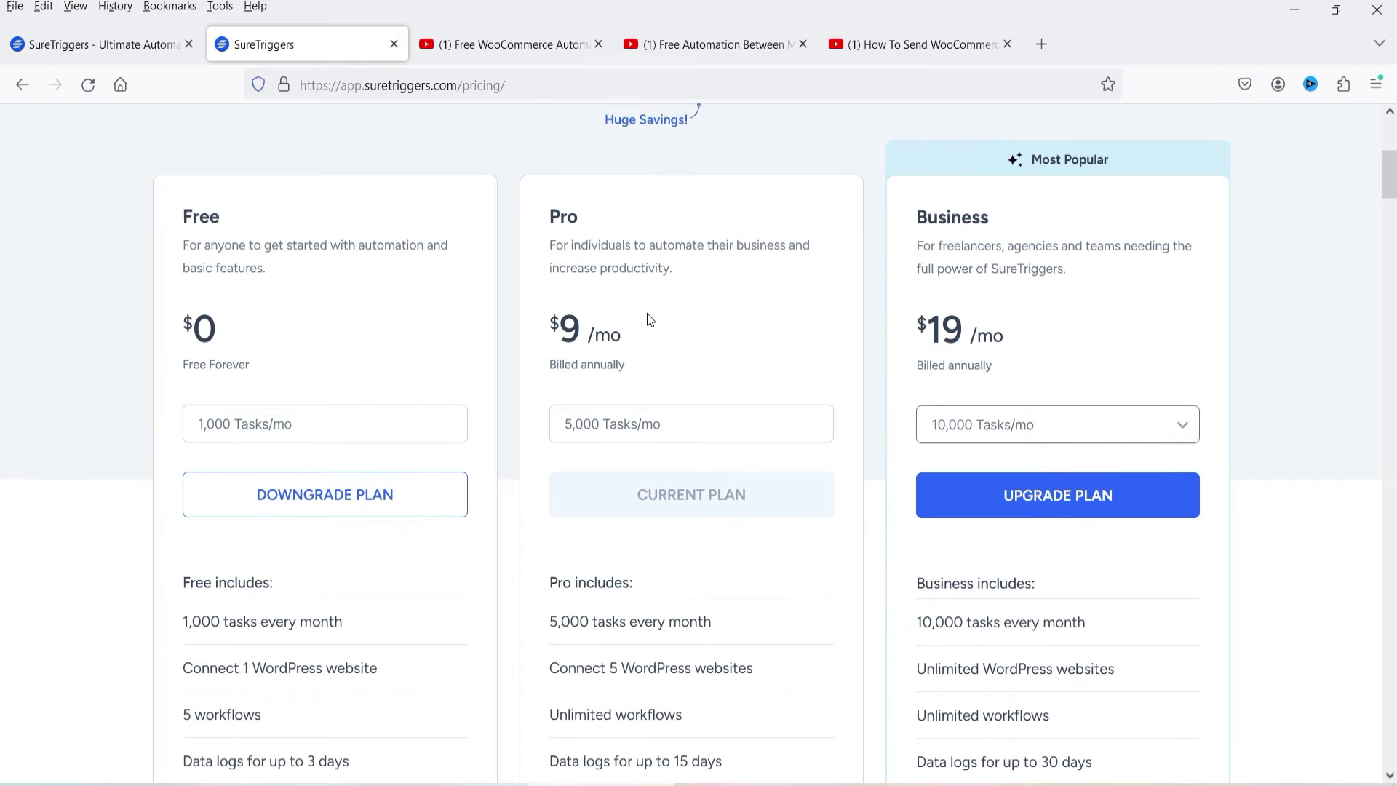
pyautogui.scroll(-3, 648, 312)
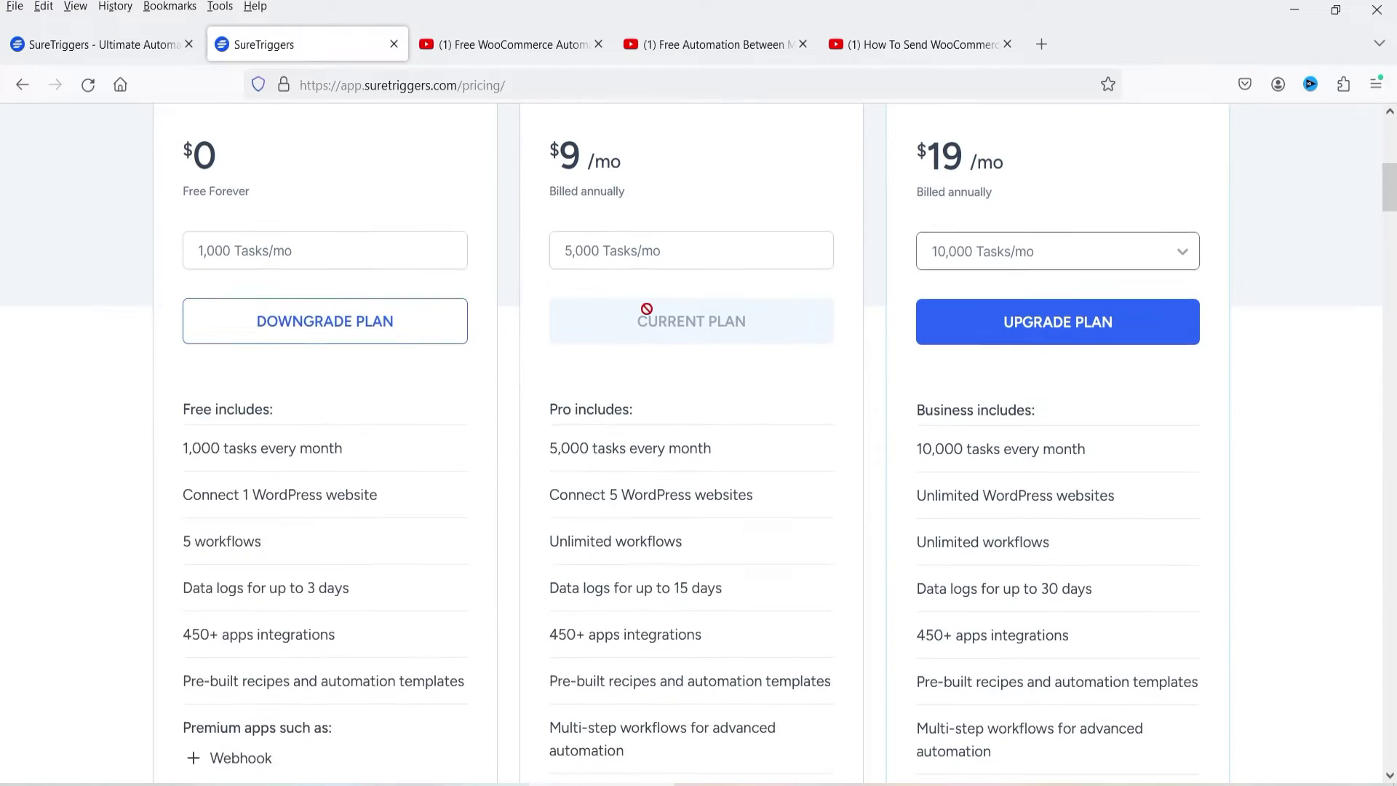
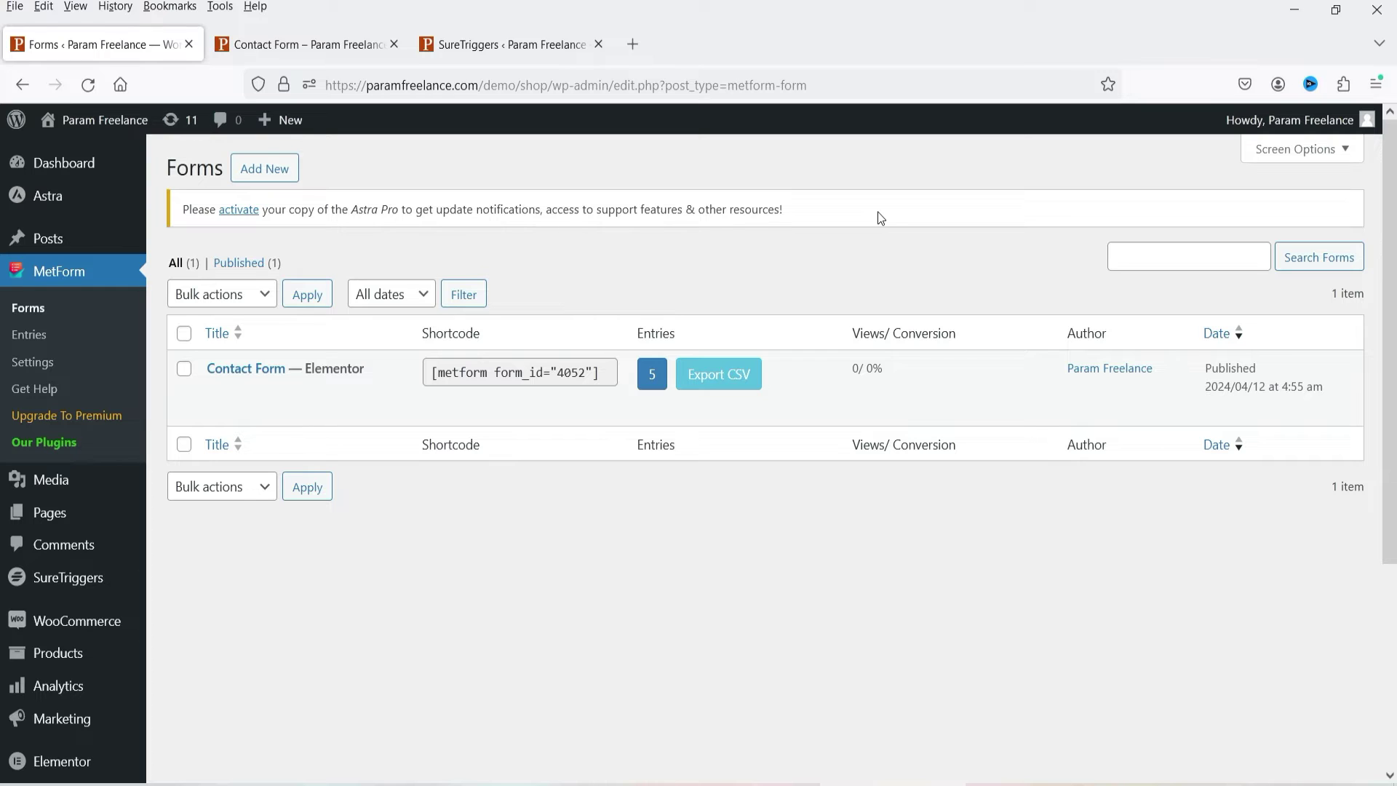
# Step: Review the Simple Contact Form's fields, then scroll SureTriggers' 'form' app results to find MetForm
pyautogui.click(288, 45)
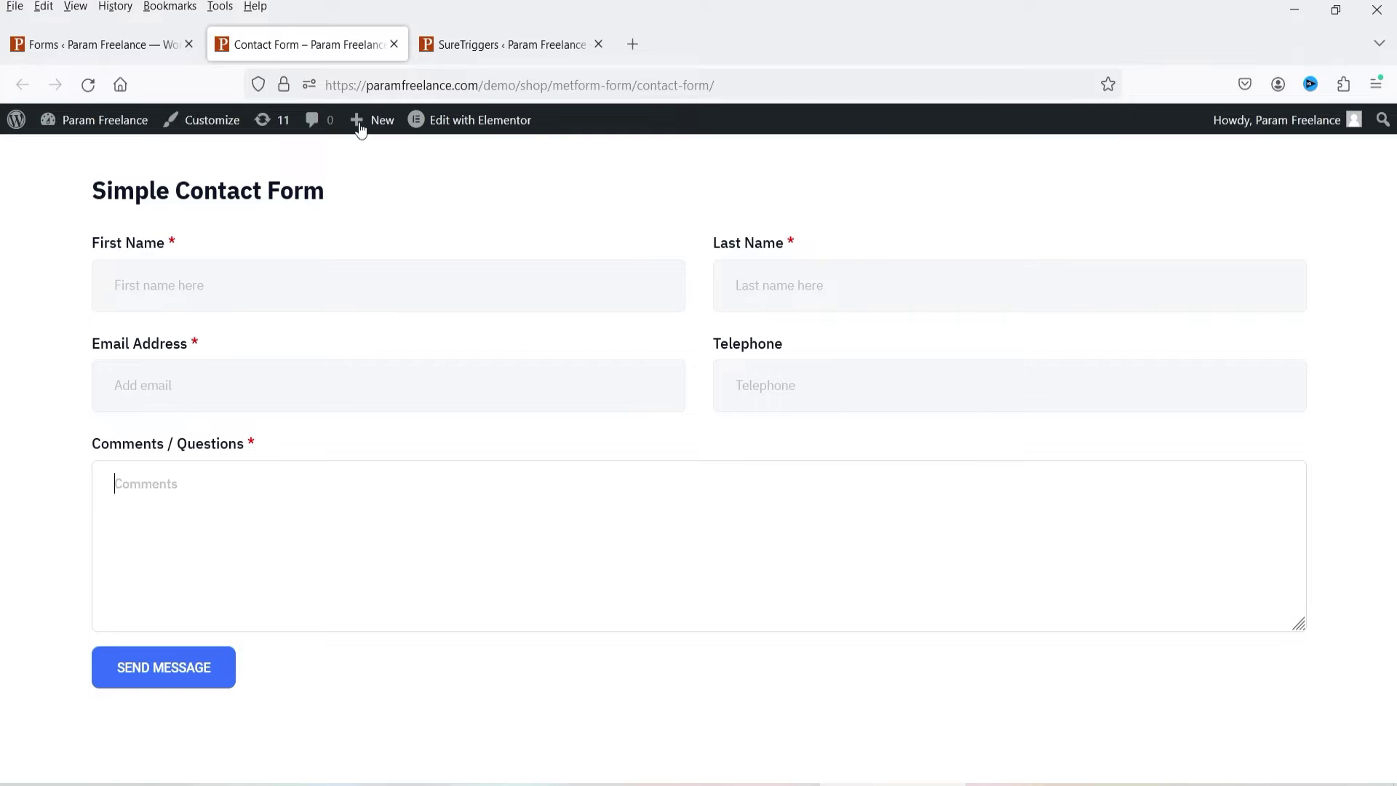
pyautogui.click(47, 44)
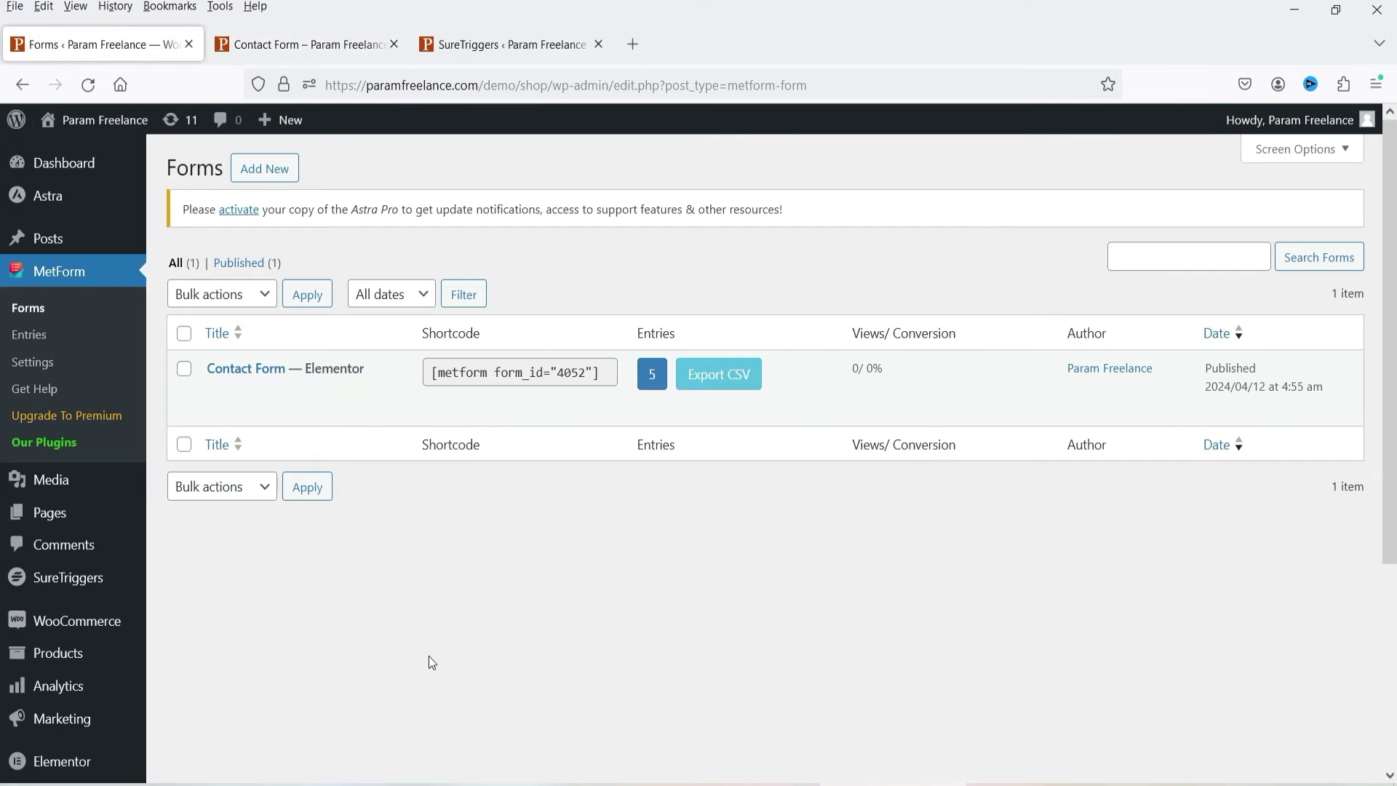
pyautogui.click(412, 621)
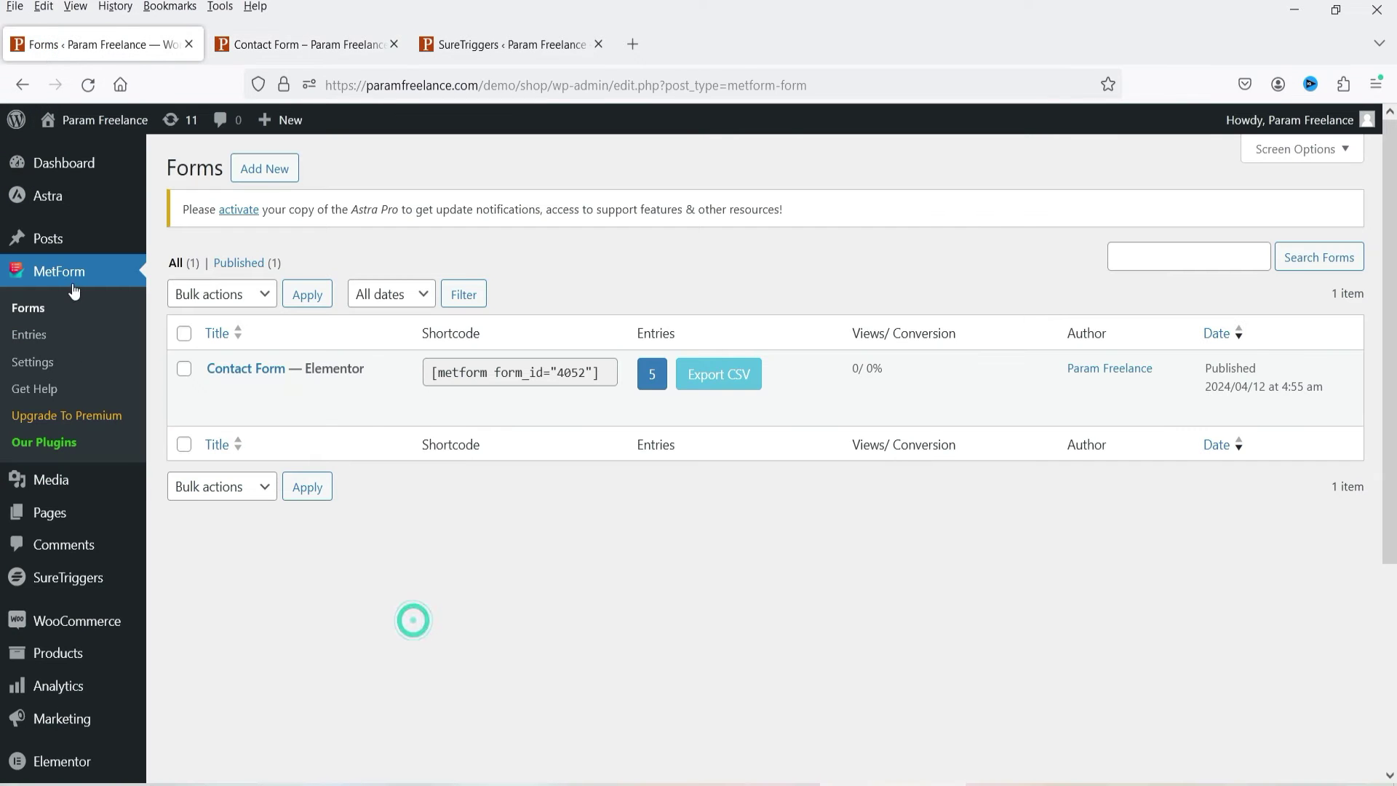
pyautogui.click(496, 55)
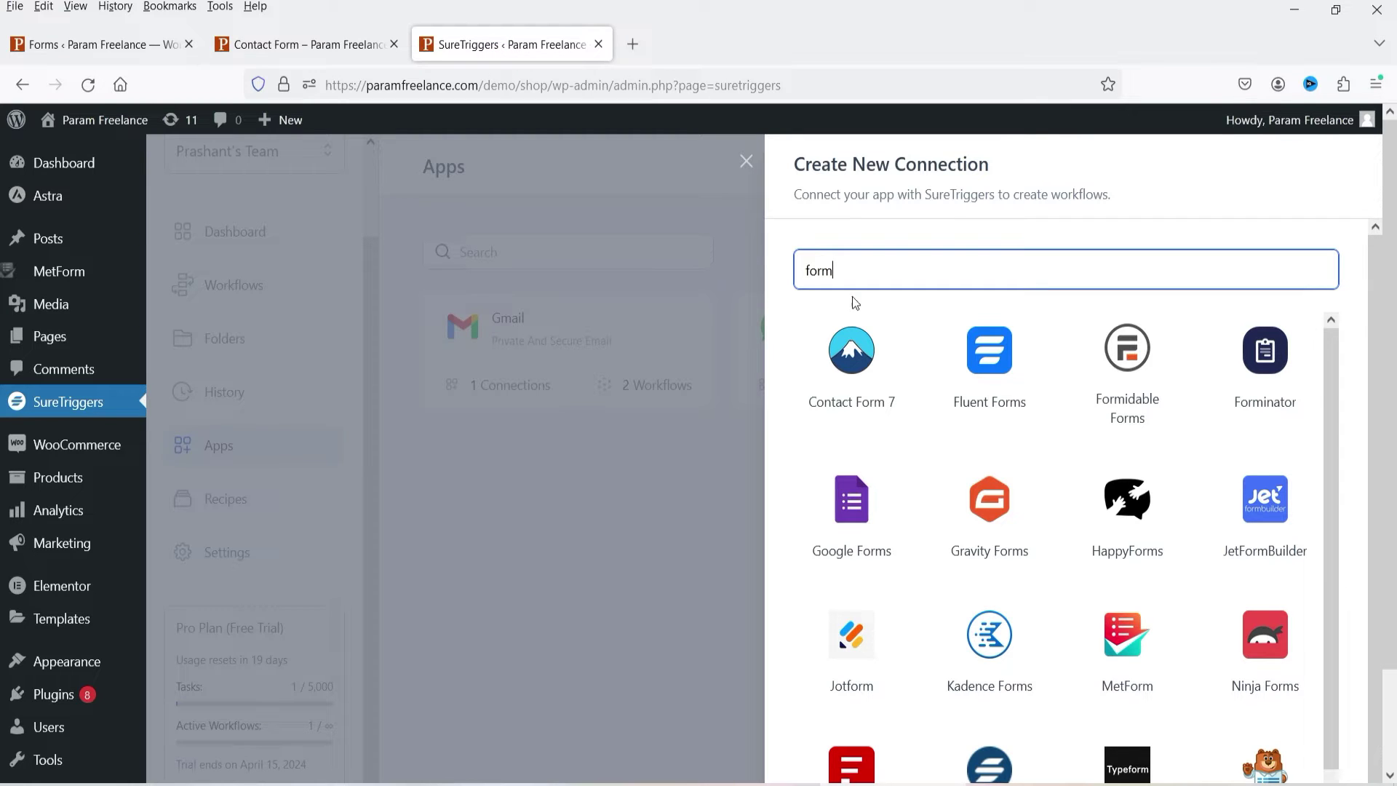
pyautogui.scroll(-2, 856, 303)
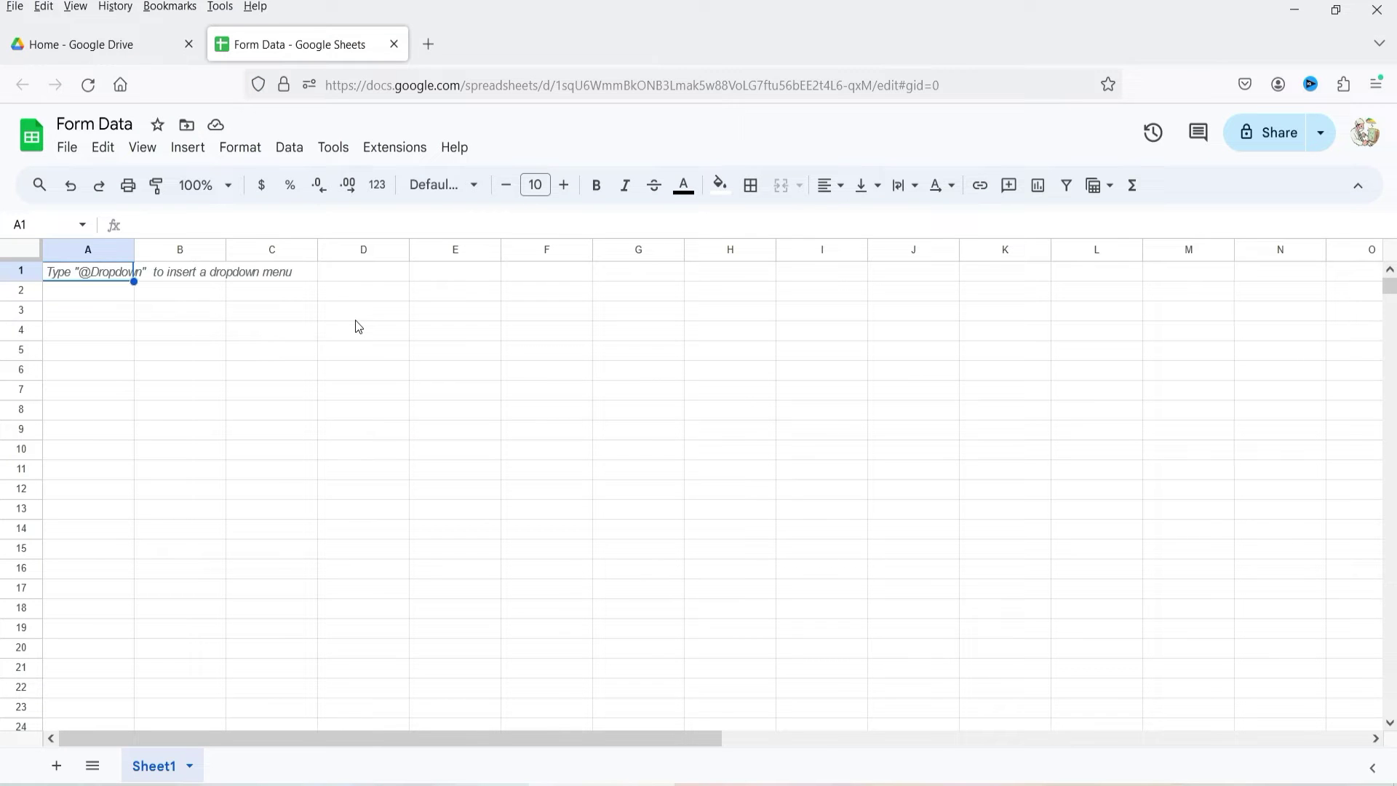
# Step: Fill A1:E1 with headers First Name, Last Name, Email Address, Phone Number and Comments
pyautogui.write('Na')
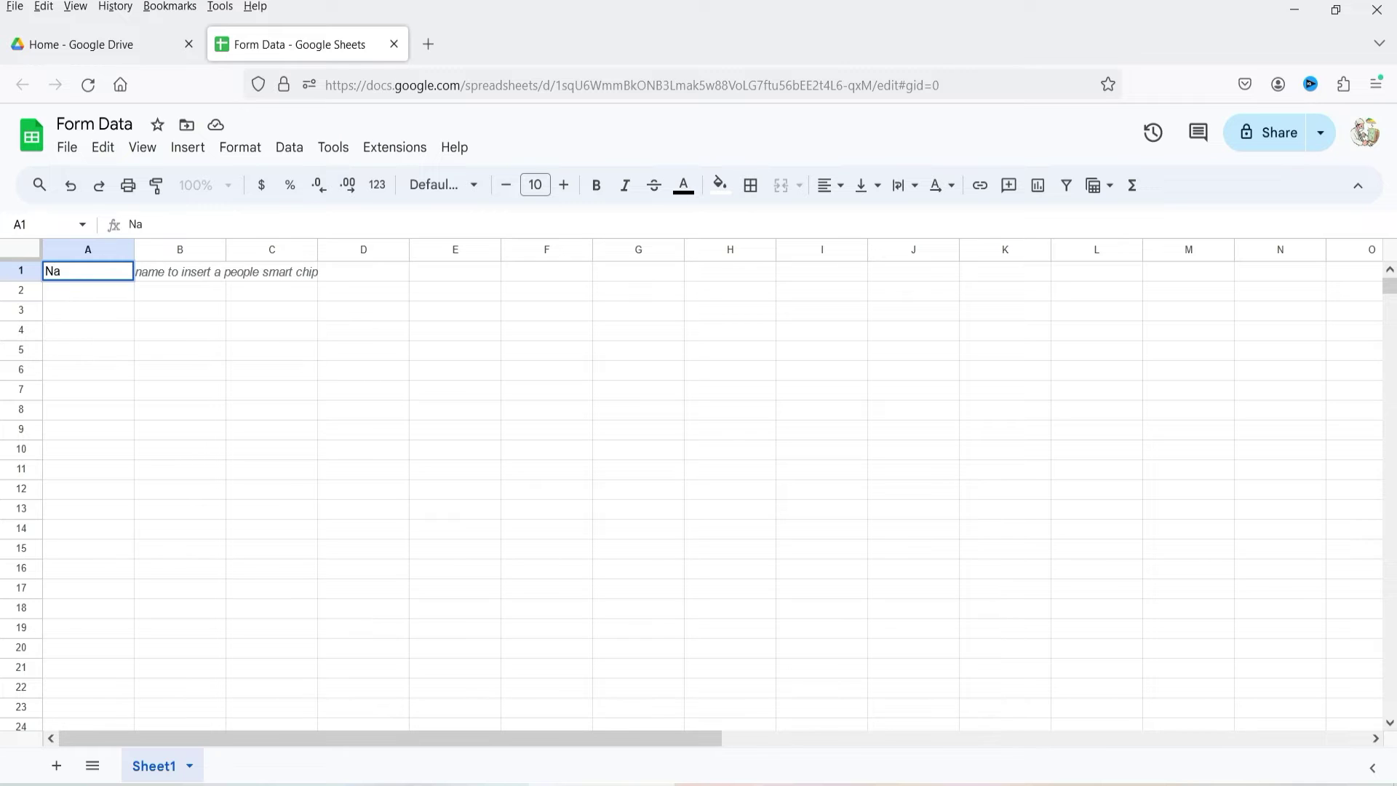
pyautogui.write('me')
pyautogui.press('BackSpace')
pyautogui.press('BackSpace')
pyautogui.press('BackSpace')
pyautogui.press('BackSpace')
pyautogui.write('First Name')
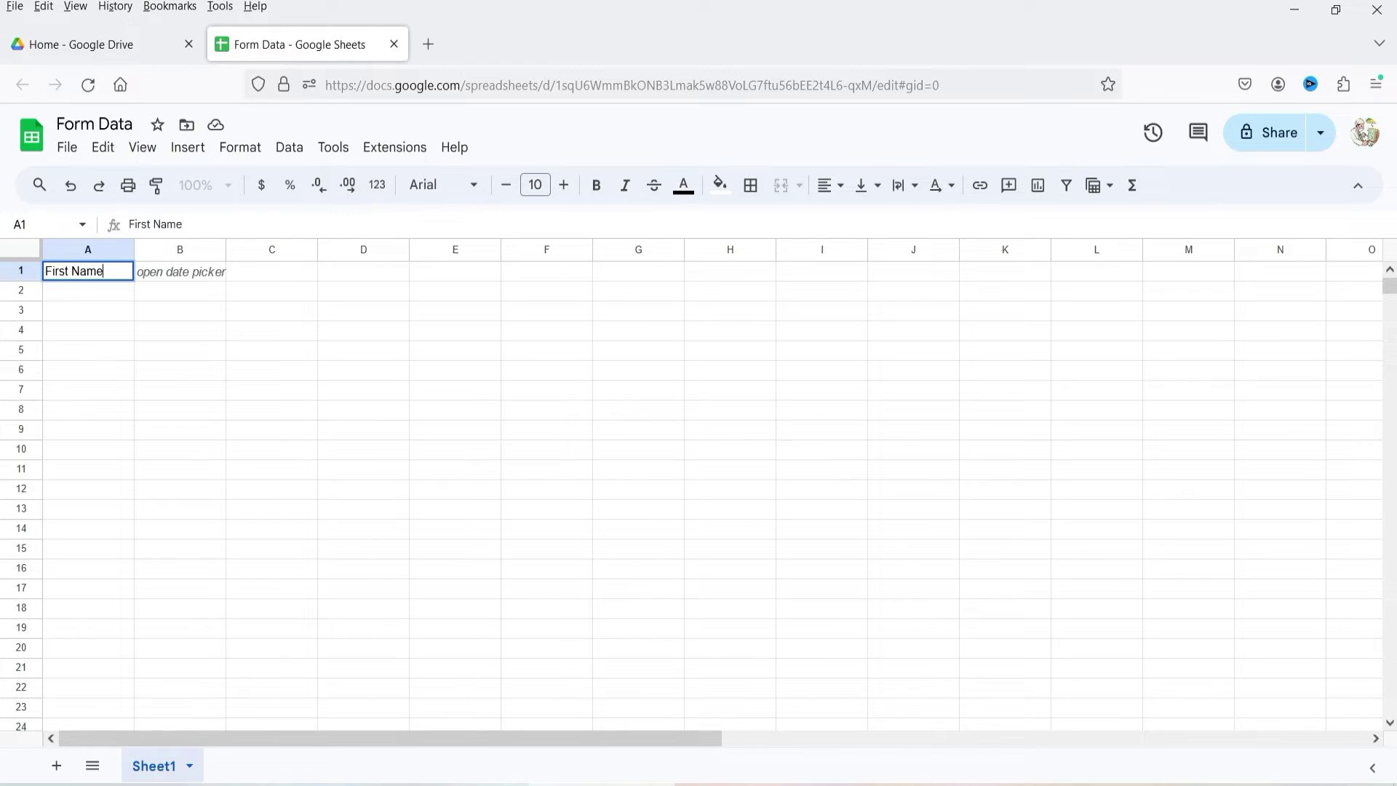
pyautogui.press('Tab')
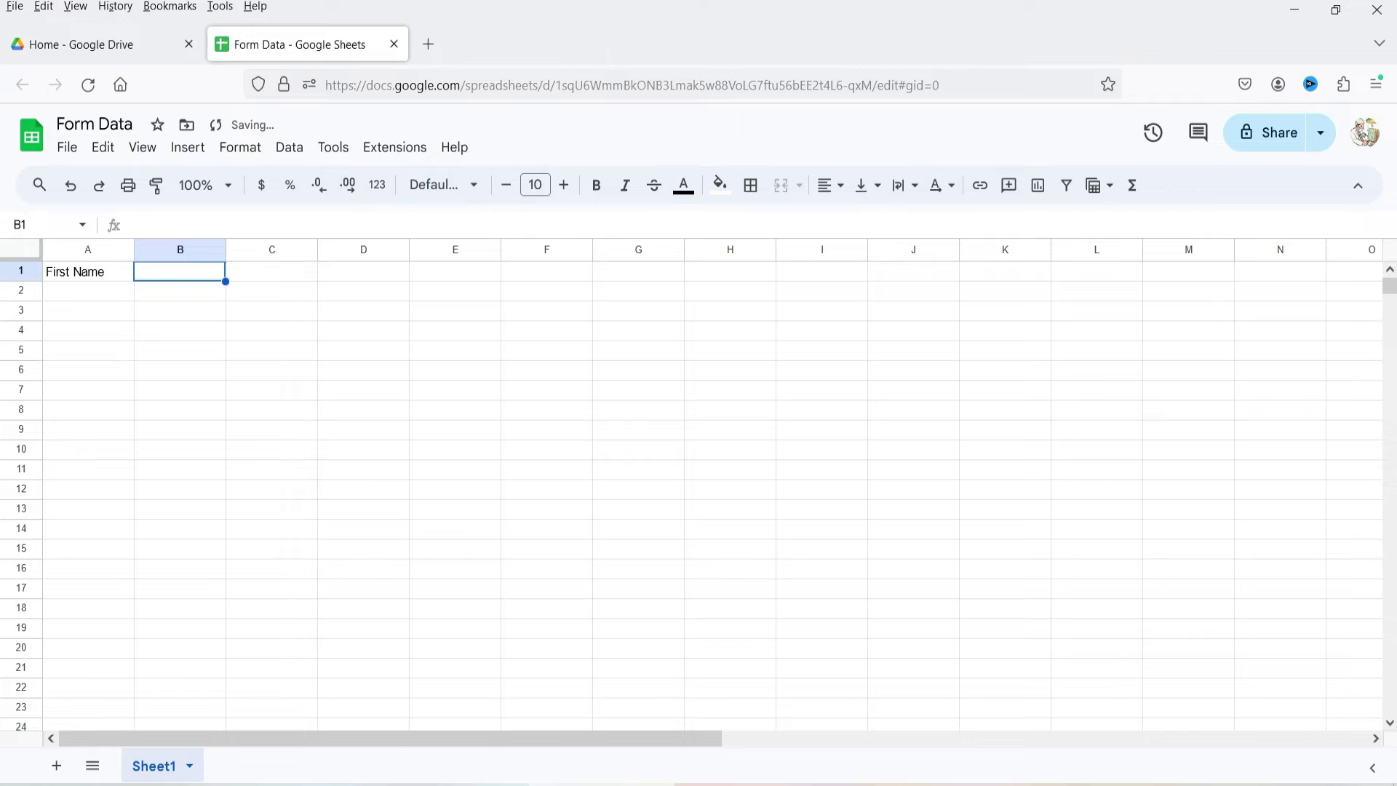
pyautogui.write('Last Name')
pyautogui.press('Tab')
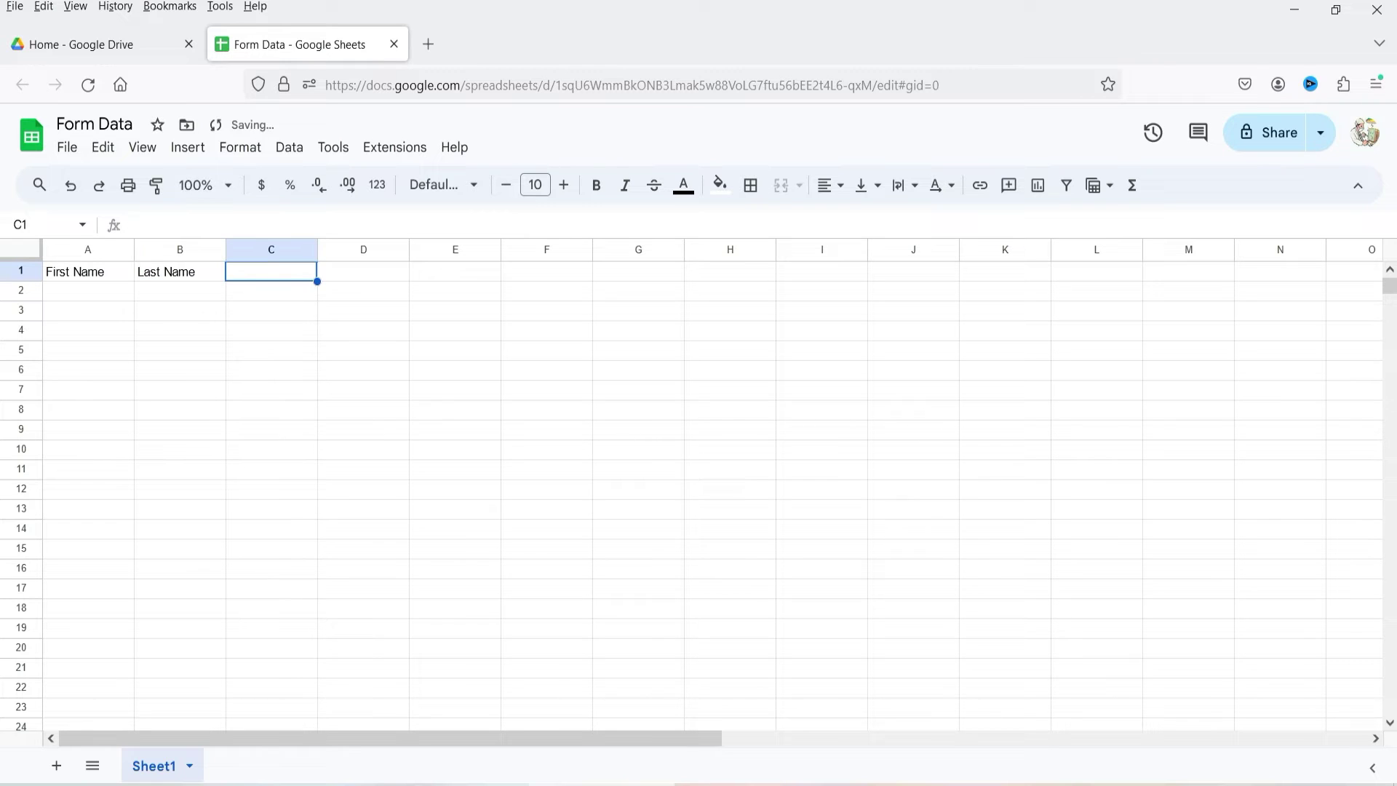
pyautogui.write('Email Address')
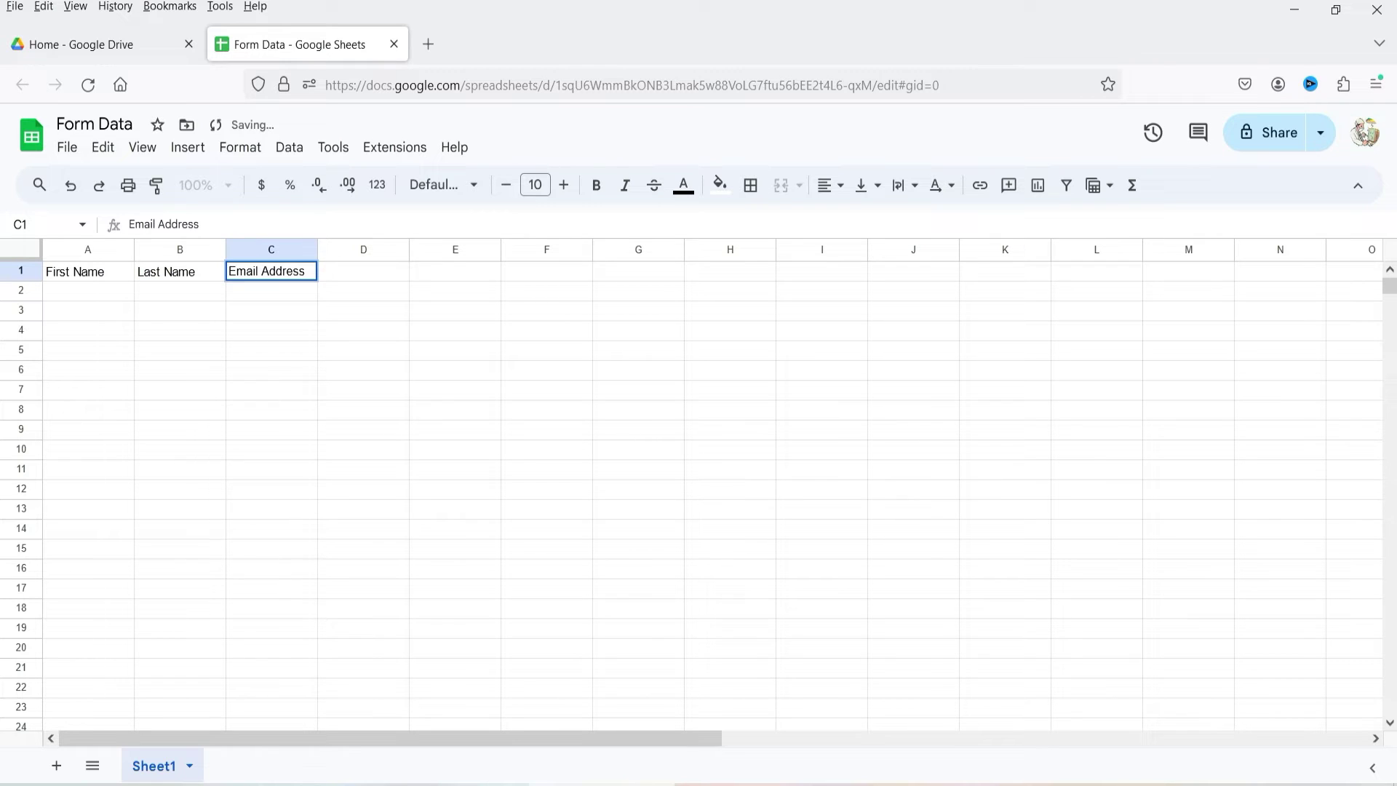
pyautogui.press('Tab')
pyautogui.write('Phone Number')
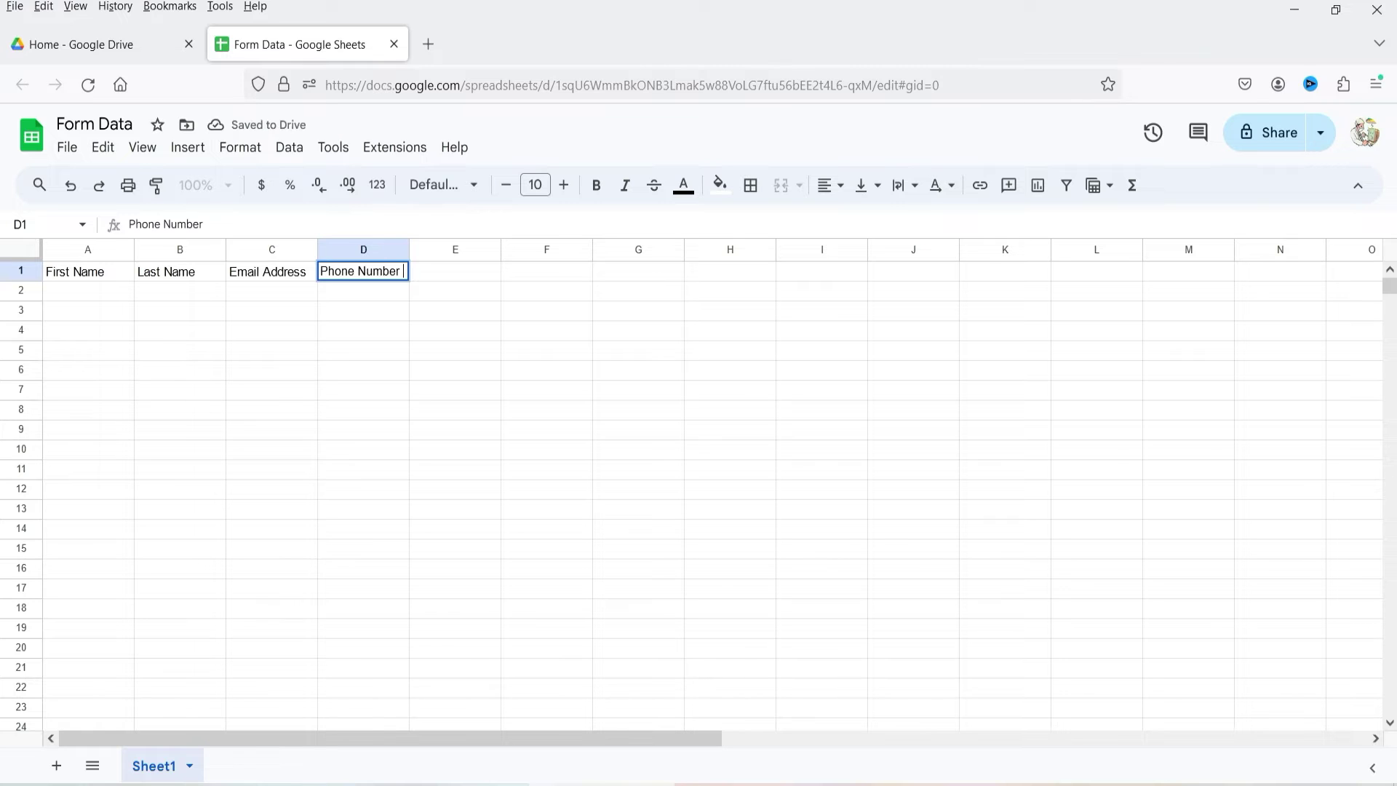
pyautogui.press('Tab')
pyautogui.write('Comments')
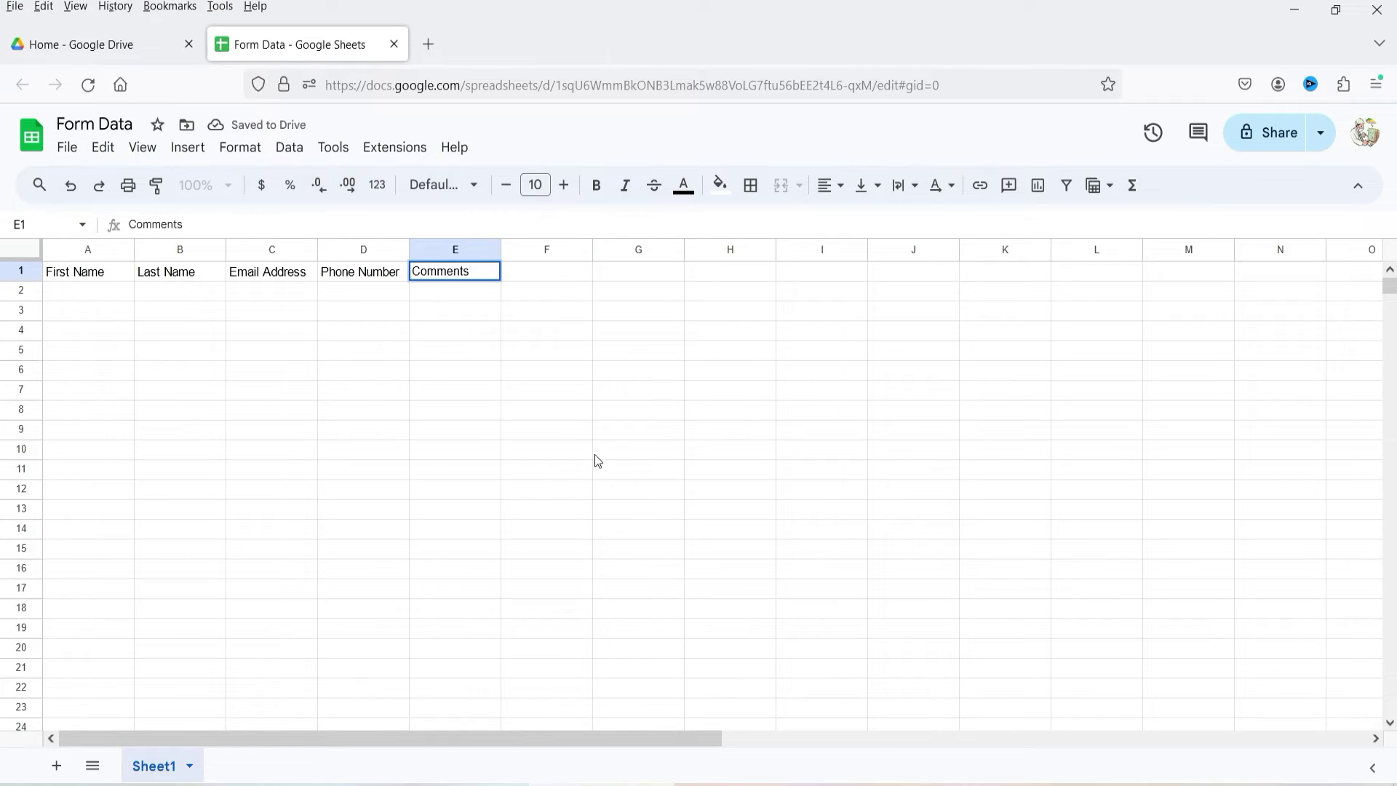
pyautogui.click(599, 434)
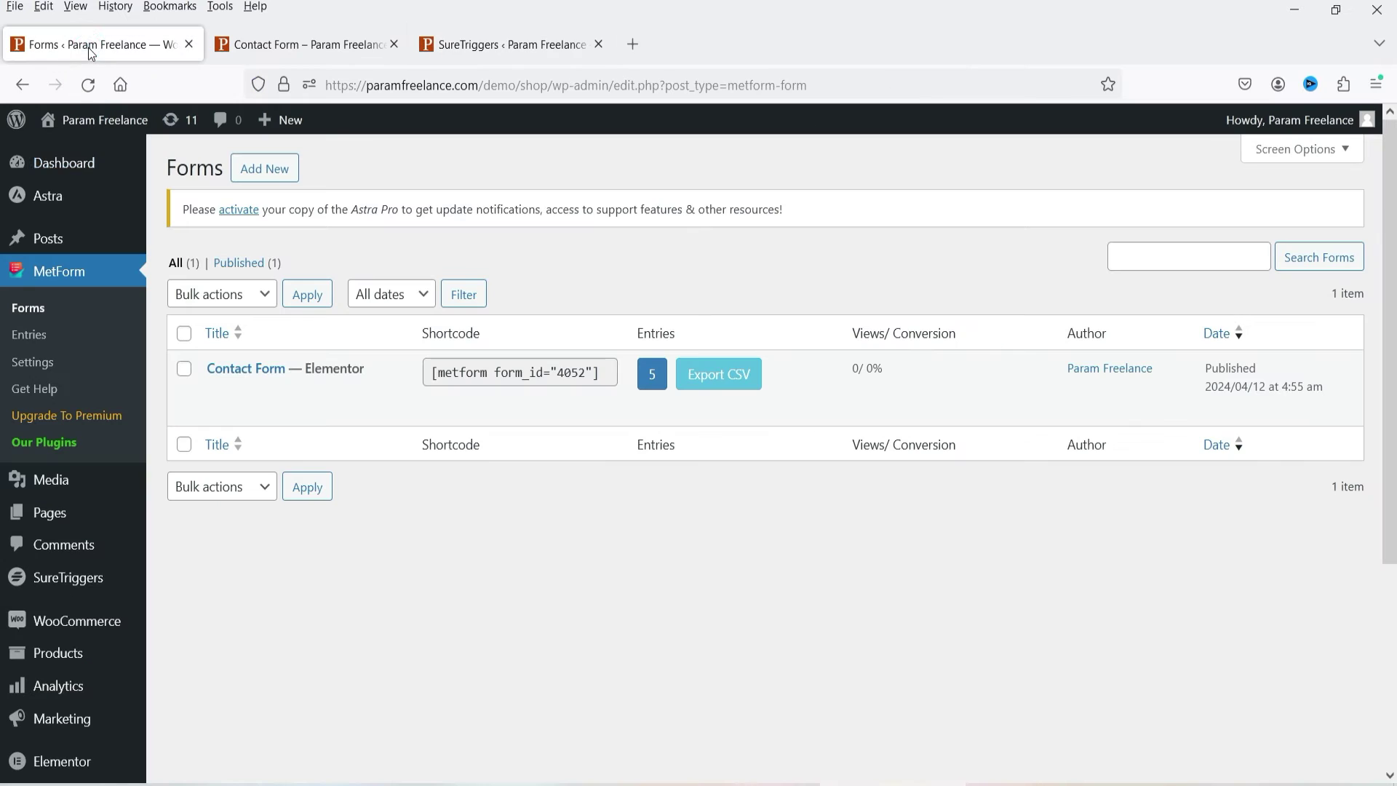
# Step: Recheck the contact form's fields, then close SureTriggers' Create New Connection panel
pyautogui.click(293, 47)
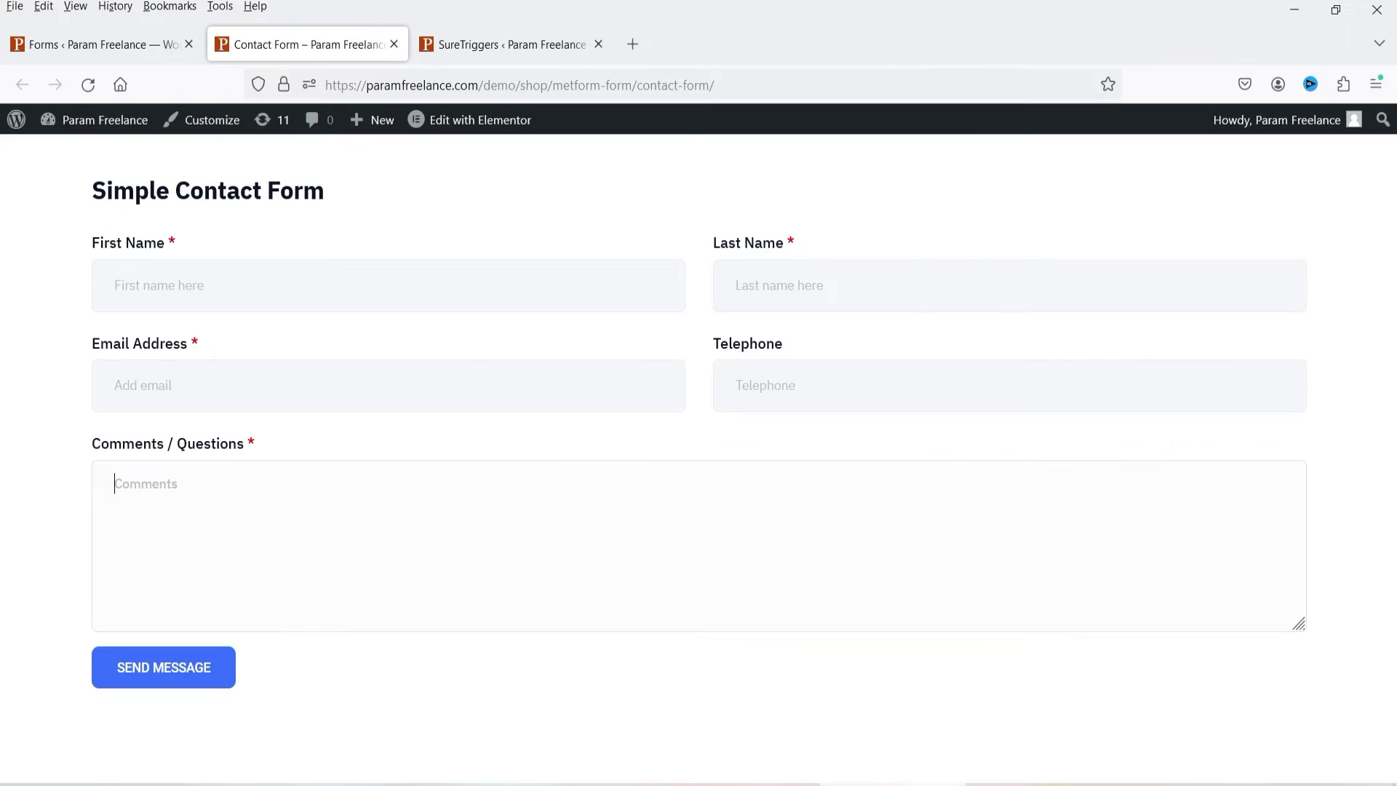
pyautogui.click(511, 44)
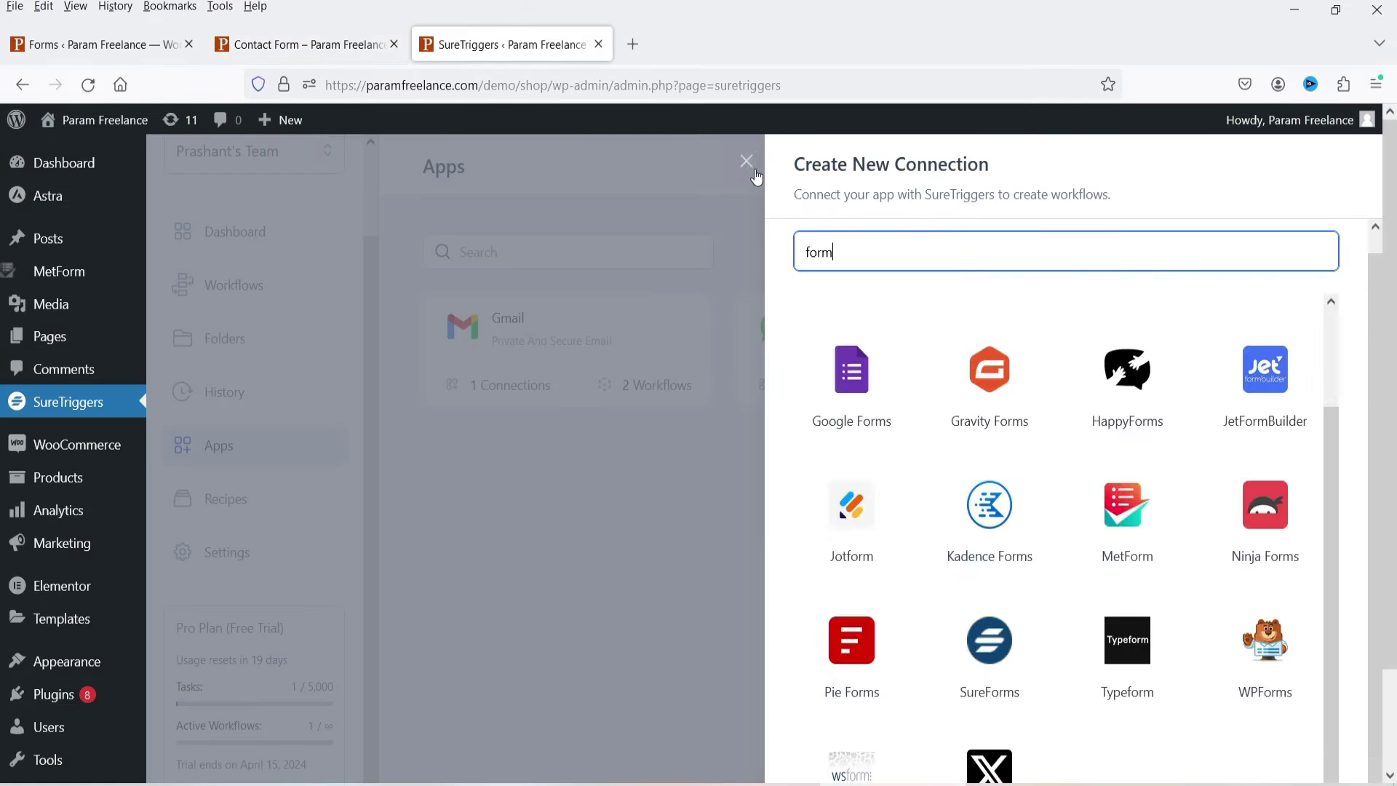
pyautogui.click(749, 159)
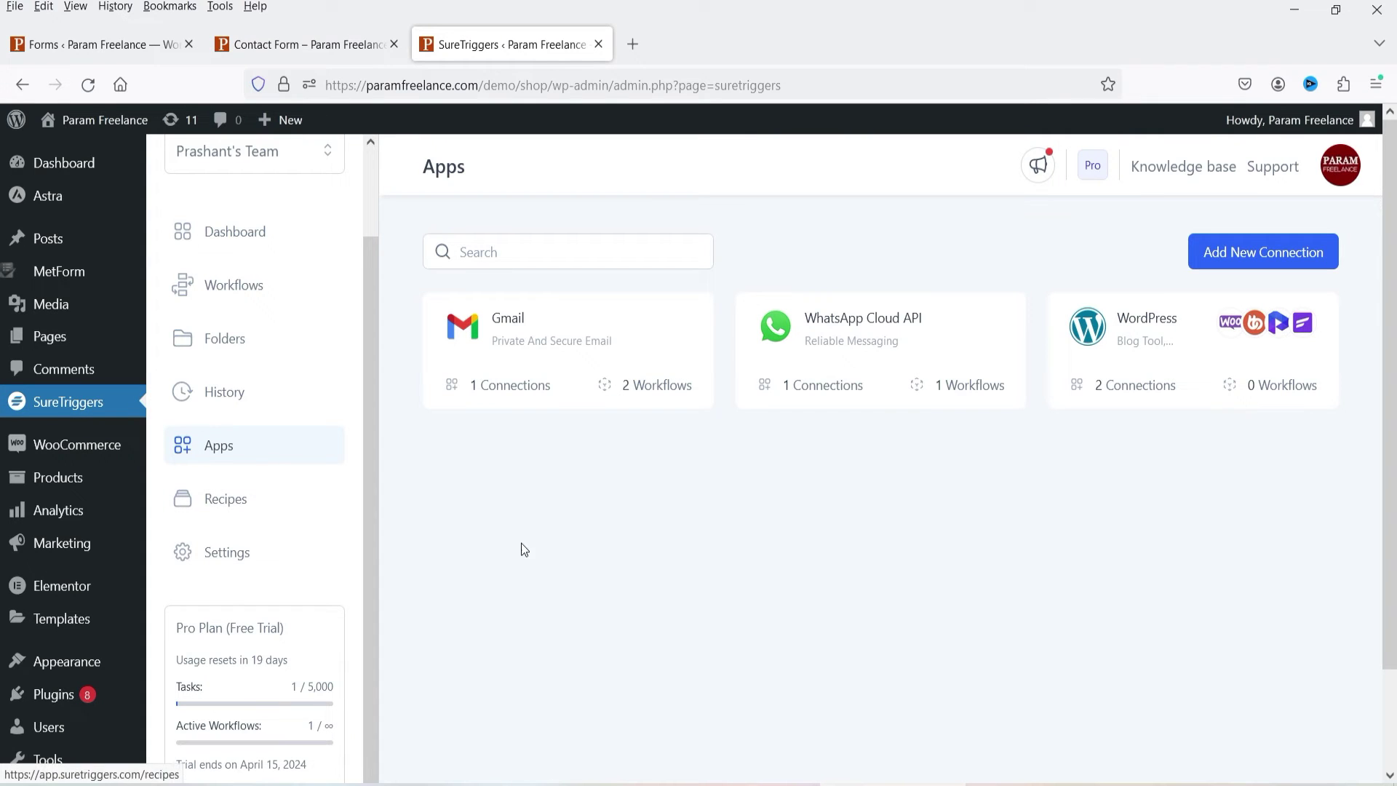
# Step: Open the Plugins > Add New Plugin page in a new browser tab
pyautogui.moveTo(59, 703)
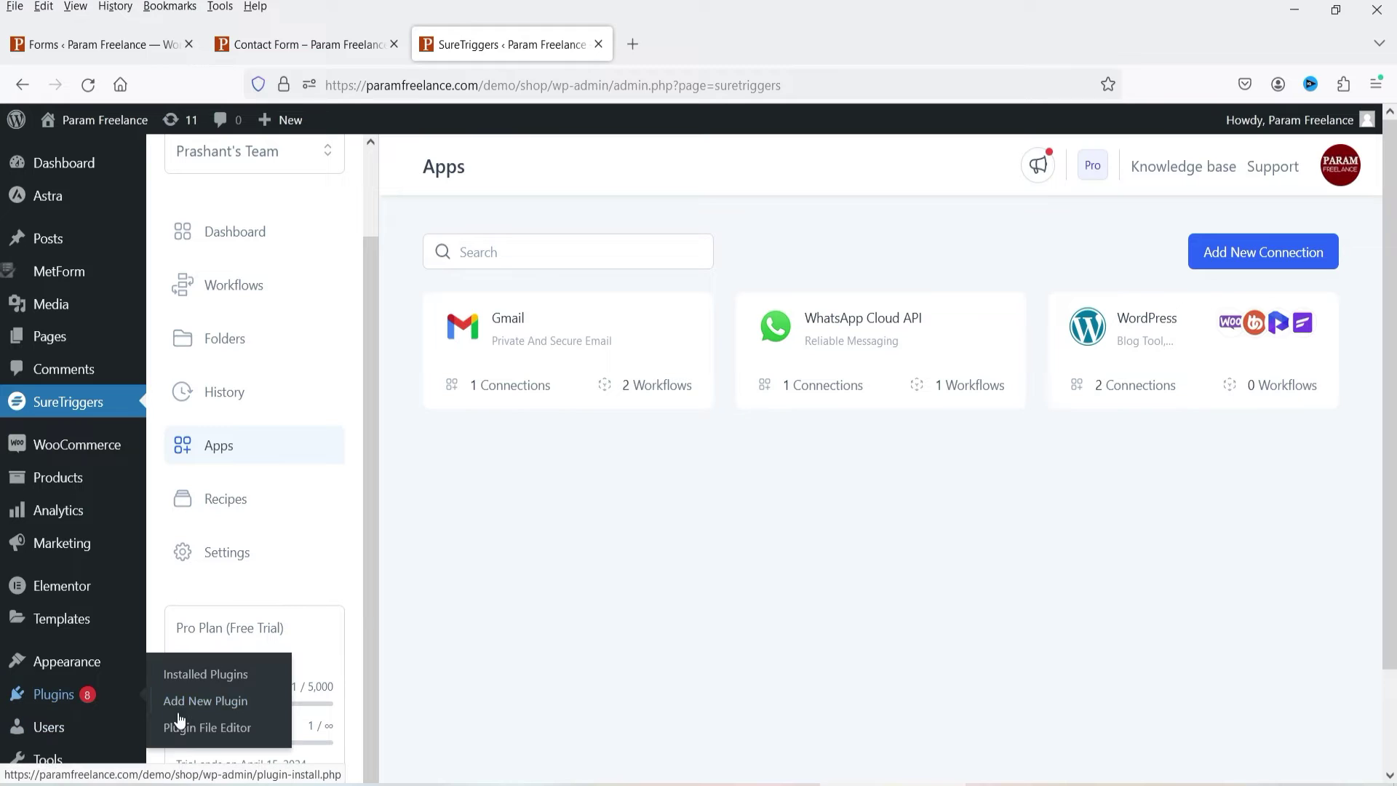
pyautogui.rightClick(187, 707)
pyautogui.click(277, 386)
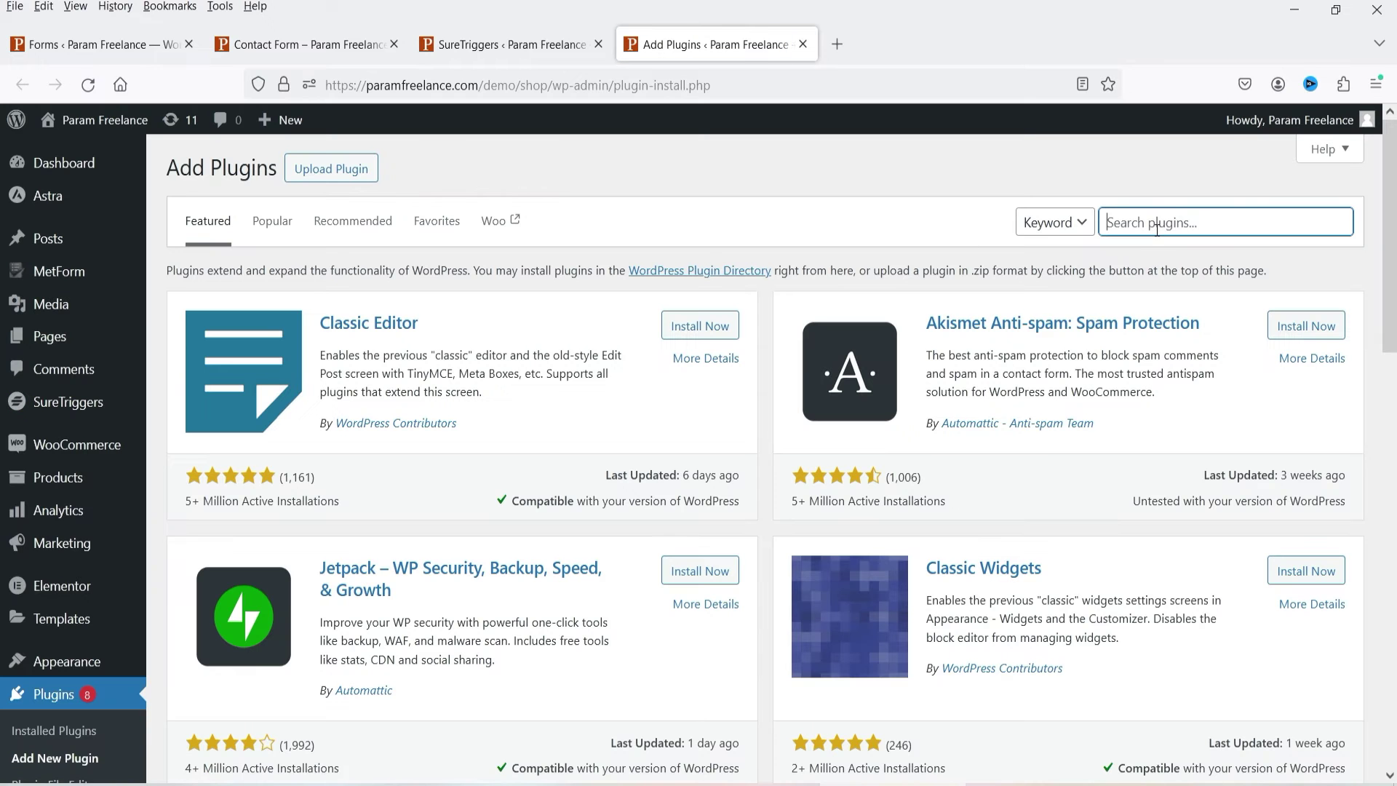
# Step: Search the plugin directory for 'suretriggers'
pyautogui.click(1154, 223)
pyautogui.write('sure')
pyautogui.write('trig')
pyautogui.press('BackSpace')
pyautogui.write('iggers.com')
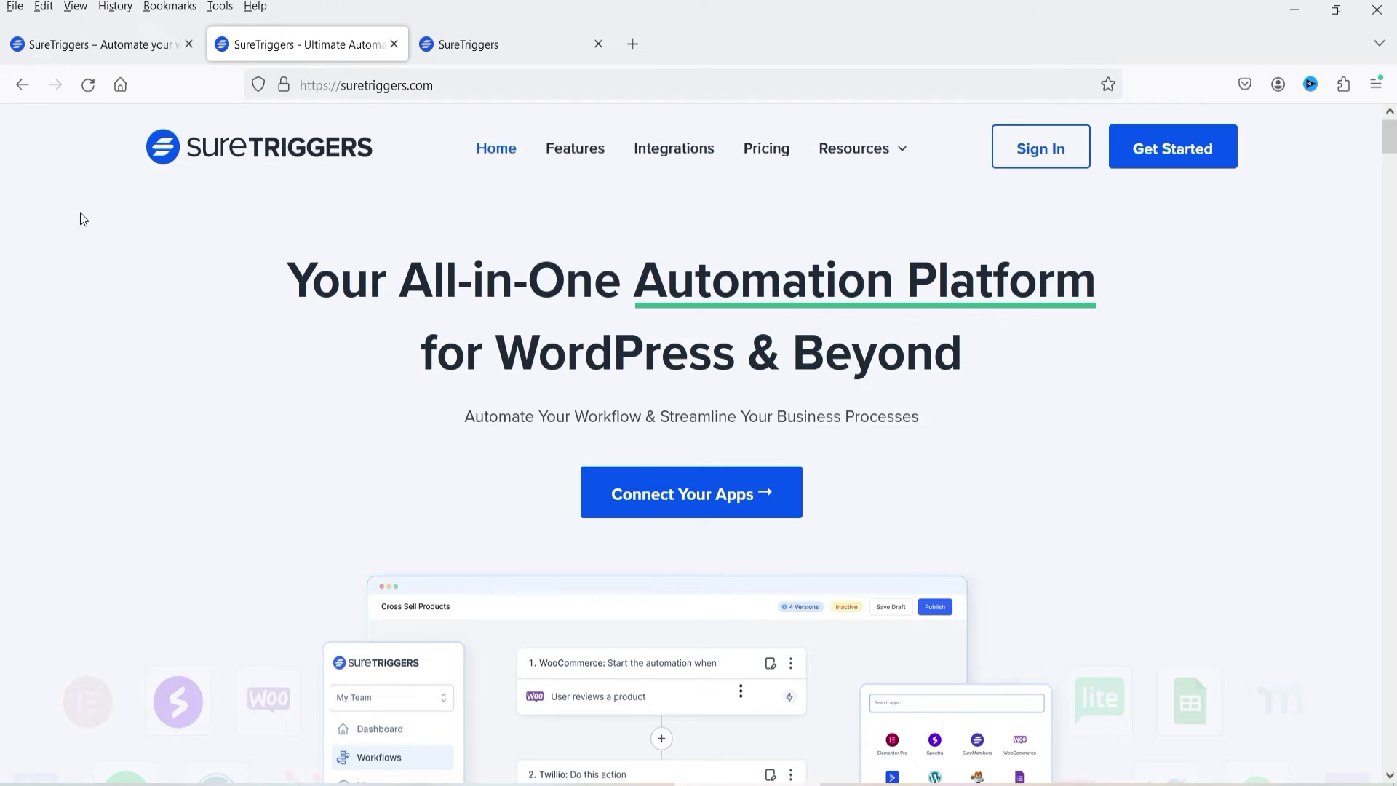
# Step: Show the suretriggers.com homepage and its Get Started sign-up, closing the plugin search tab
pyautogui.click(95, 43)
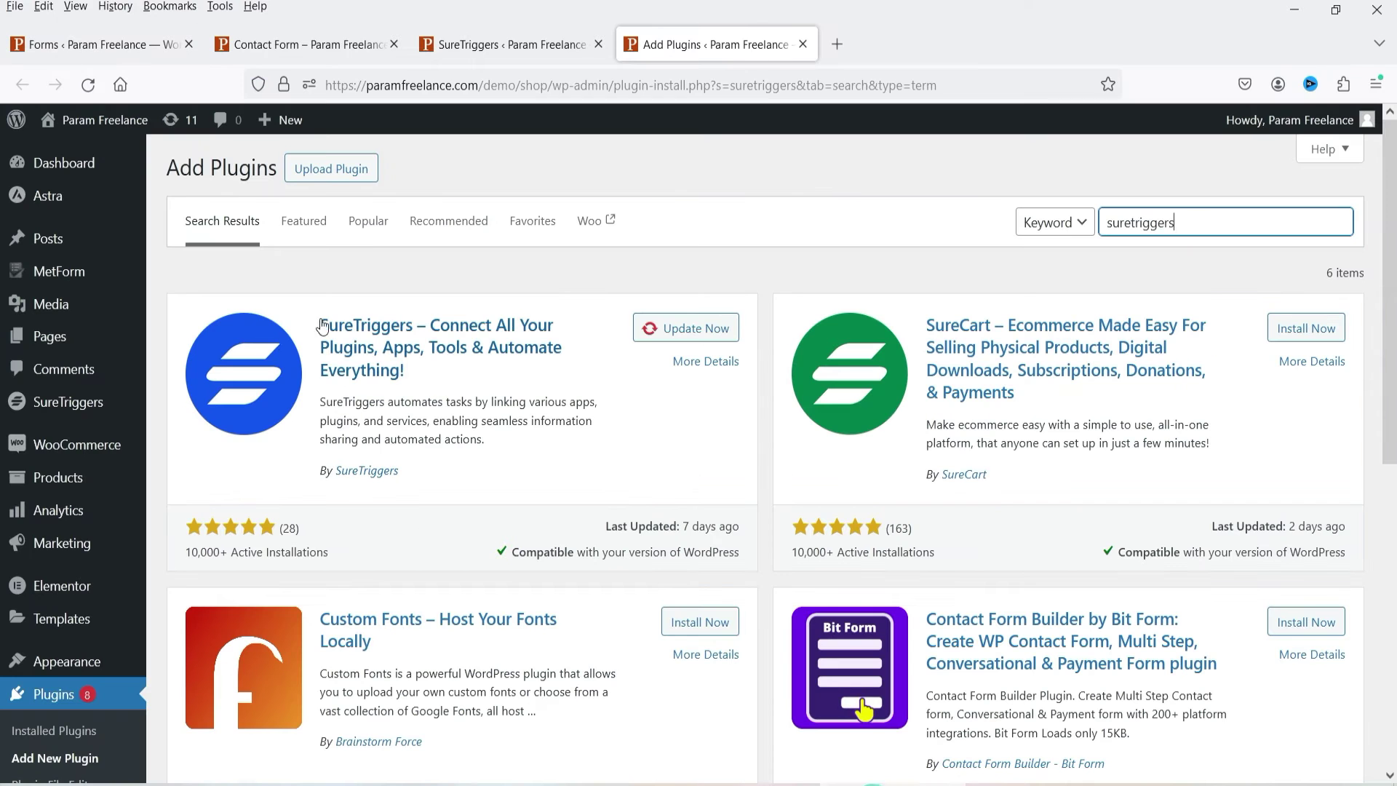
pyautogui.click(802, 45)
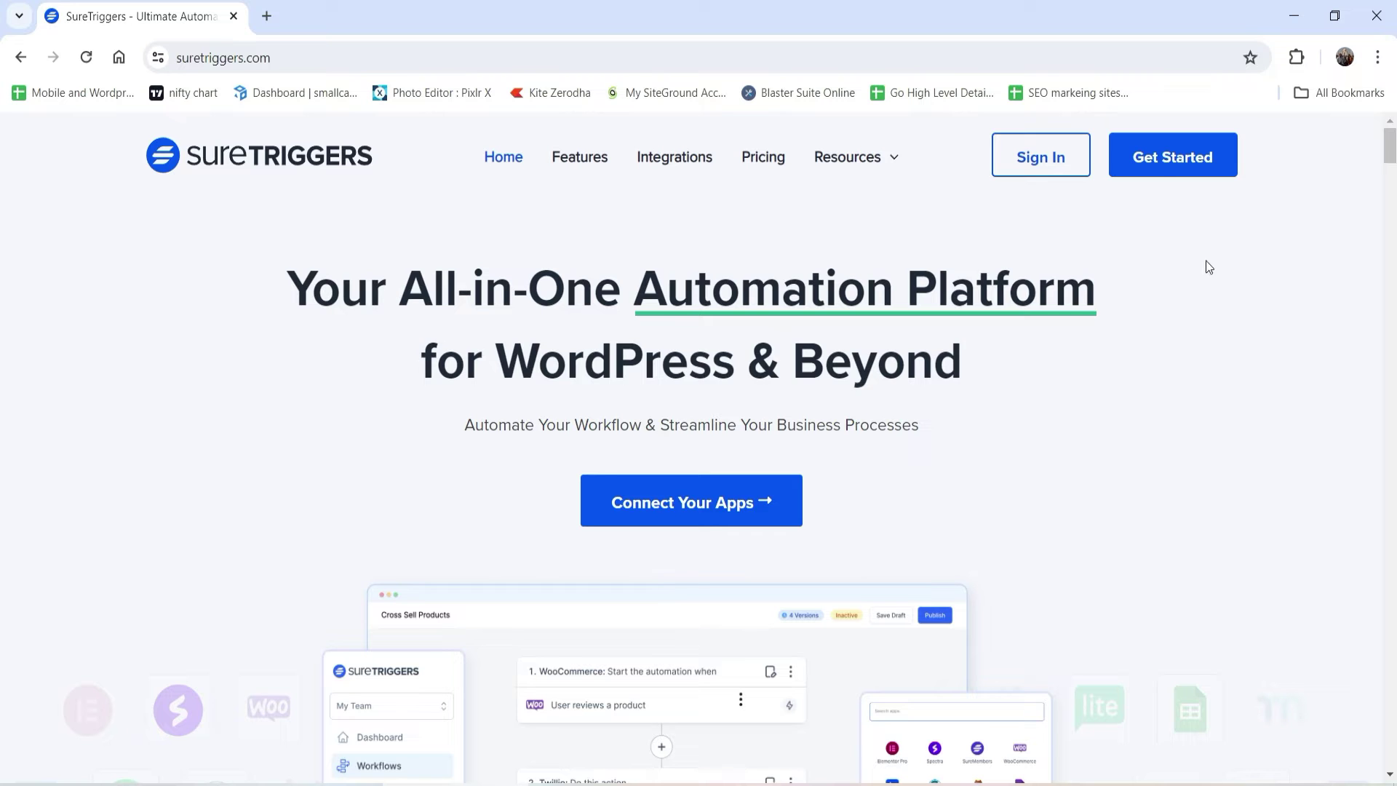
pyautogui.click(1163, 157)
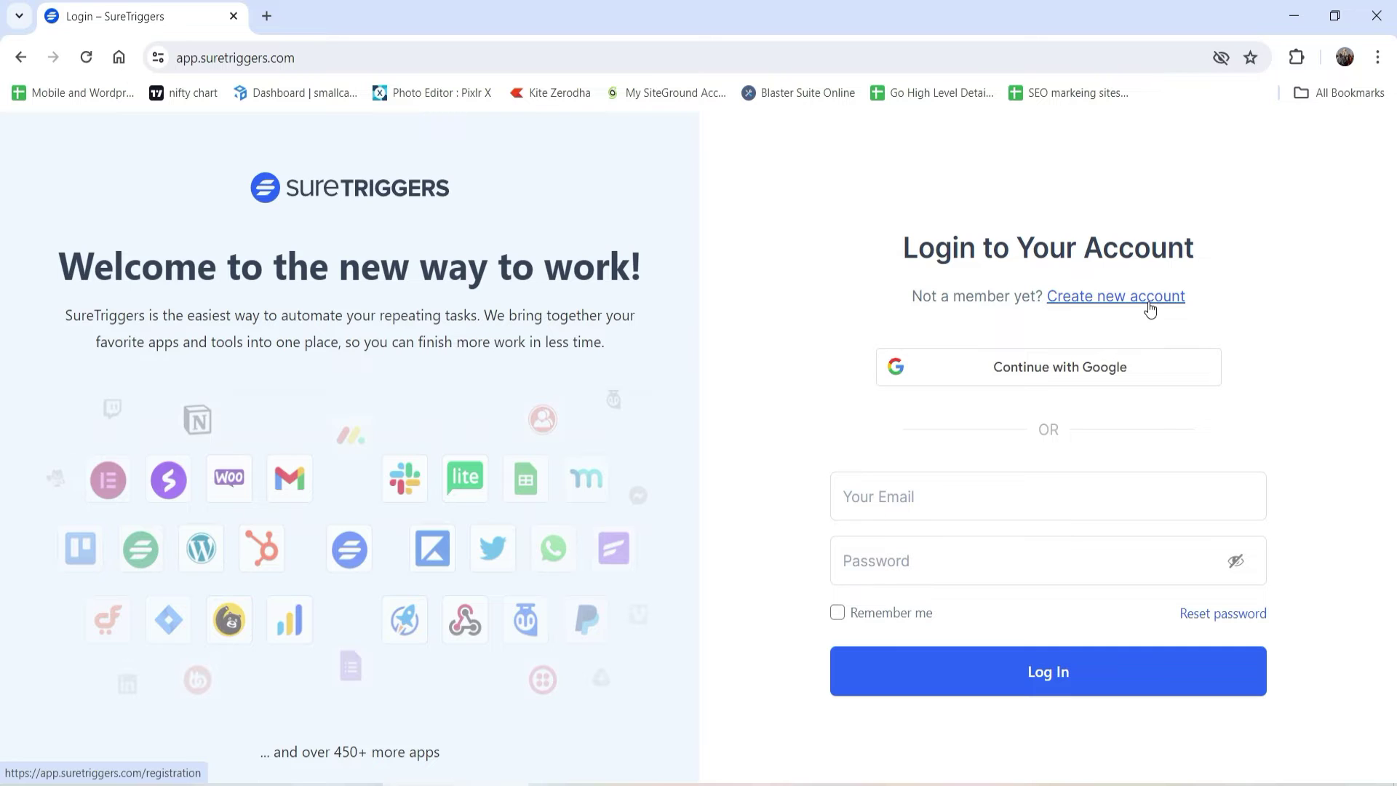
# Step: Start a SureTriggers account sign-up, then open the Workflows list in WordPress admin
pyautogui.click(1147, 298)
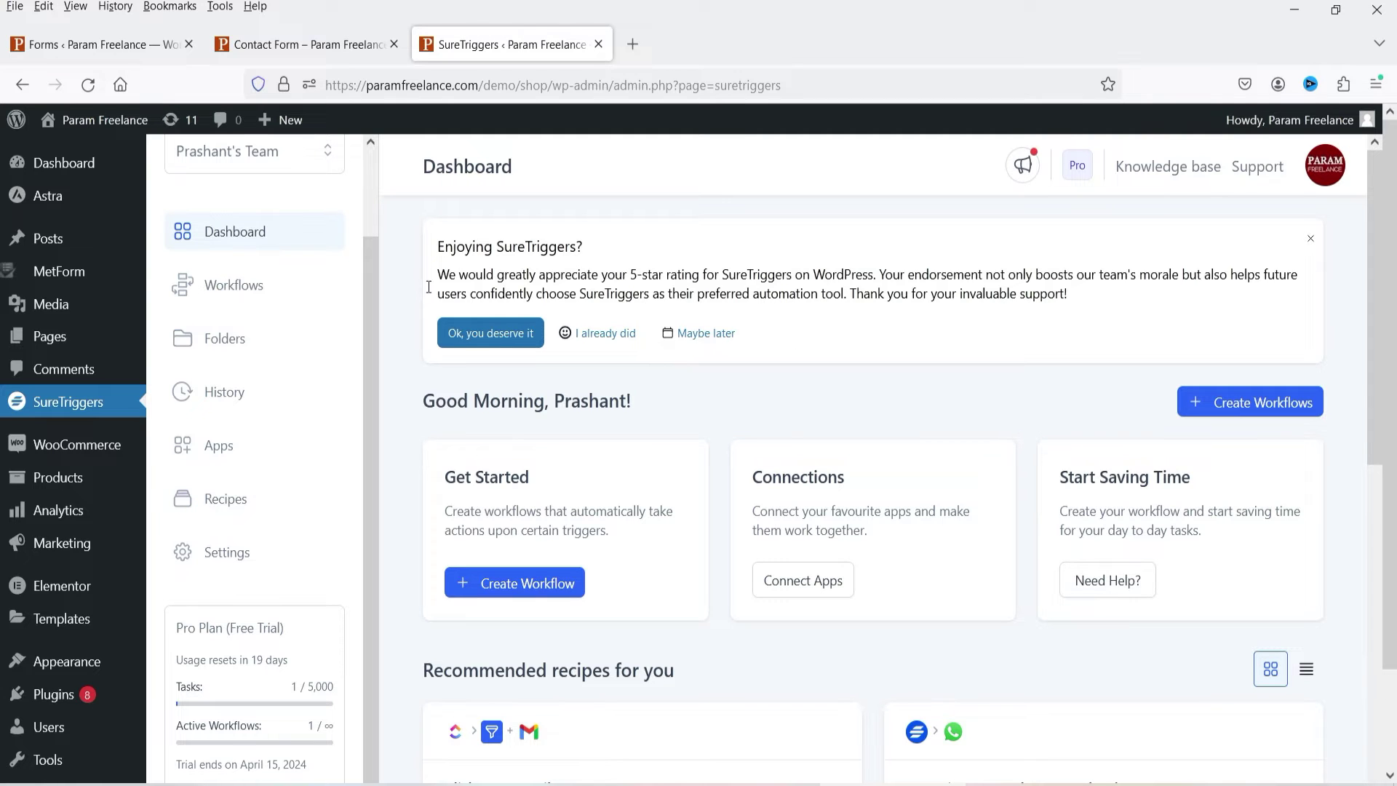
pyautogui.click(263, 289)
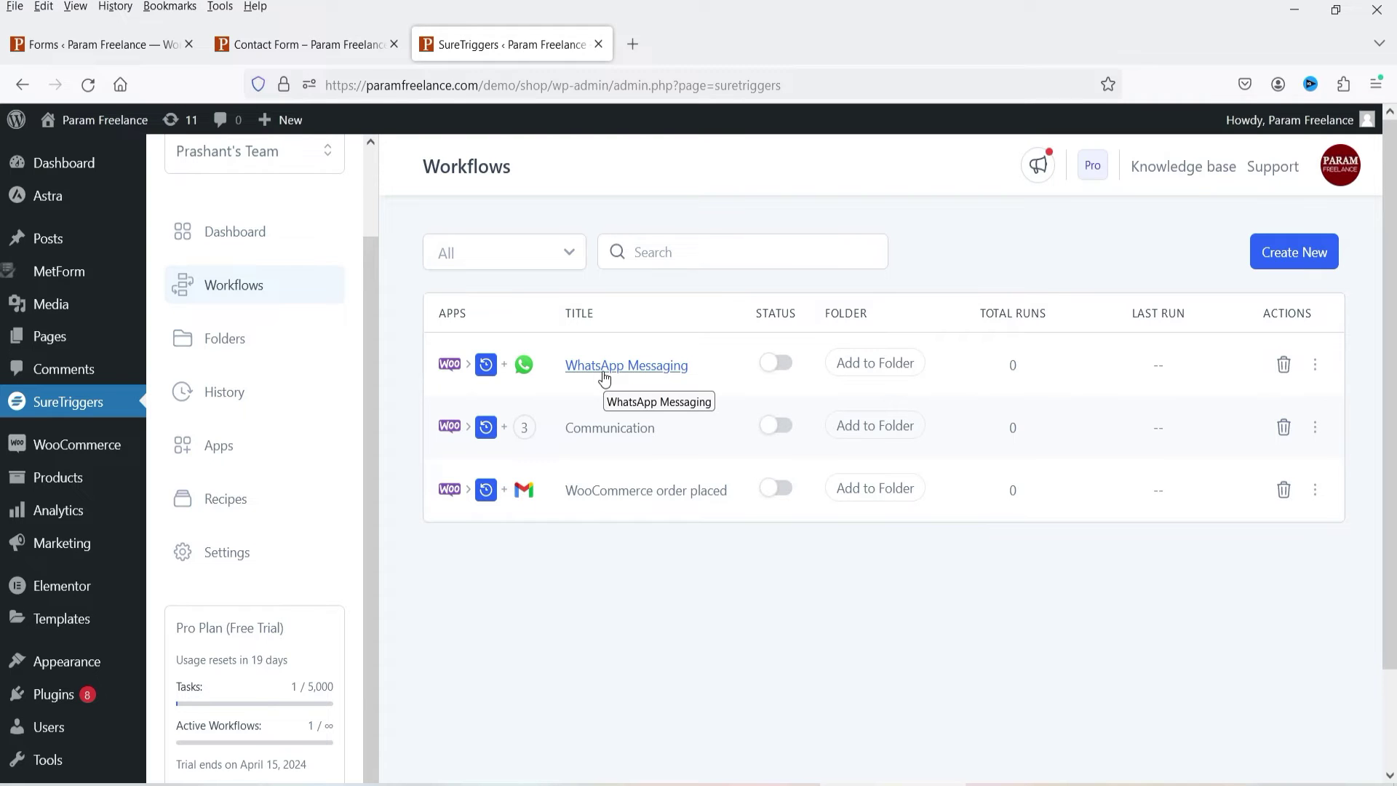
# Step: Create a workflow named 'Contact Form - Google Sheet' and open its builder
pyautogui.click(1288, 252)
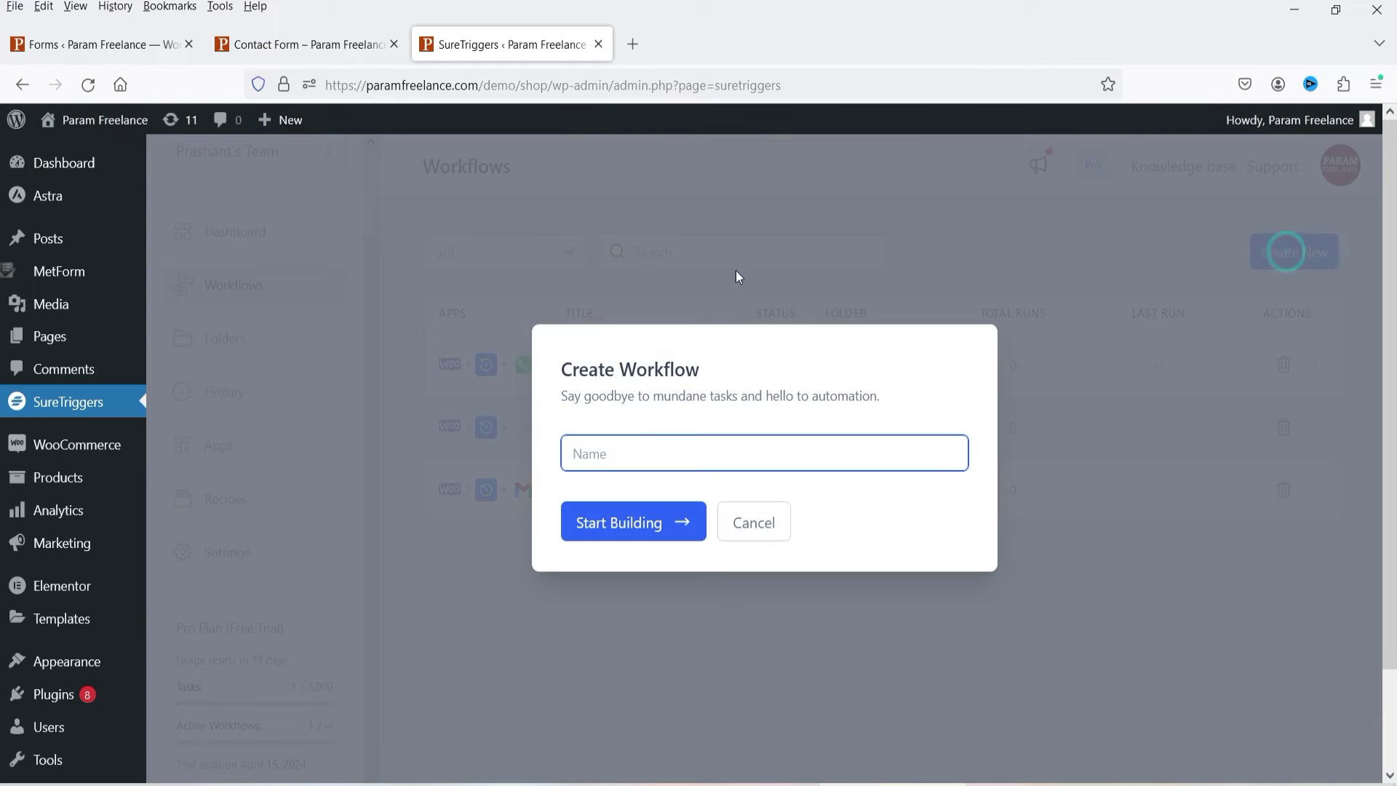
pyautogui.click(700, 460)
pyautogui.write('Contact Form - Google Sheet')
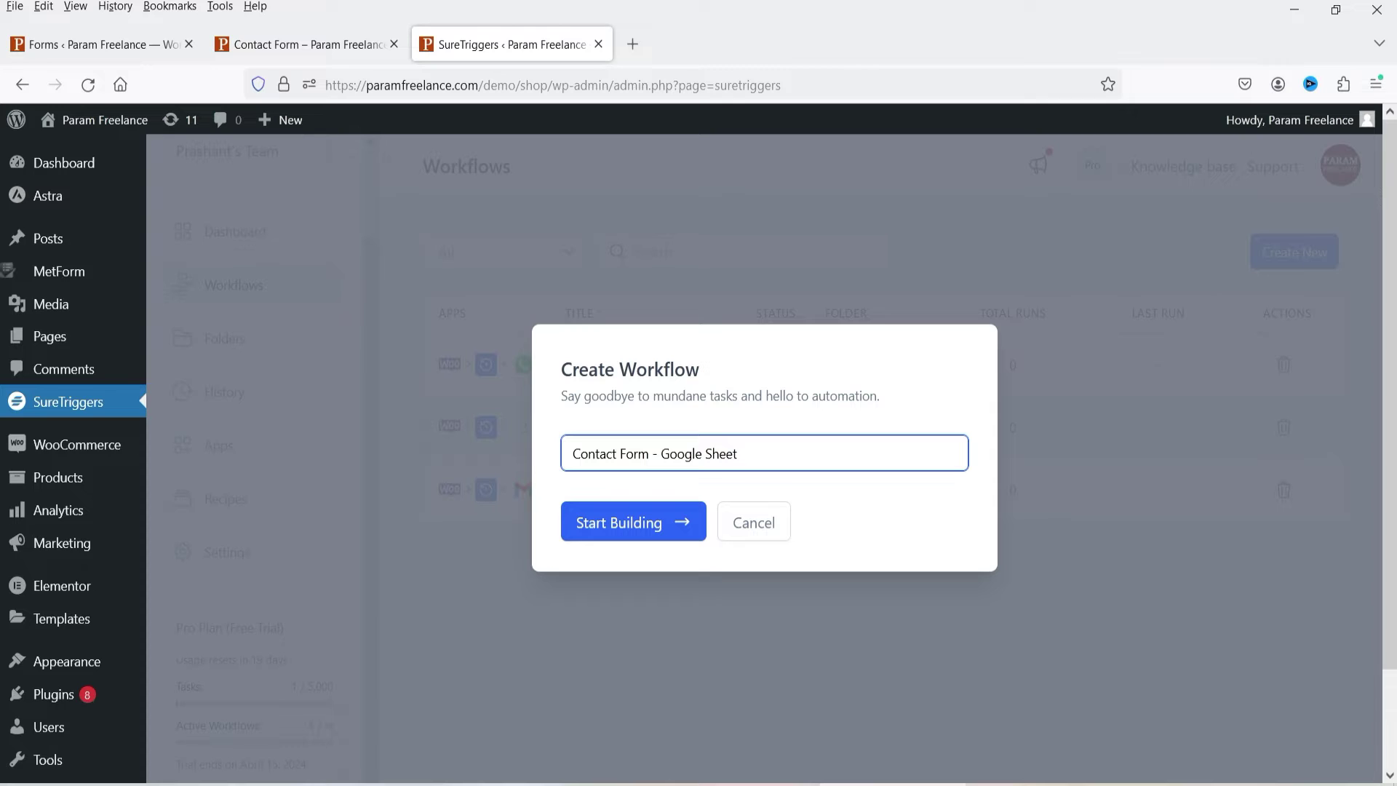
pyautogui.click(638, 533)
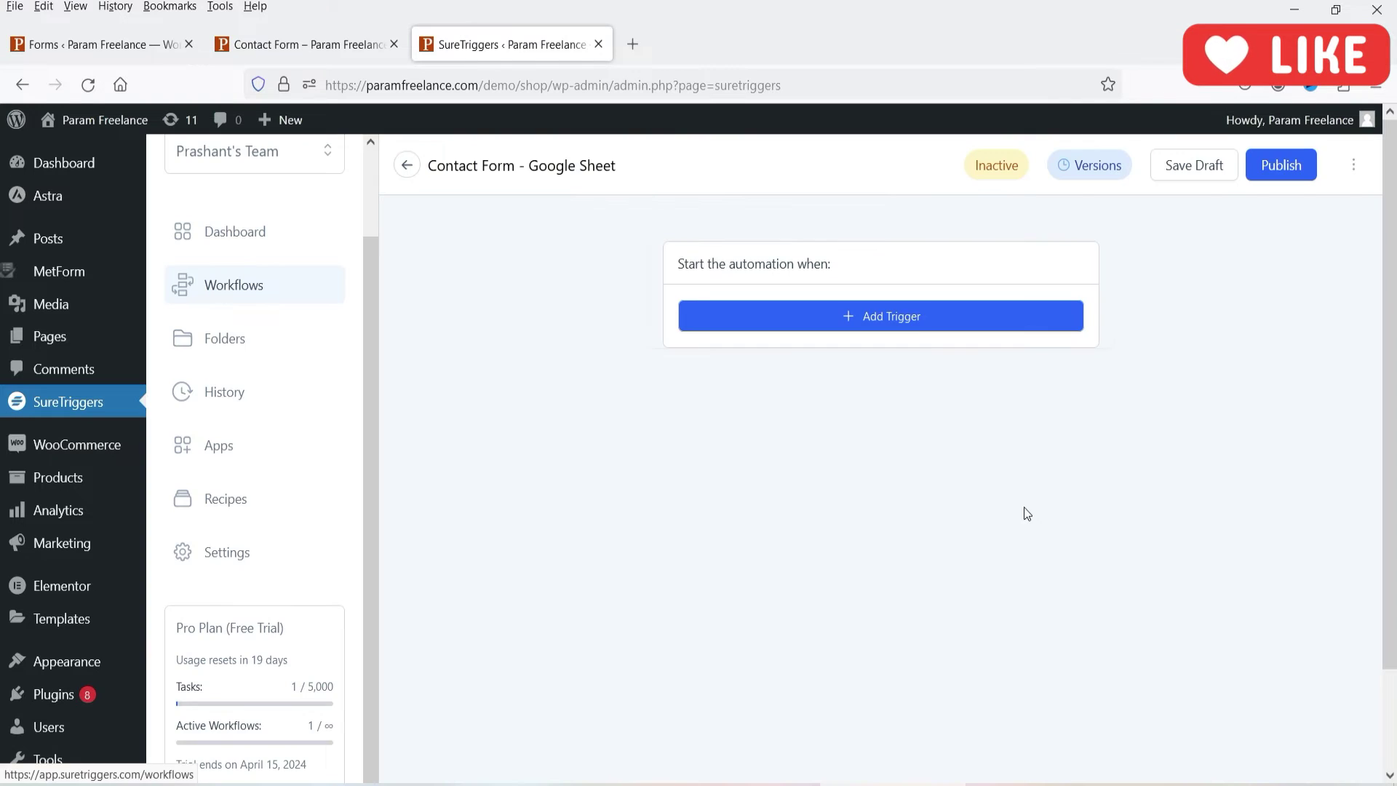
# Step: Add a trigger, searching 'met' and choosing the MetForm app for the Form Submitted event
pyautogui.click(918, 325)
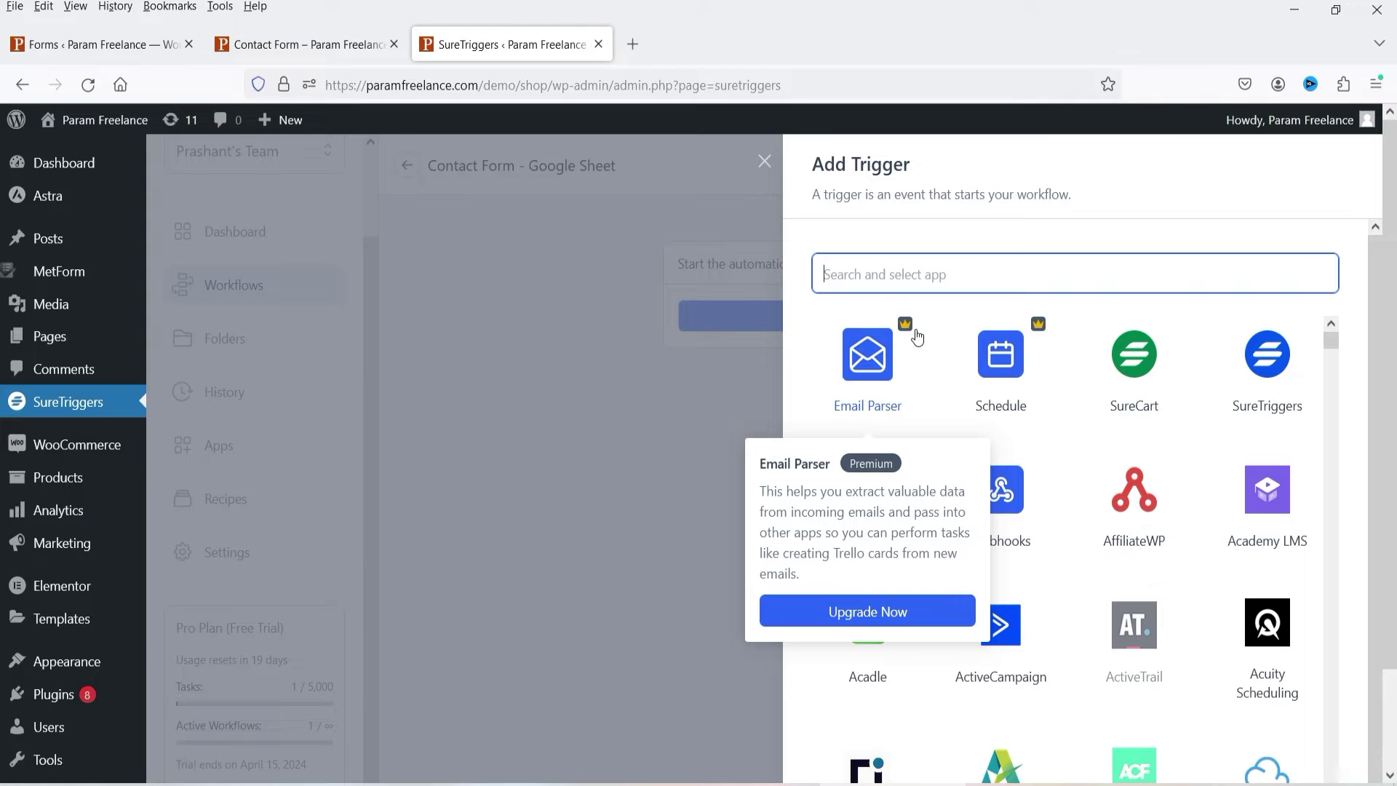
pyautogui.write('met')
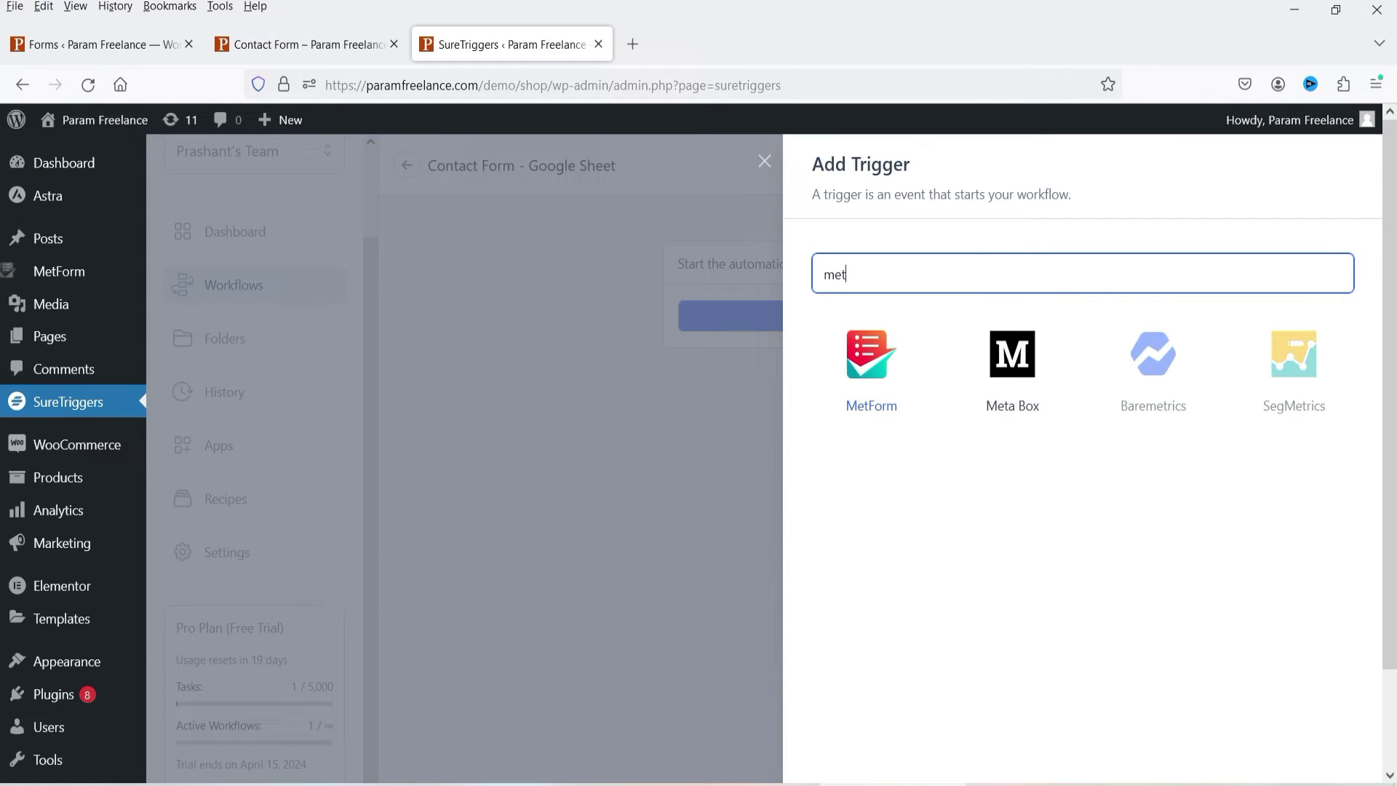
pyautogui.click(888, 376)
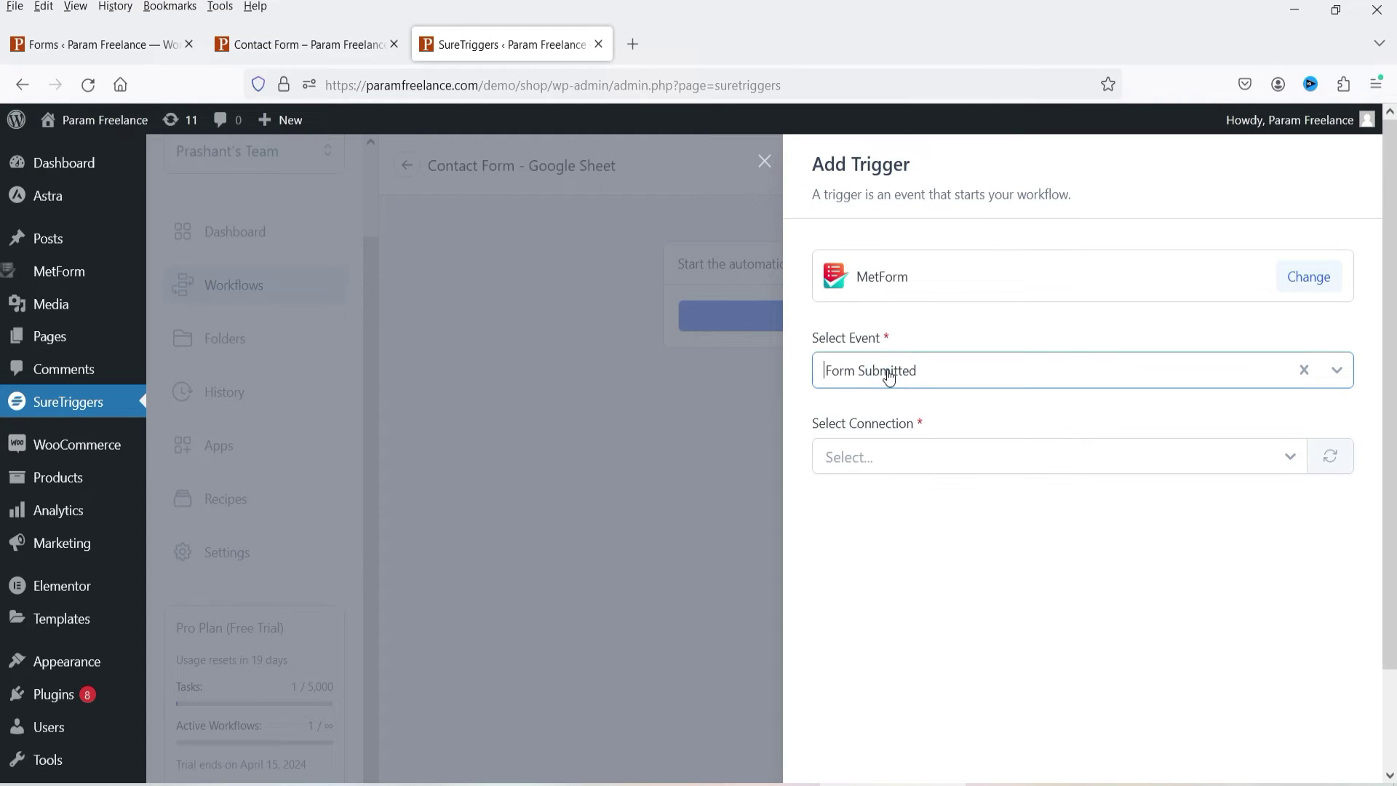
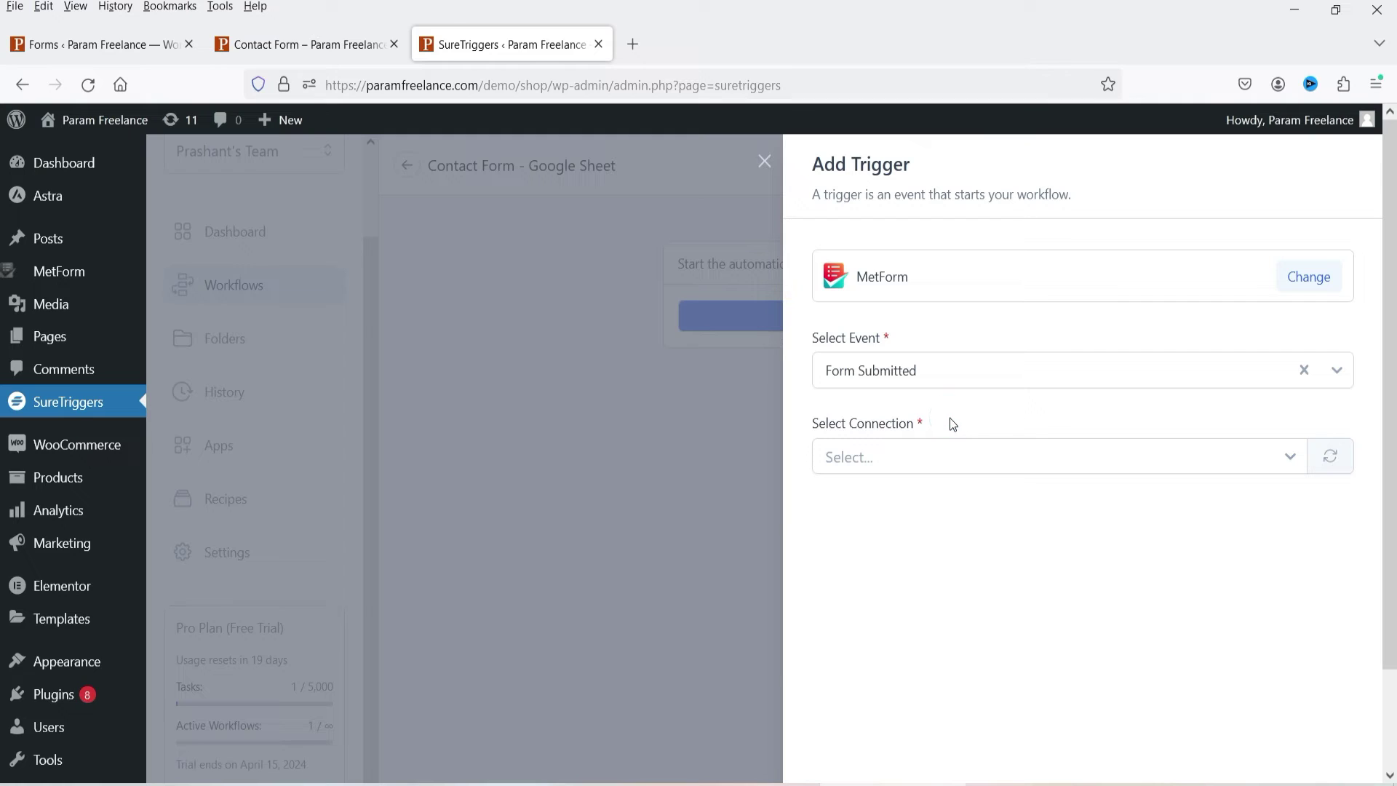
# Step: Link the trigger to the WordPress - Param Freelance connection and the Contact Form
pyautogui.click(899, 462)
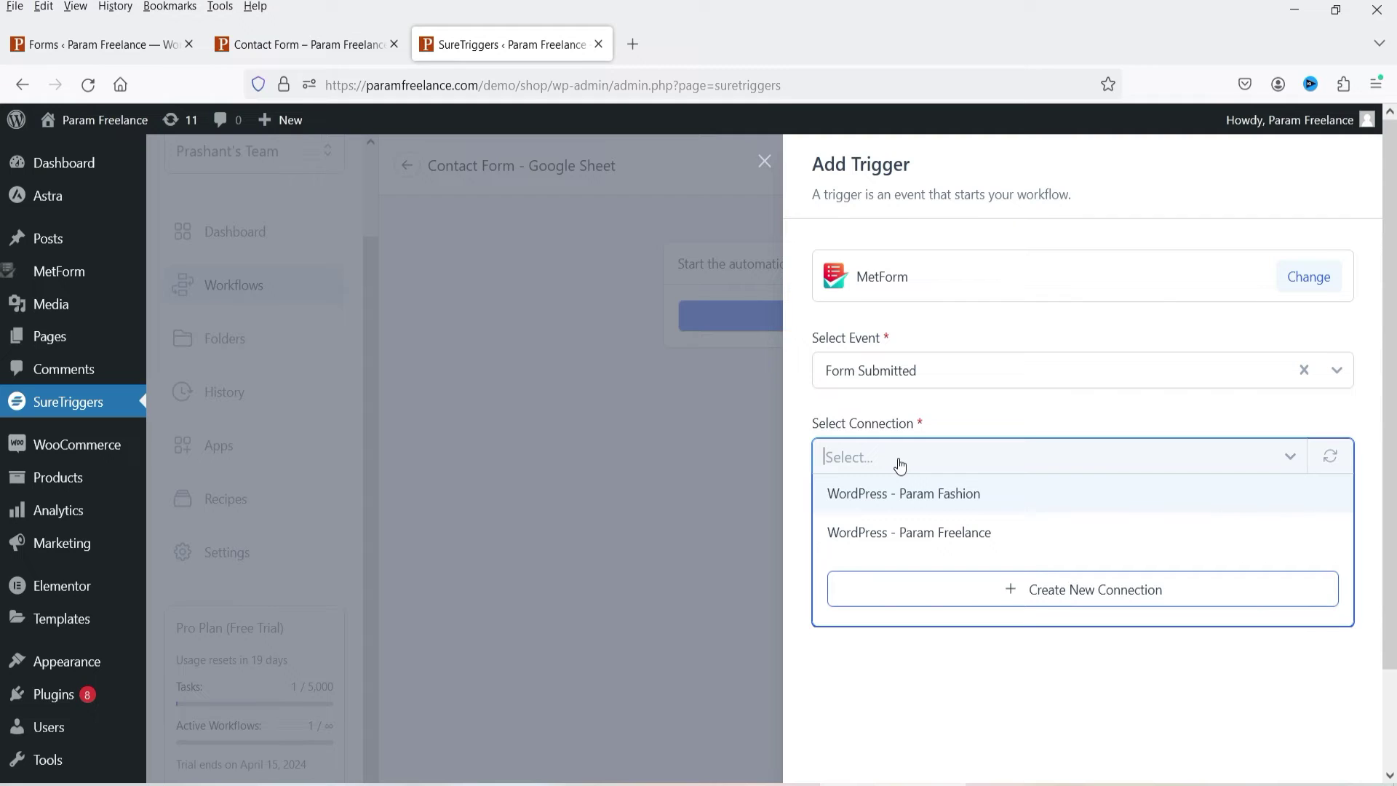
pyautogui.click(926, 533)
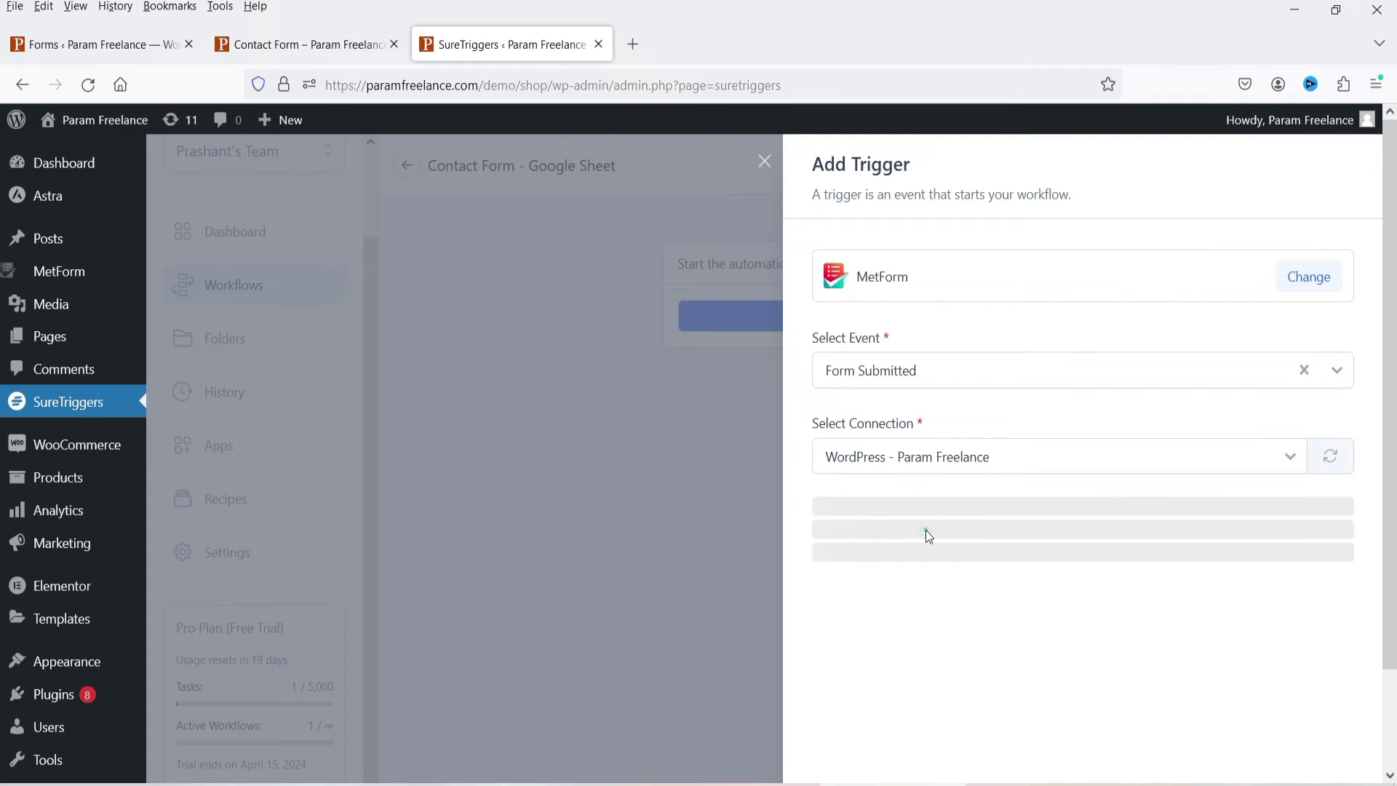
pyautogui.click(890, 595)
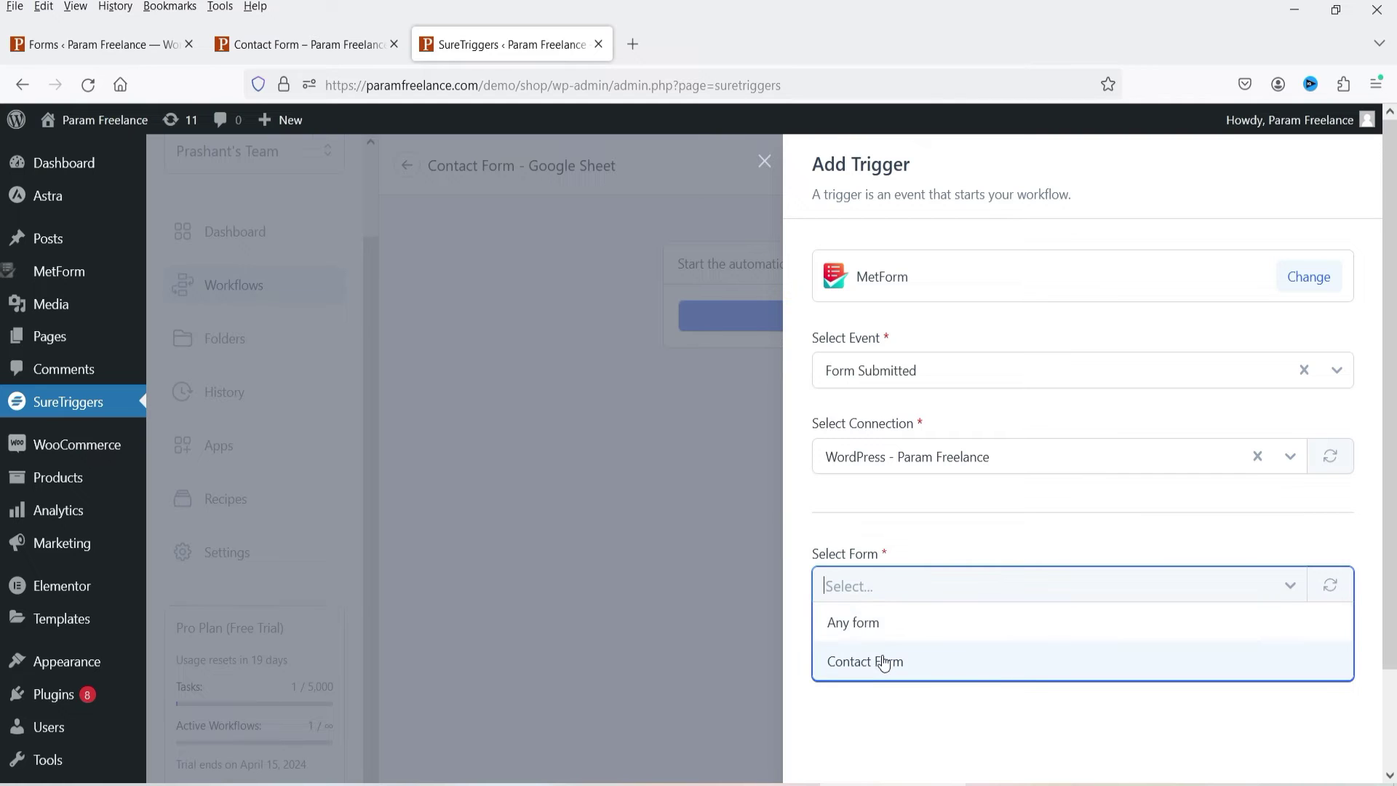
pyautogui.click(884, 661)
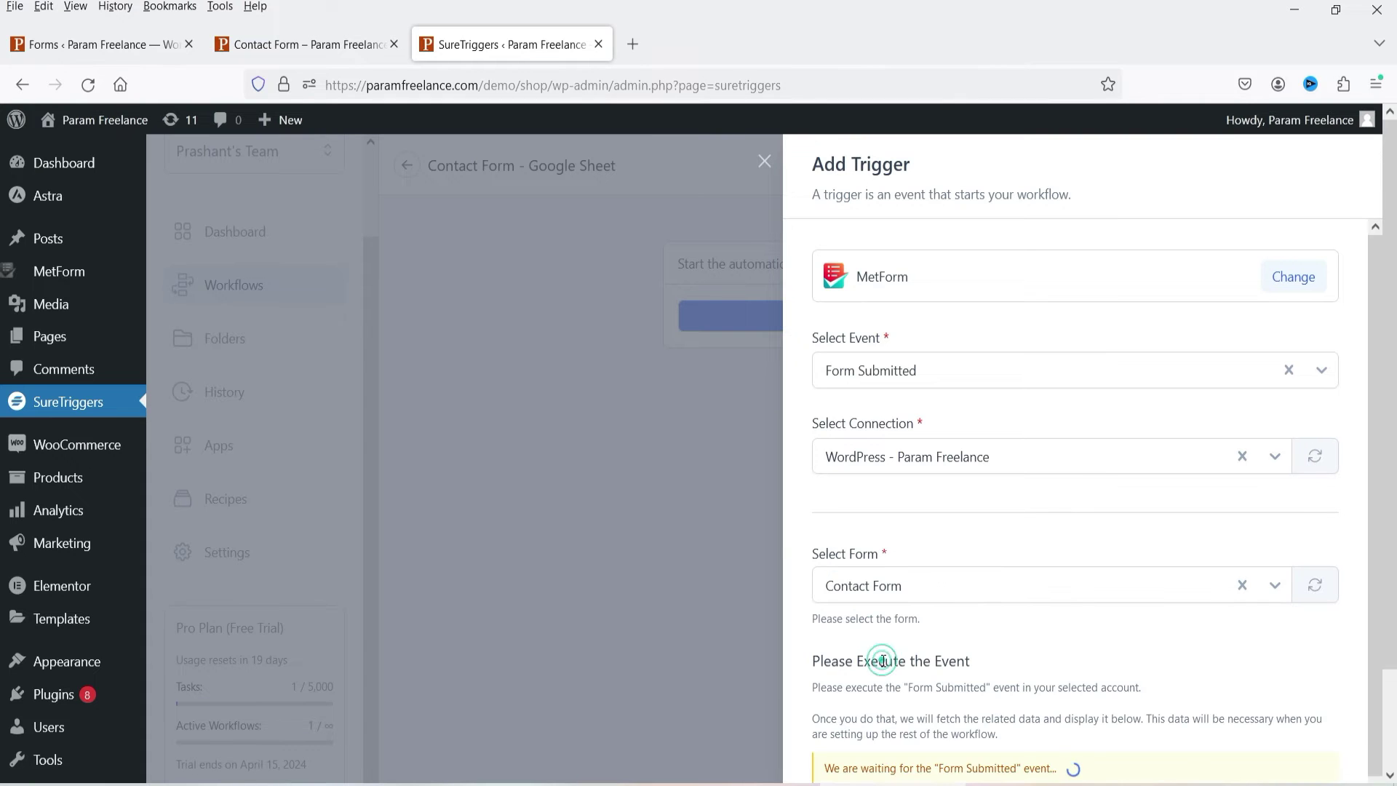
# Step: Check the MetForm forms list, then reconfirm Contact Form as the watched form
pyautogui.click(255, 45)
pyautogui.click(106, 47)
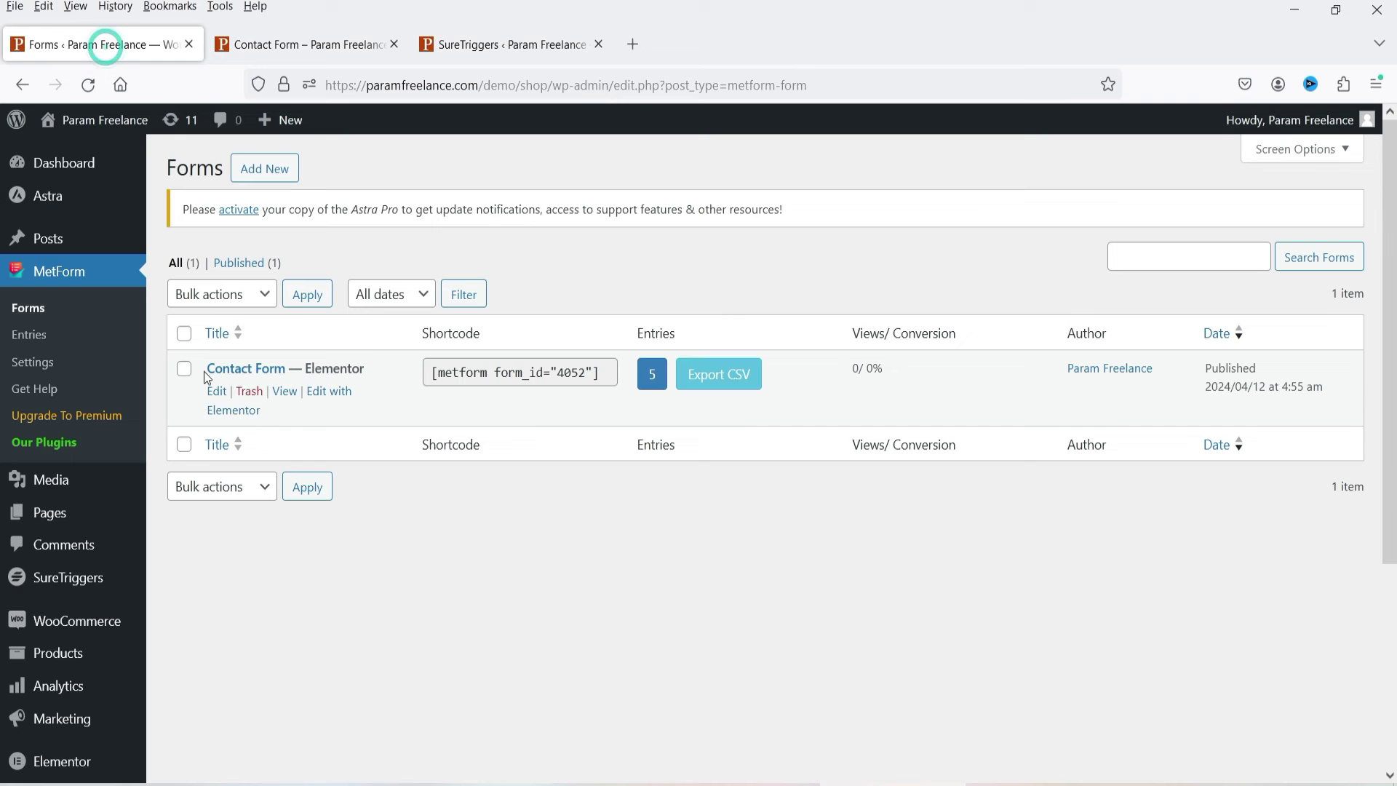
pyautogui.click(535, 46)
pyautogui.click(937, 561)
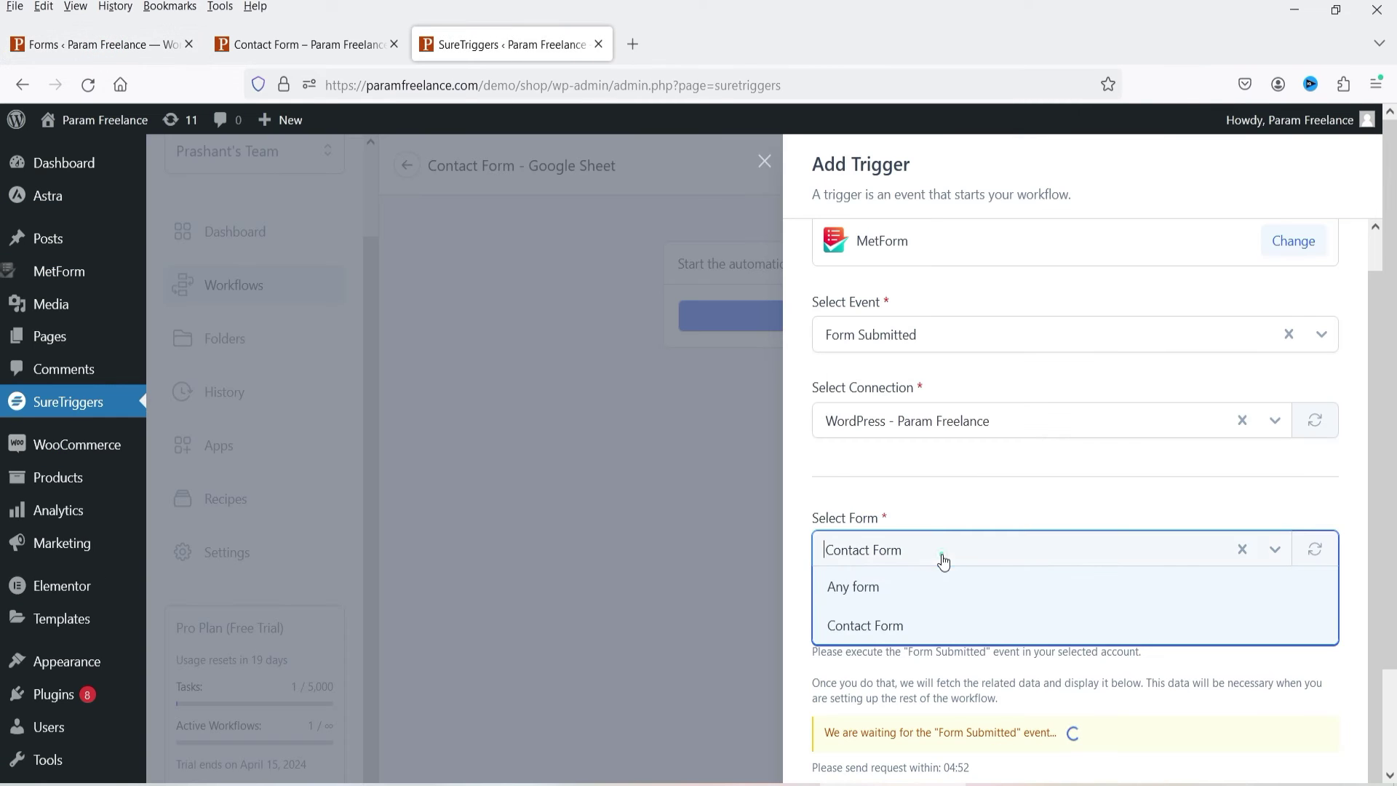
pyautogui.click(939, 628)
pyautogui.scroll(-3, 939, 513)
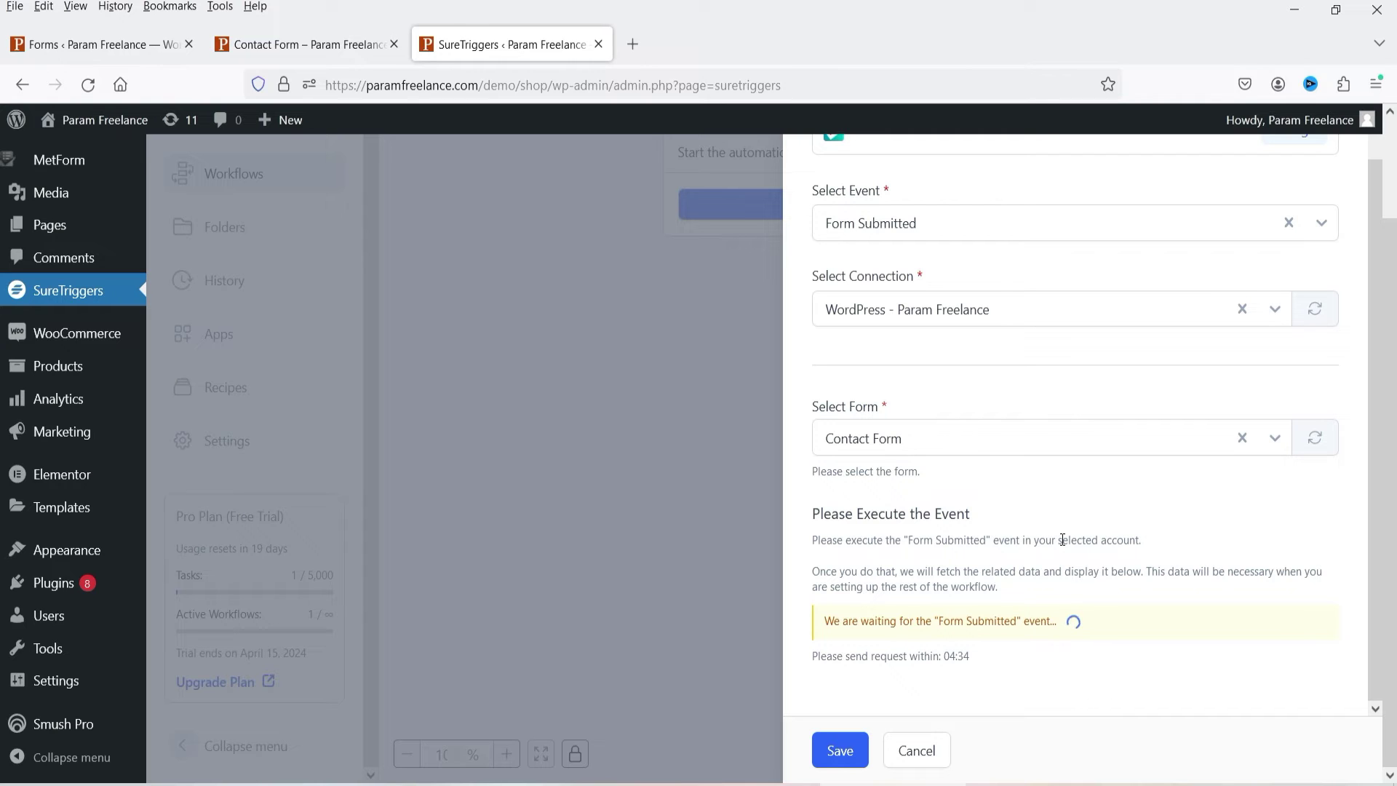
# Step: Begin the Contact Form entry at the first-name field, briefly checking the waiting trigger
pyautogui.click(274, 44)
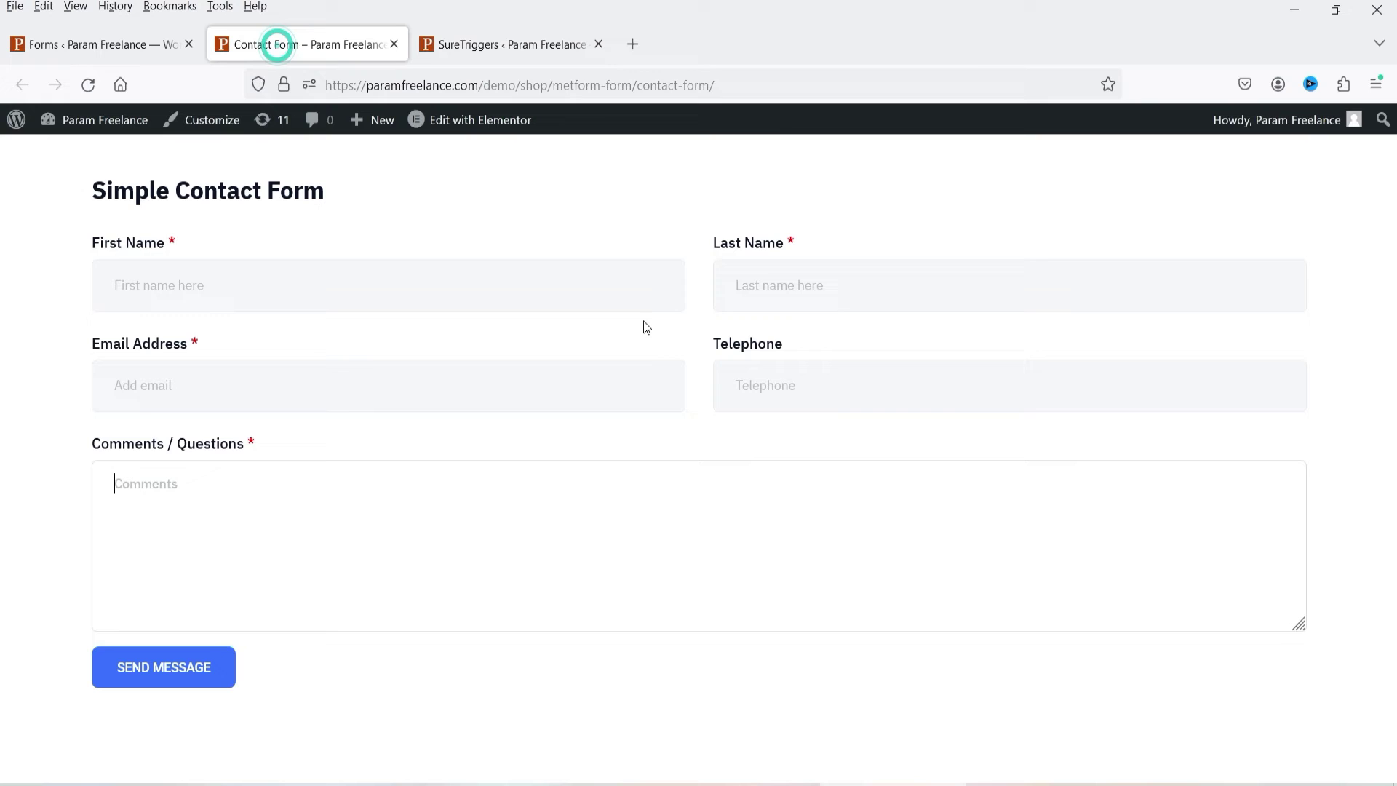
pyautogui.click(319, 277)
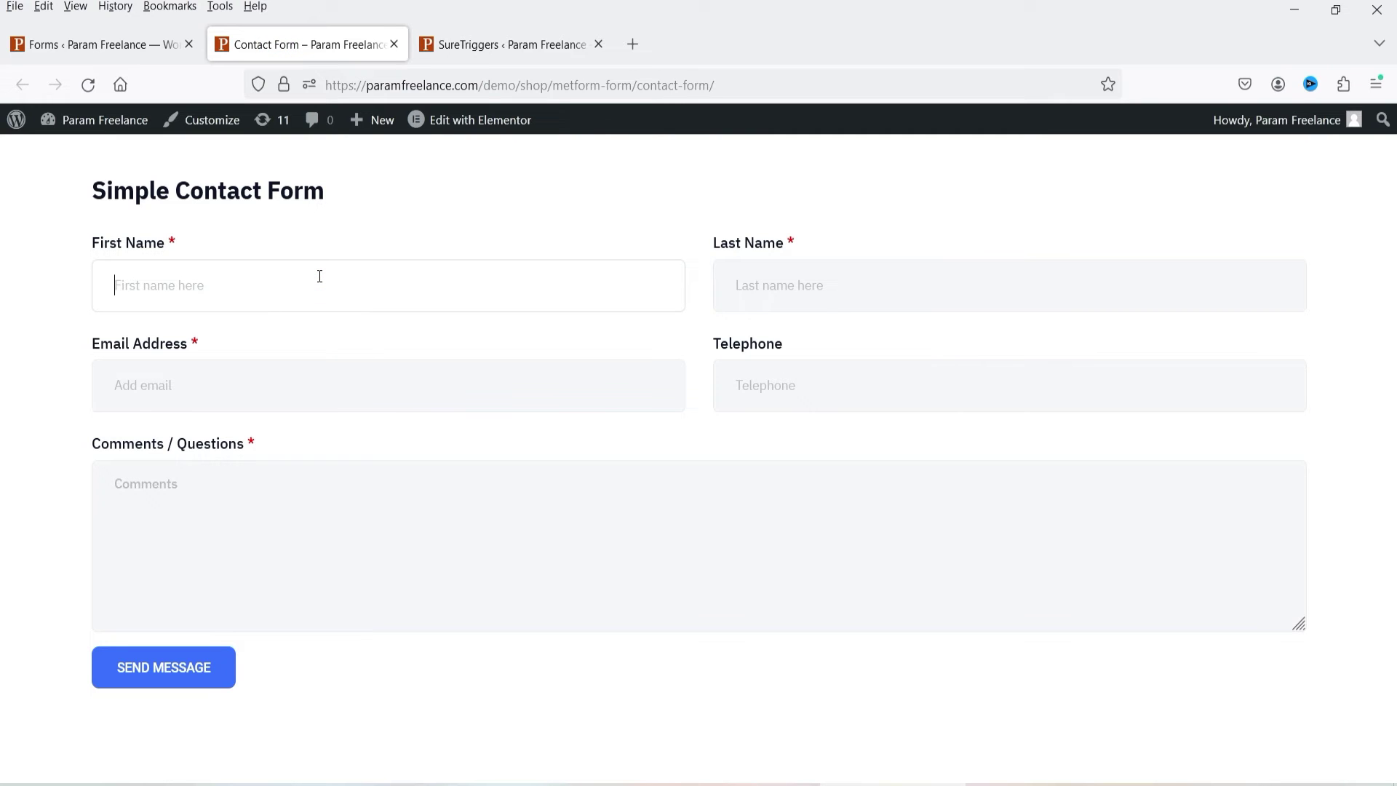
pyautogui.hotkey('ctrl', 'Tab')
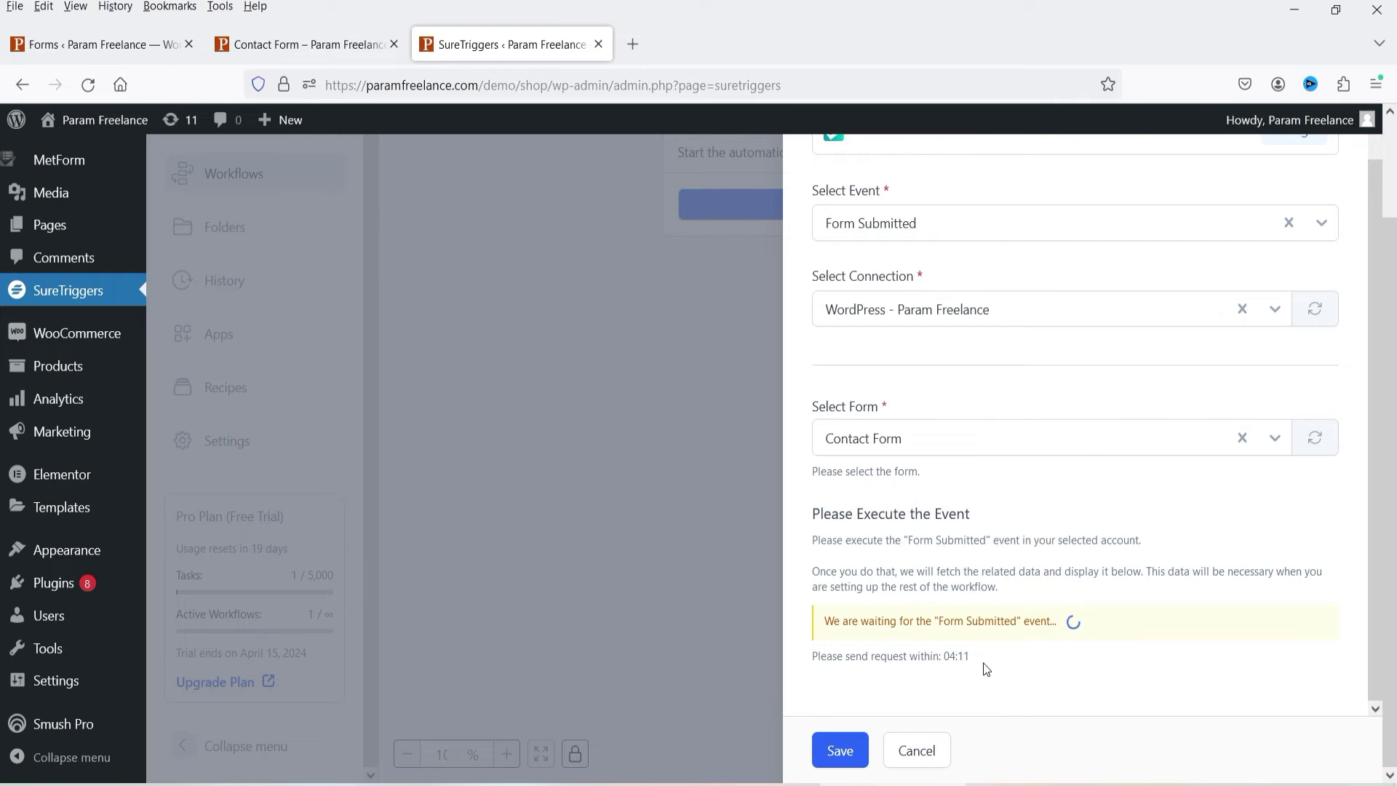
pyautogui.click(289, 44)
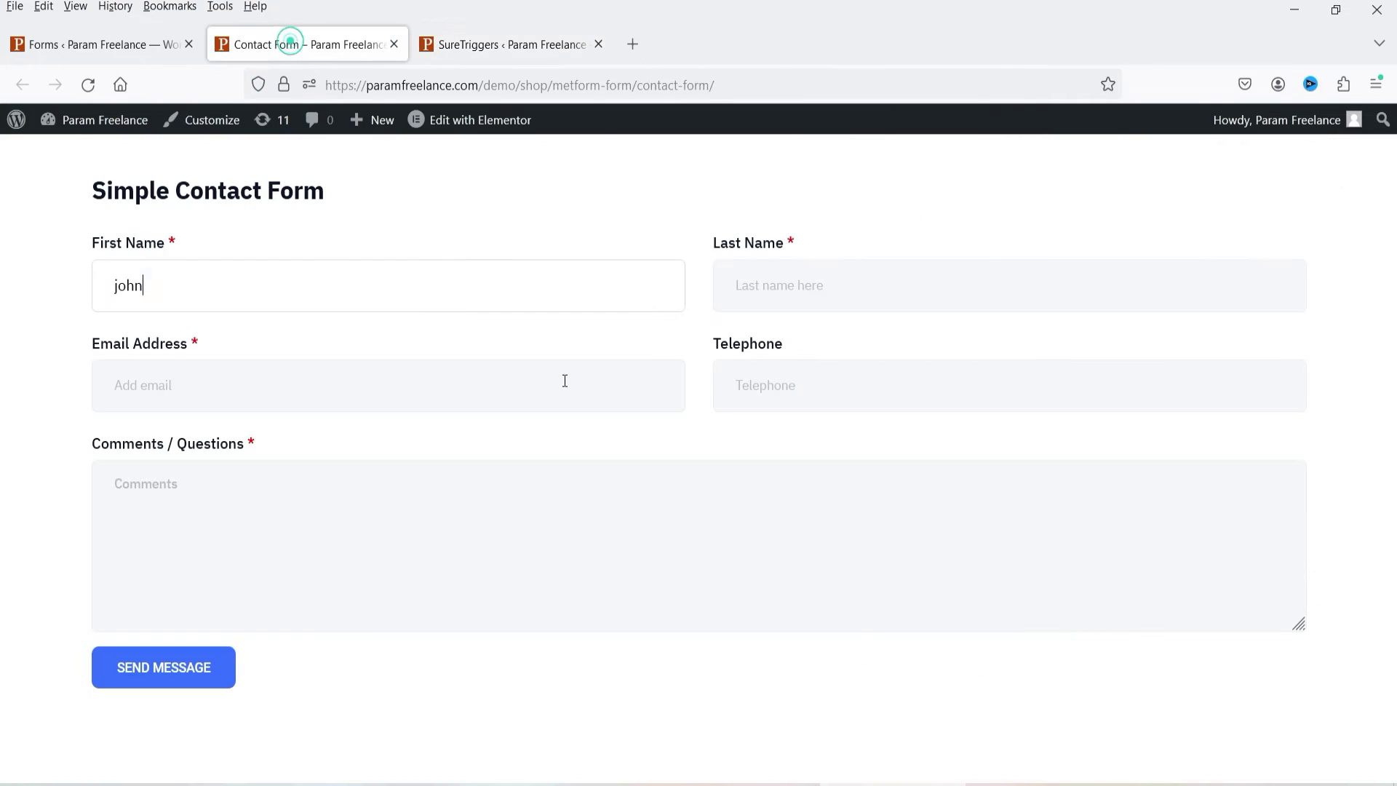
# Step: Fill in last name, email, telephone and the comment 'Testing the form', then send it
pyautogui.click(797, 285)
pyautogui.write('doe')
pyautogui.press('Tab')
pyautogui.write('john@example.com')
pyautogui.press('Tab')
pyautogui.write('222')
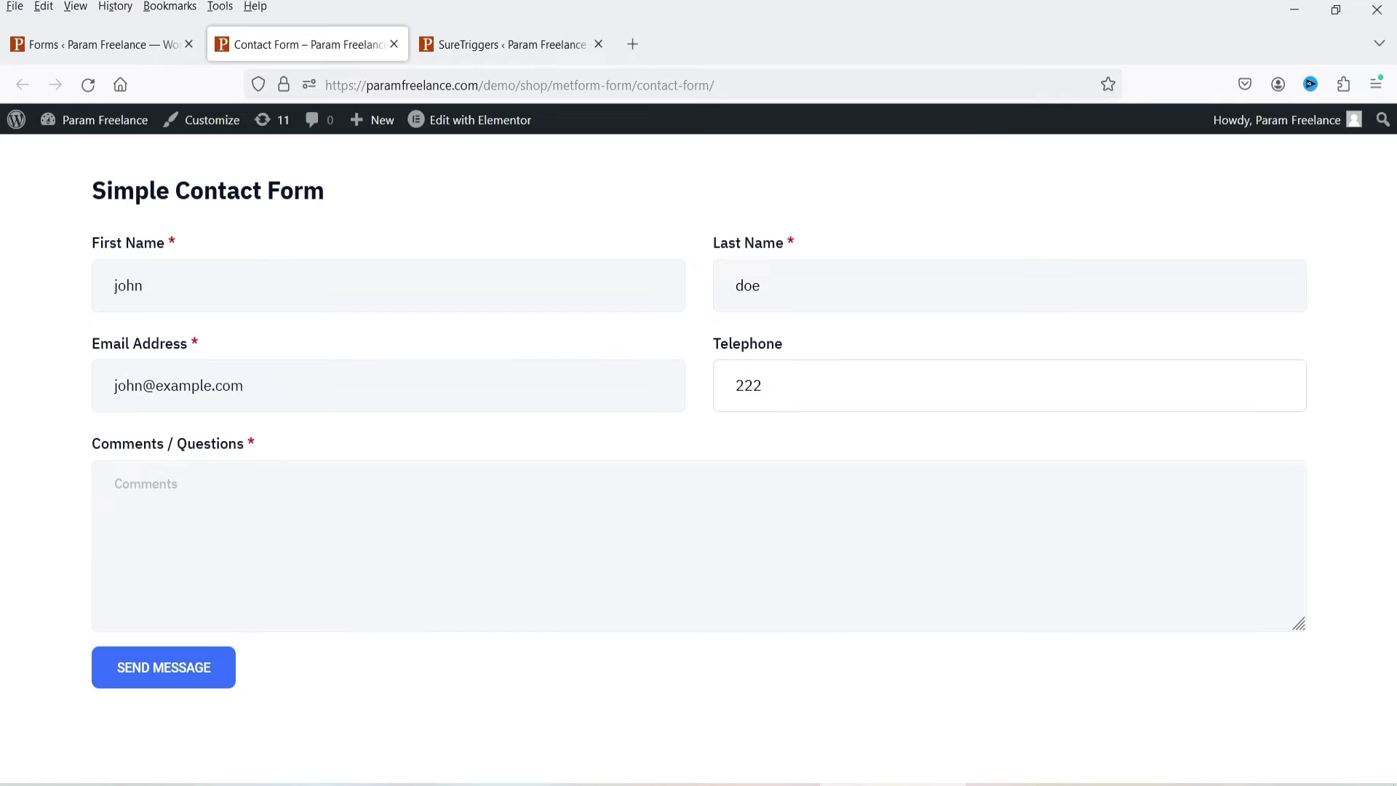
pyautogui.write('2222222')
pyautogui.press('Tab')
pyautogui.write('Testing the form')
pyautogui.click(160, 679)
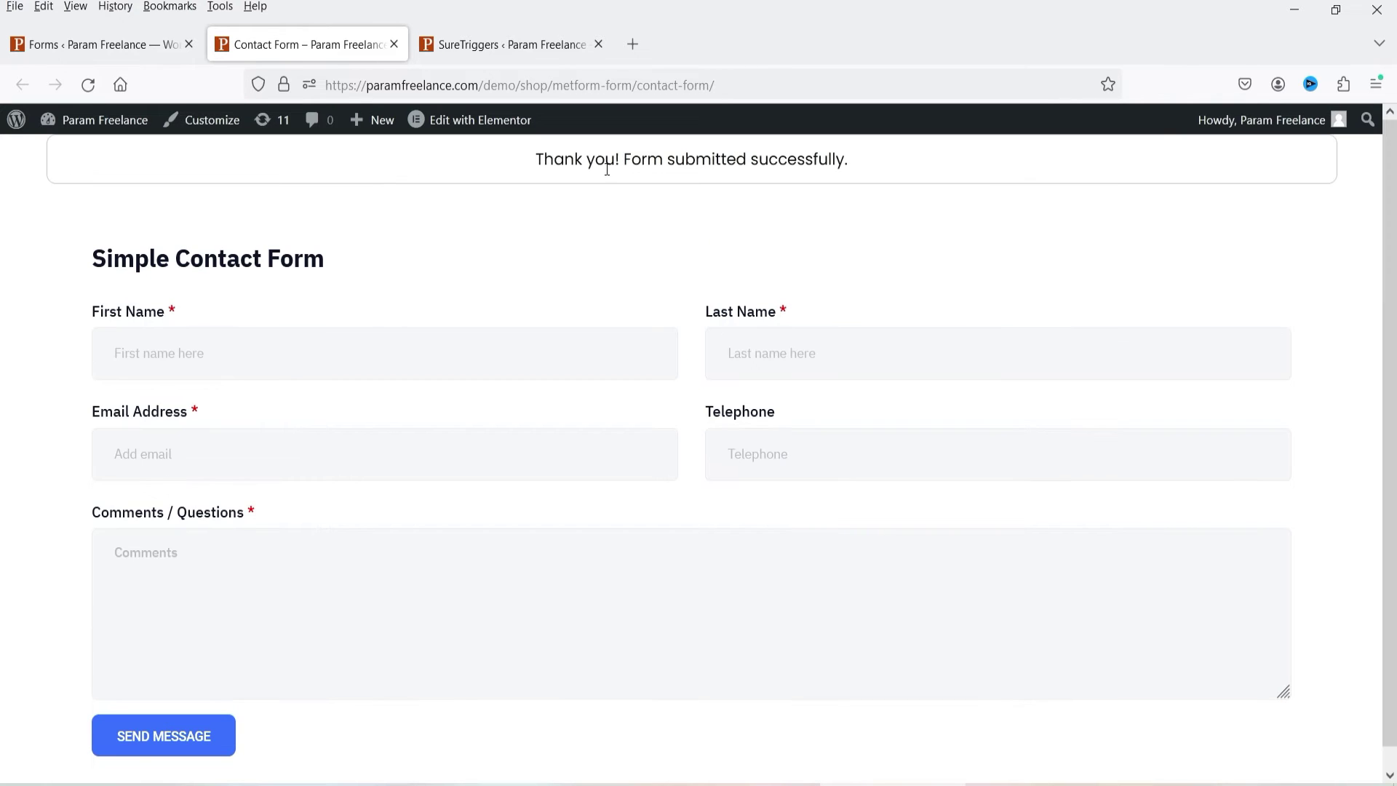
# Step: Review the captured Request 1 fields and save the MetForm Form Submitted trigger
pyautogui.click(513, 44)
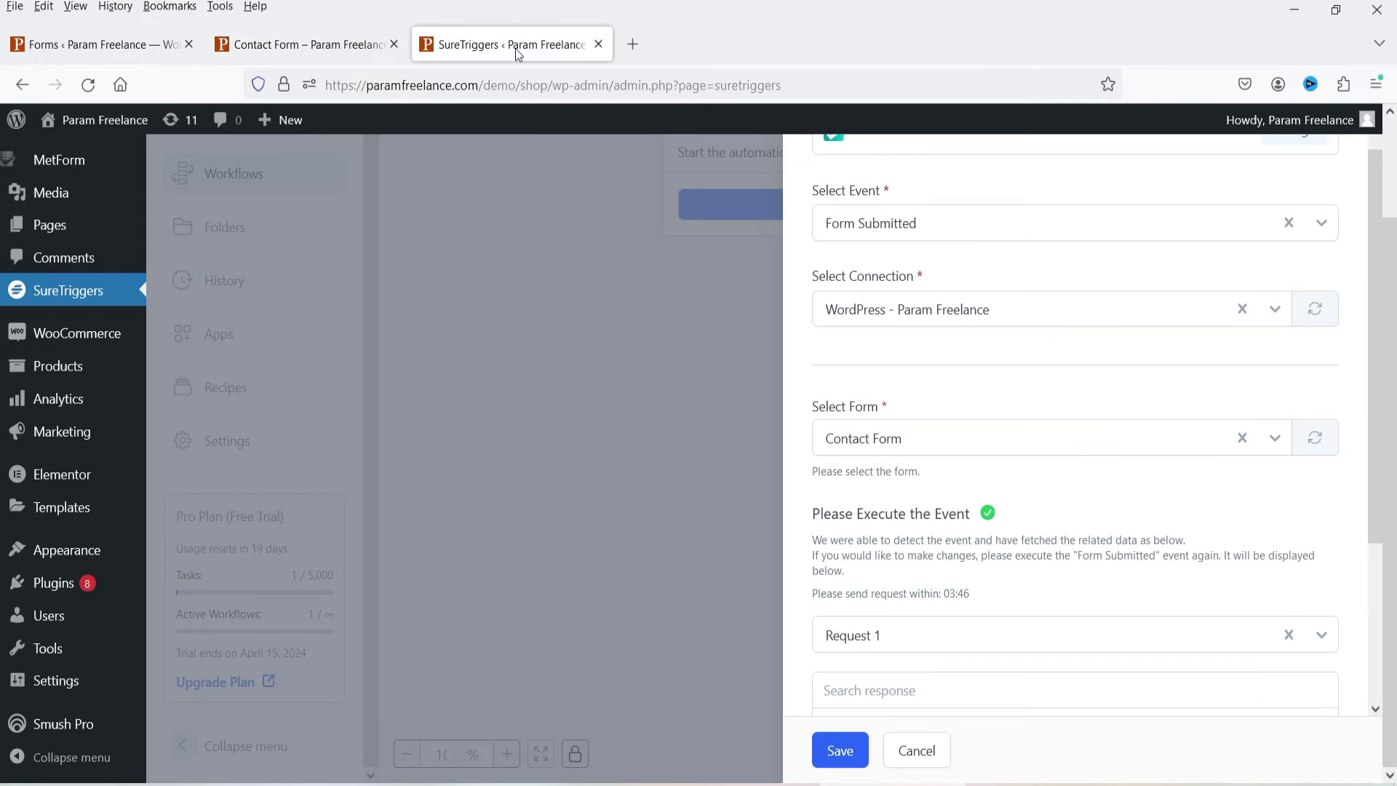
pyautogui.scroll(-3, 1020, 484)
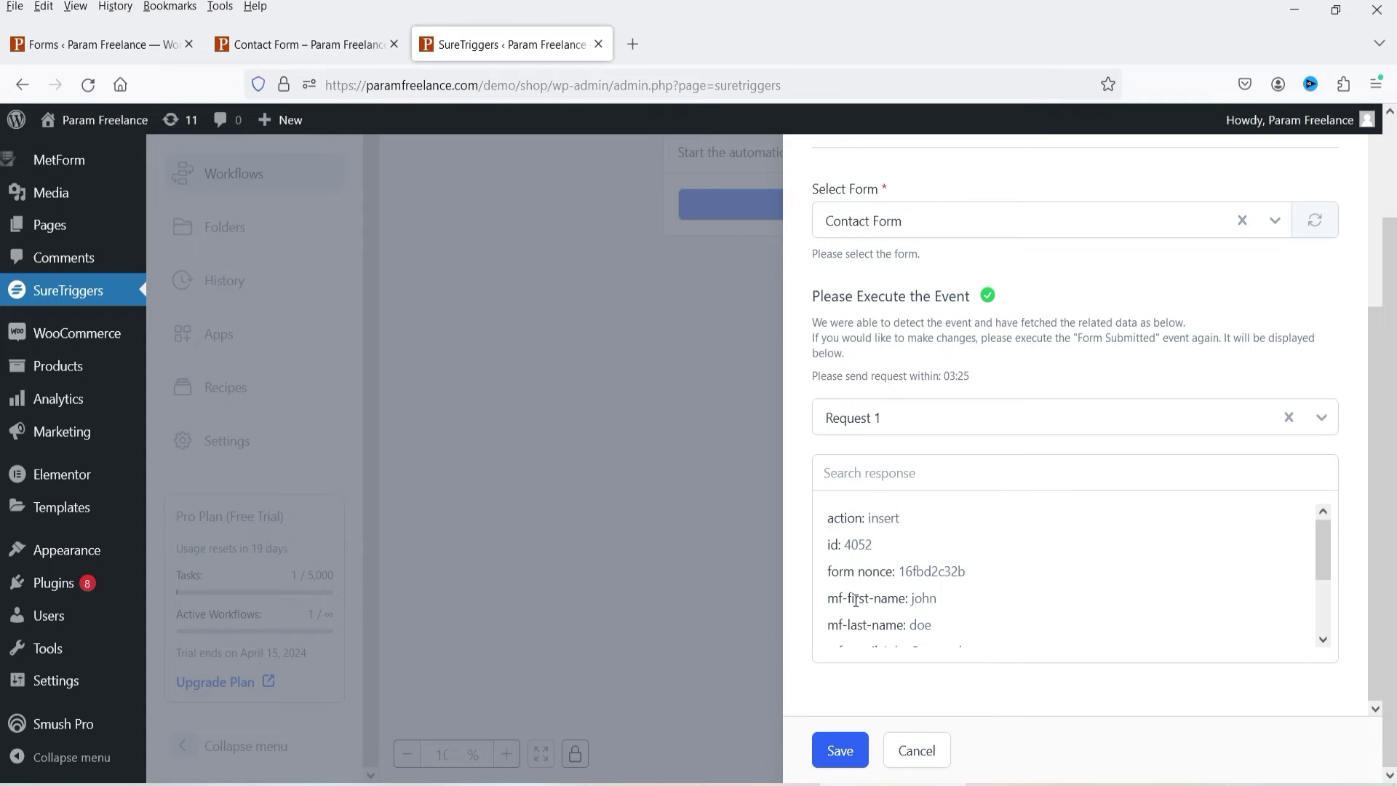
pyautogui.moveTo(1319, 557); pyautogui.dragTo(958, 597)
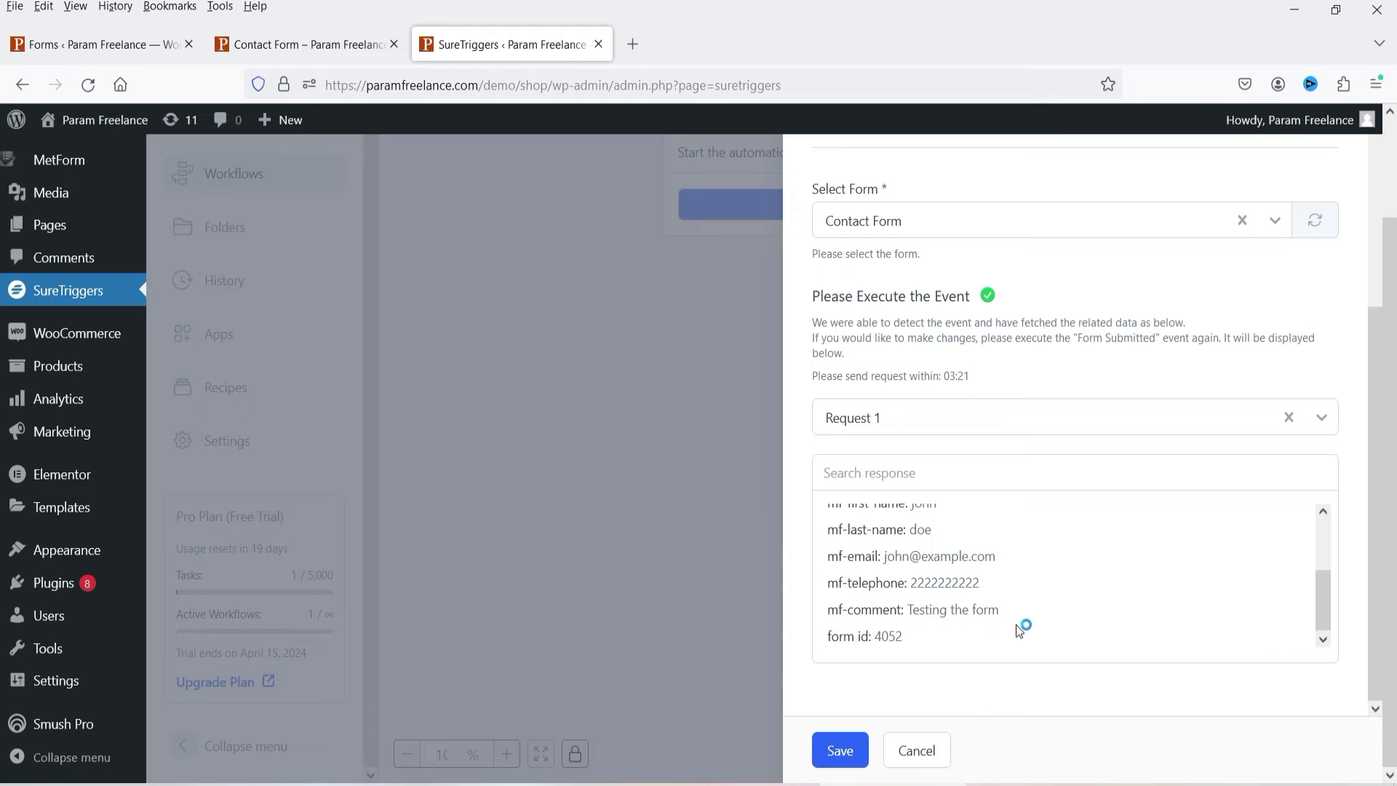
pyautogui.scroll(5, 975, 553)
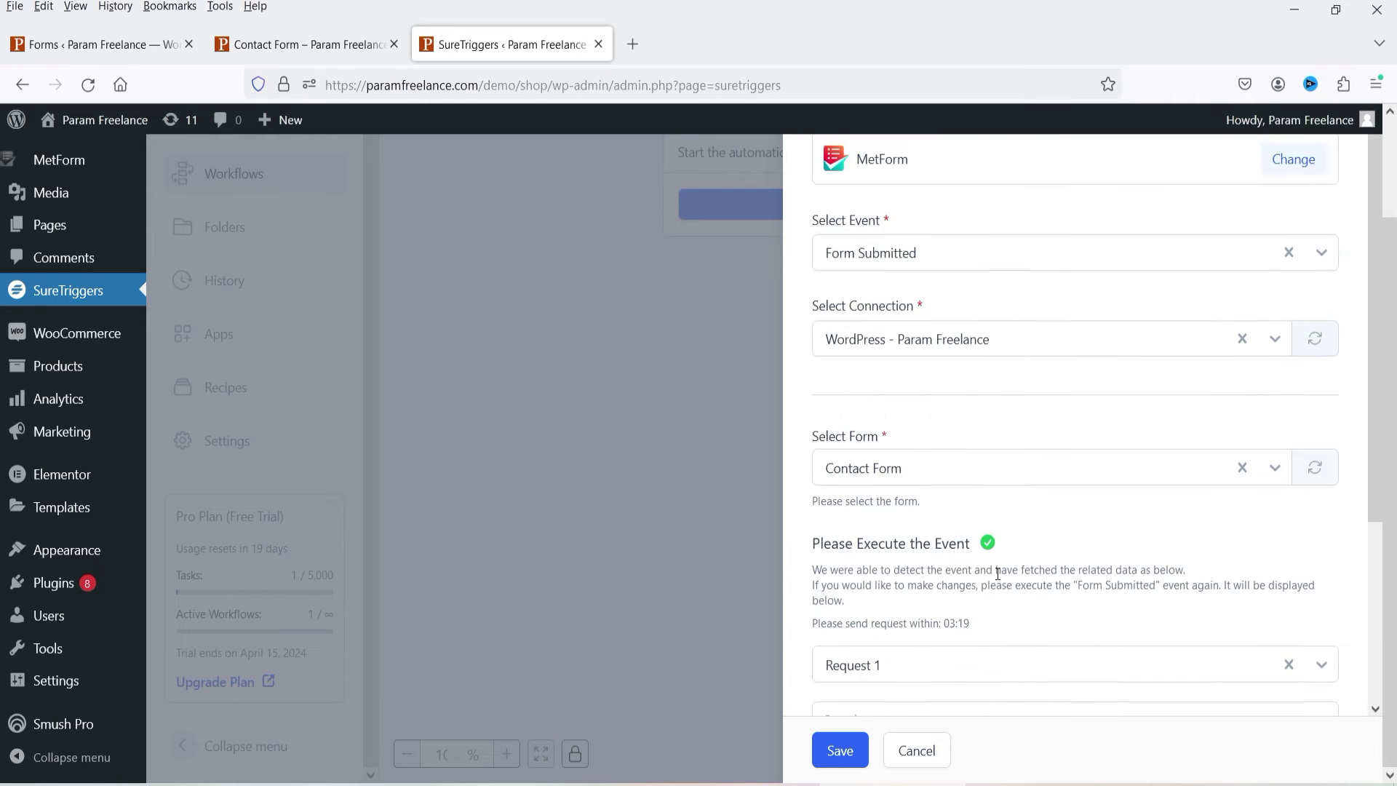
pyautogui.scroll(-4, 1000, 557)
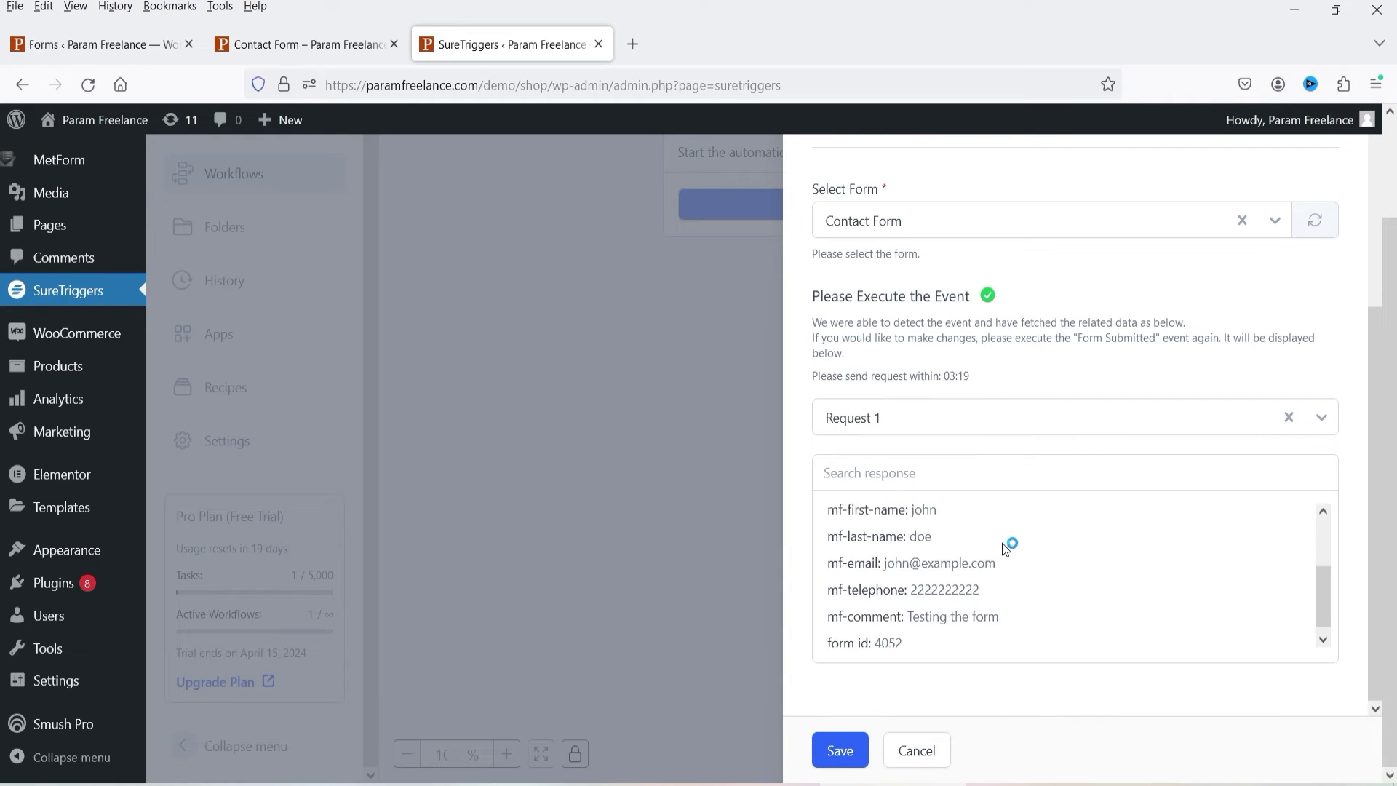
pyautogui.click(837, 750)
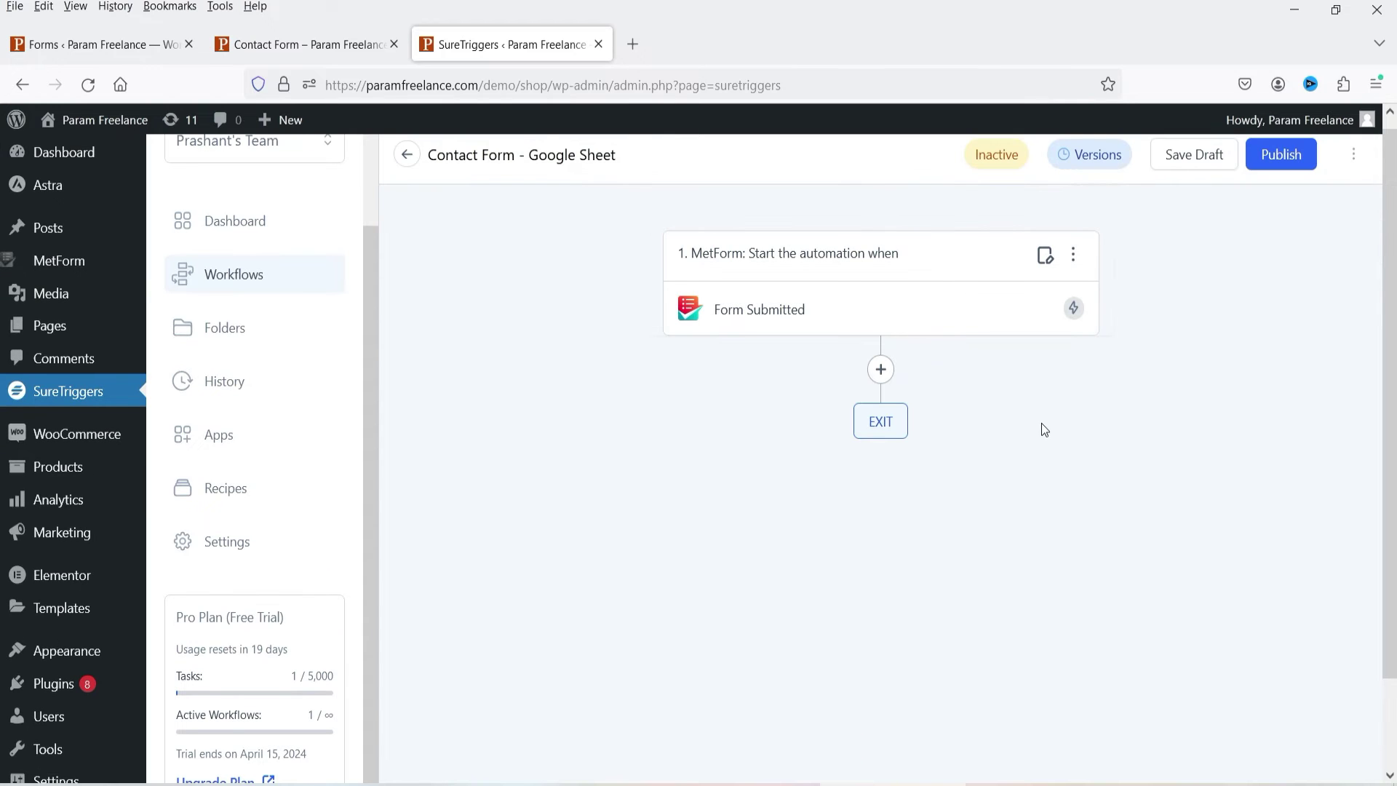
# Step: Add a Delay step after the trigger using the Delay For event
pyautogui.click(883, 374)
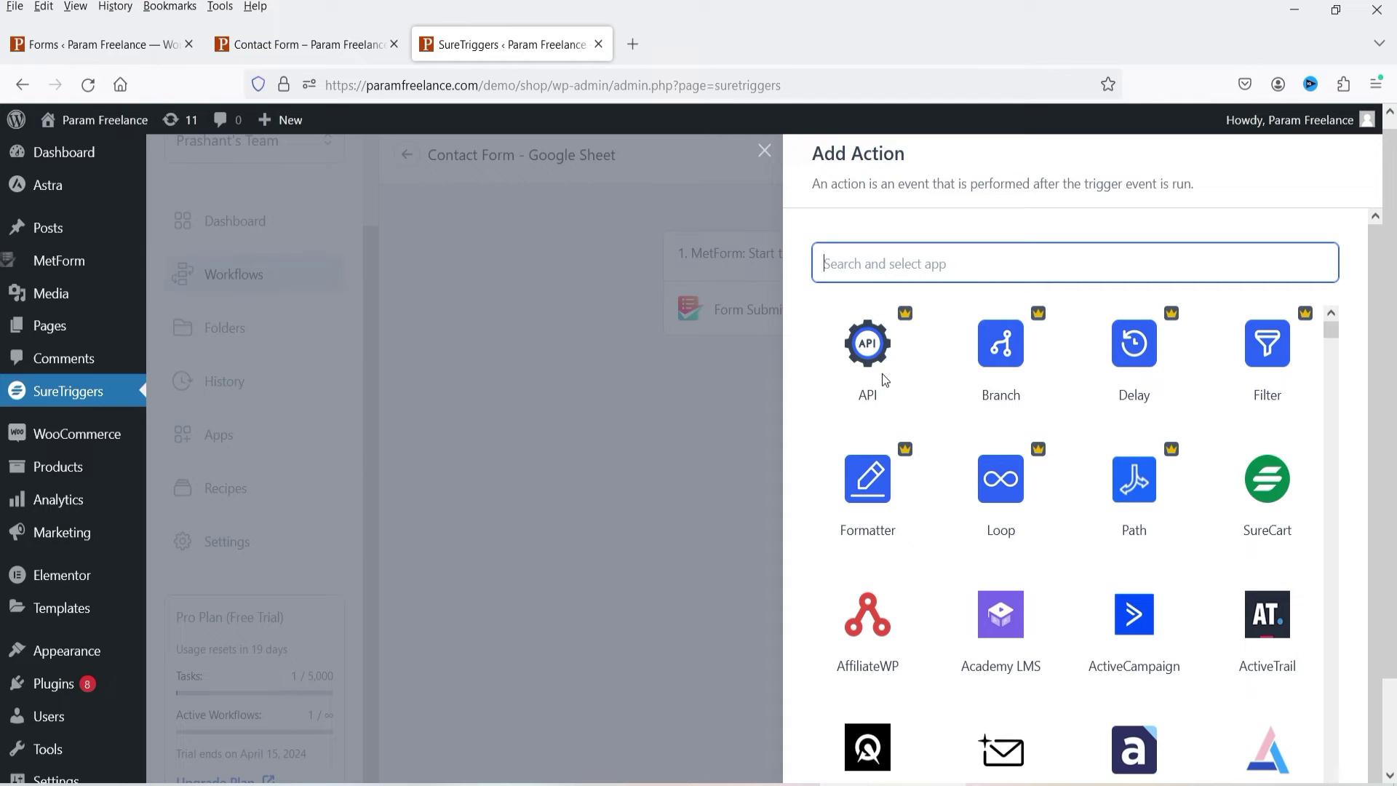
pyautogui.write('delay')
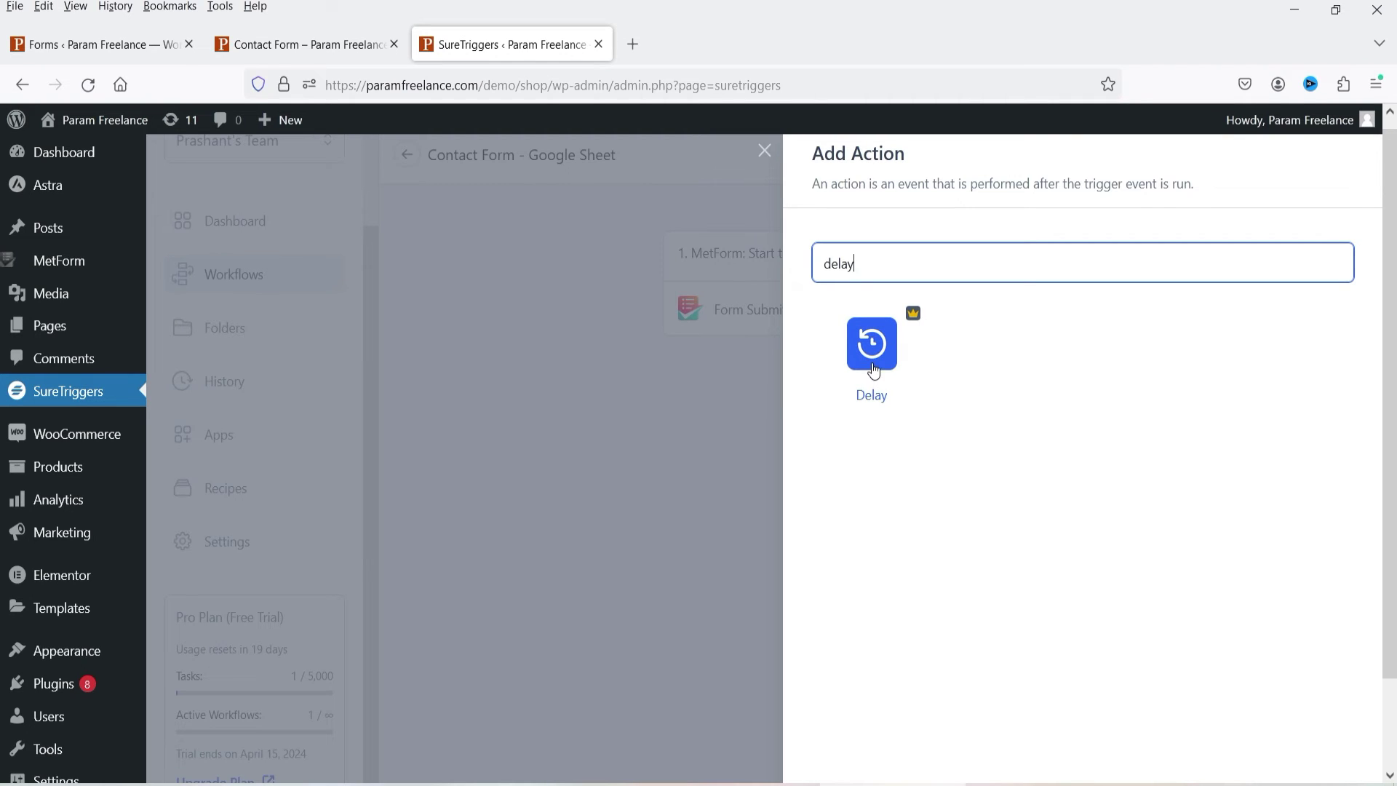
pyautogui.click(872, 361)
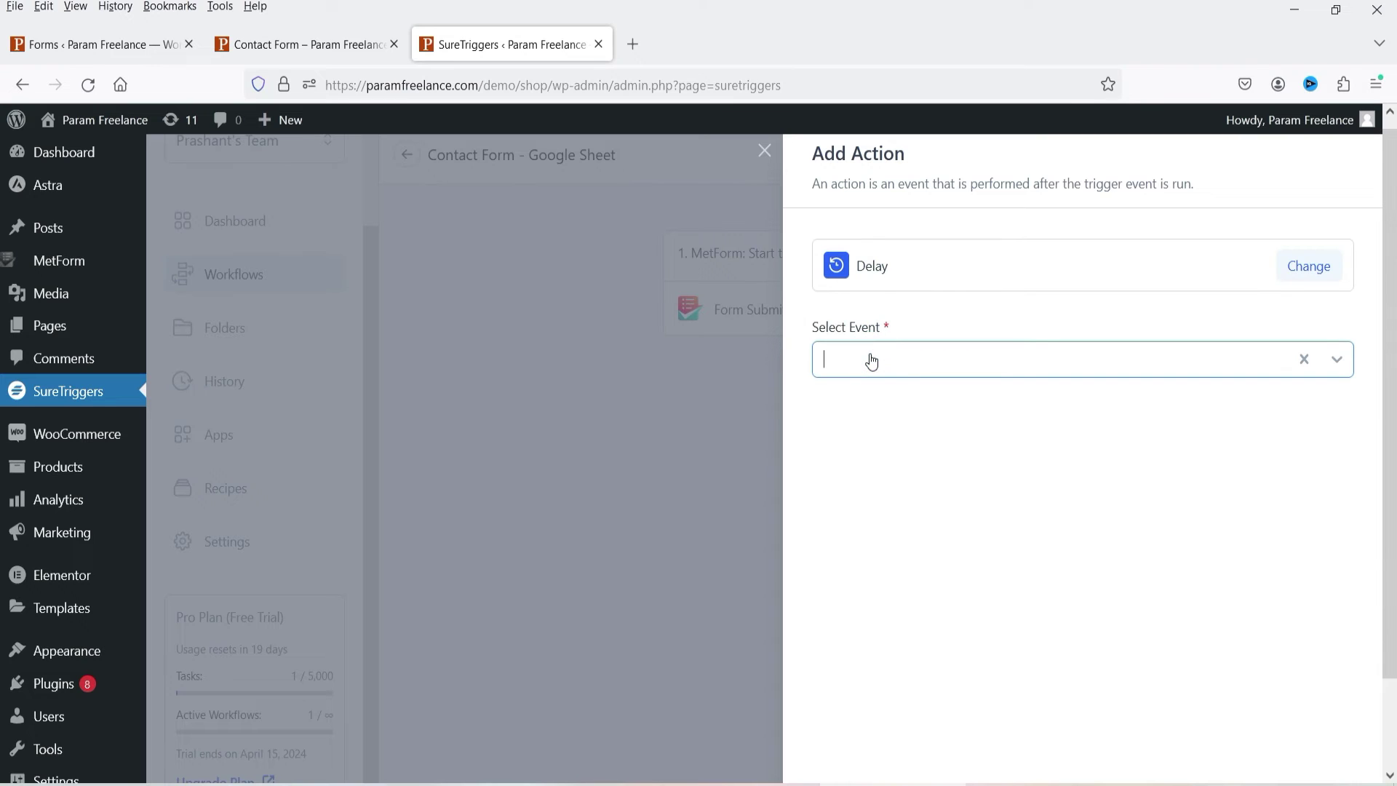
pyautogui.click(882, 364)
pyautogui.click(887, 474)
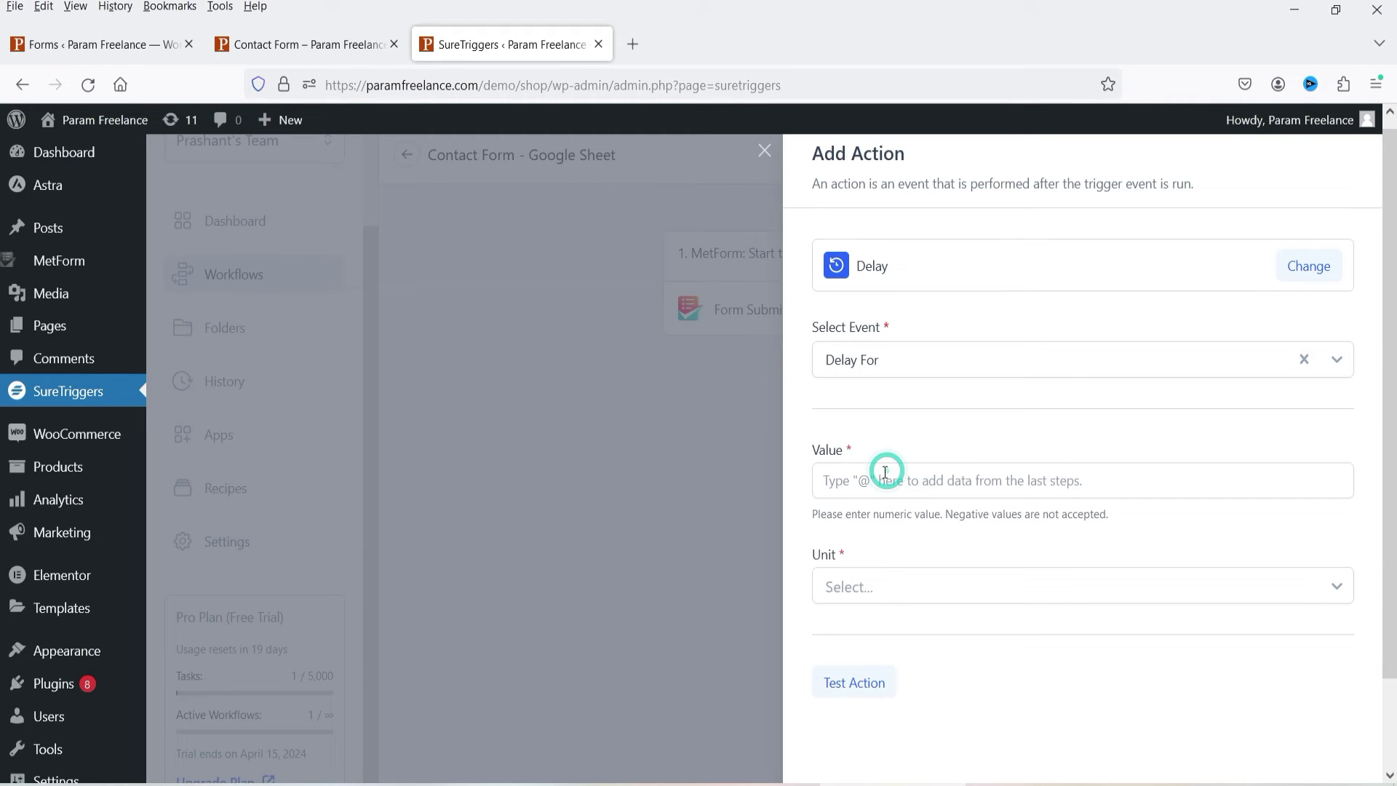
# Step: Set the delay to 5 Second(s), test the action and save the step
pyautogui.click(867, 480)
pyautogui.write('5')
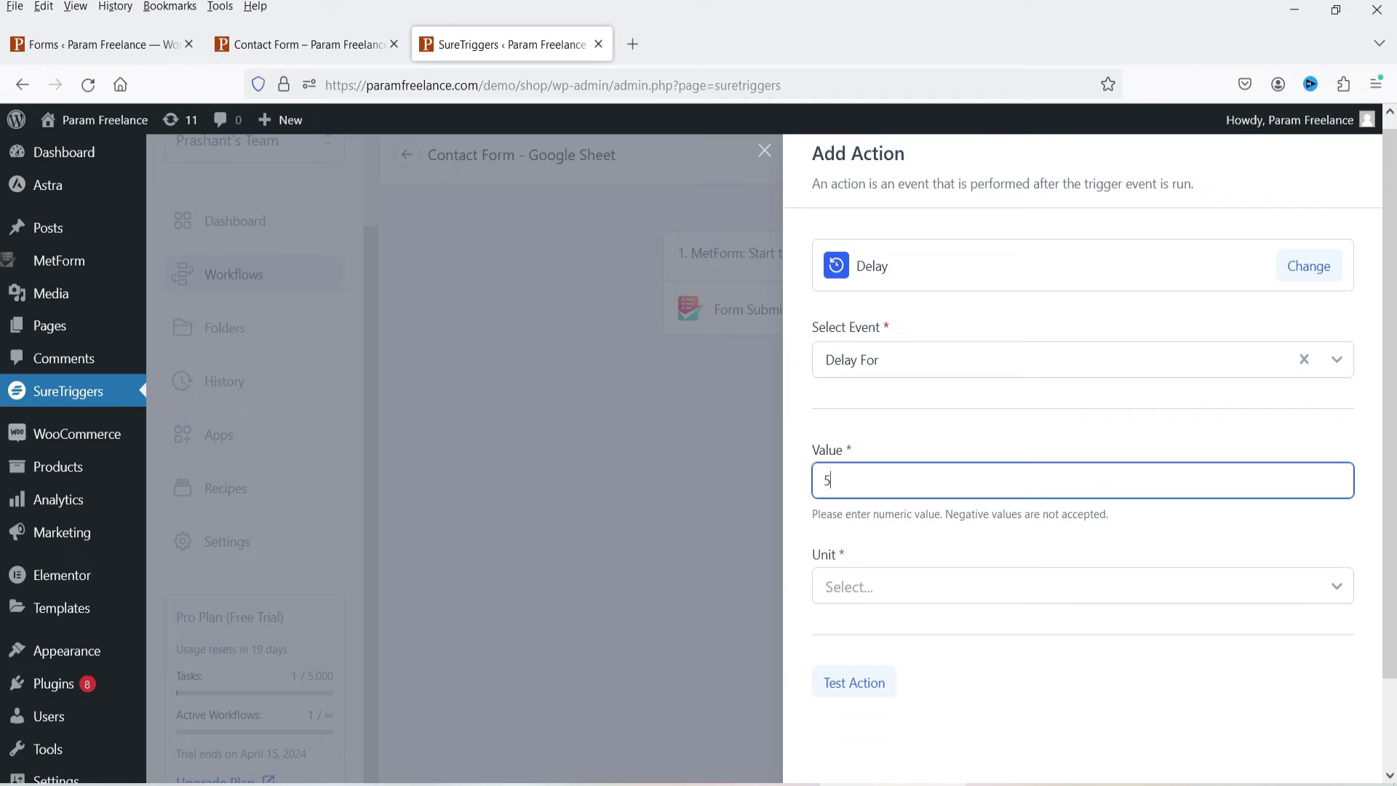
pyautogui.click(899, 583)
pyautogui.click(888, 625)
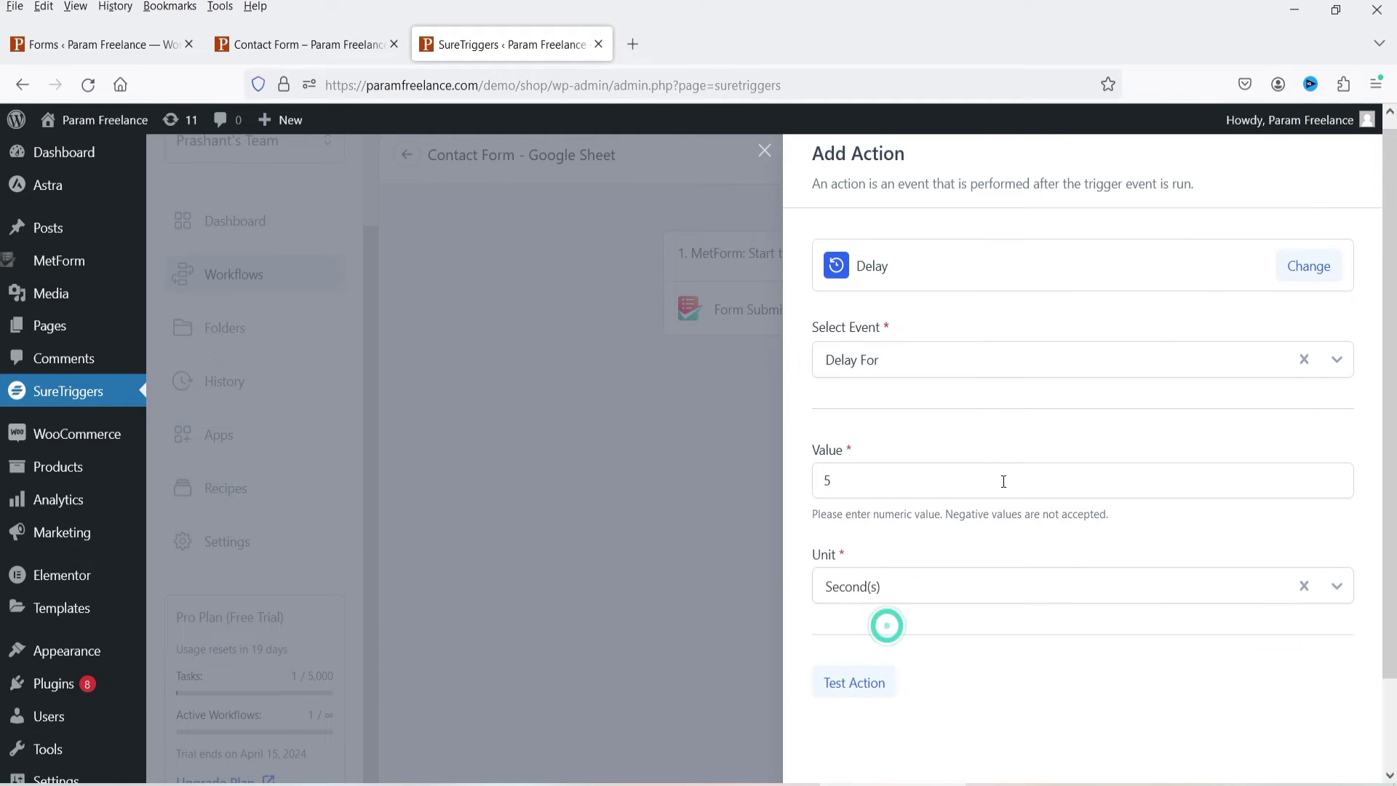
pyautogui.scroll(-2, 1004, 481)
pyautogui.click(871, 584)
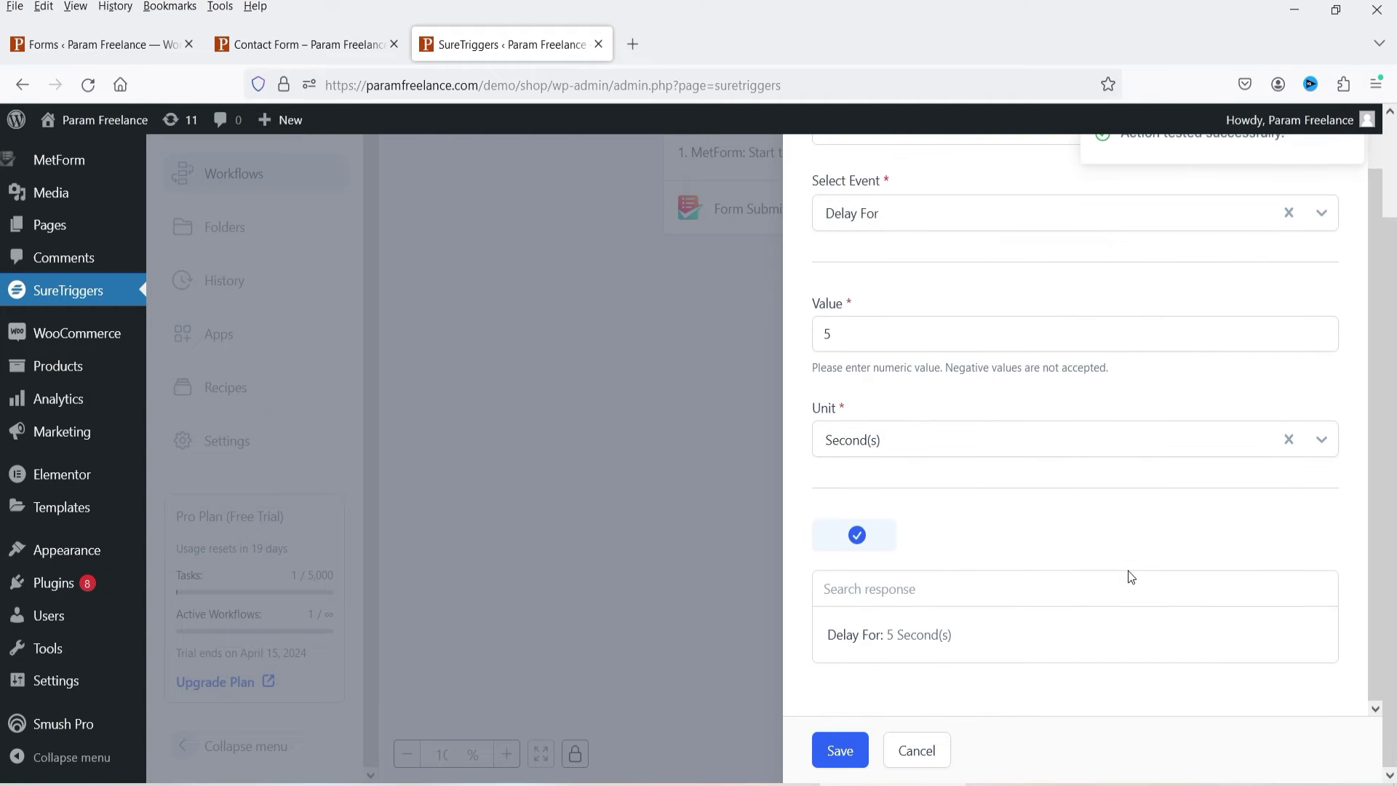
pyautogui.click(843, 756)
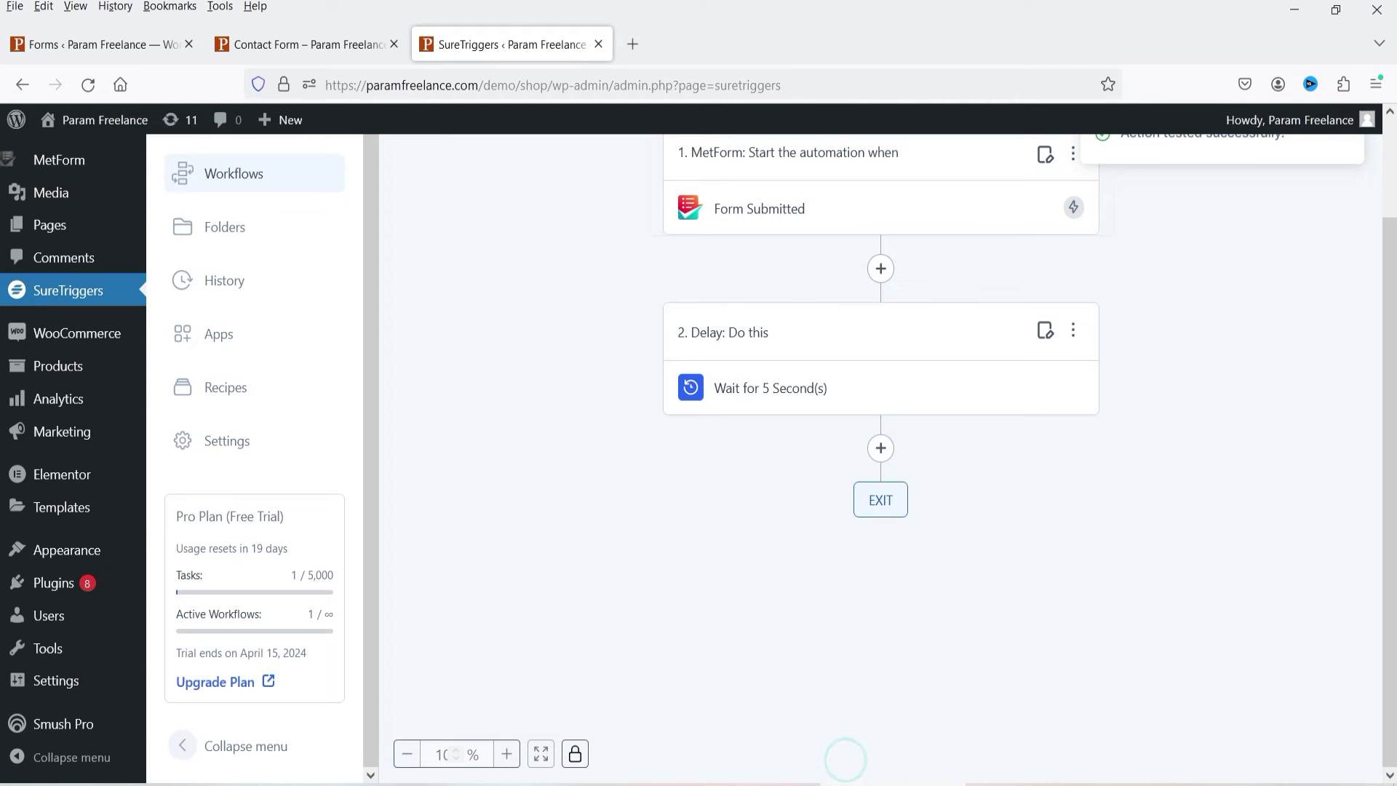
pyautogui.click(883, 448)
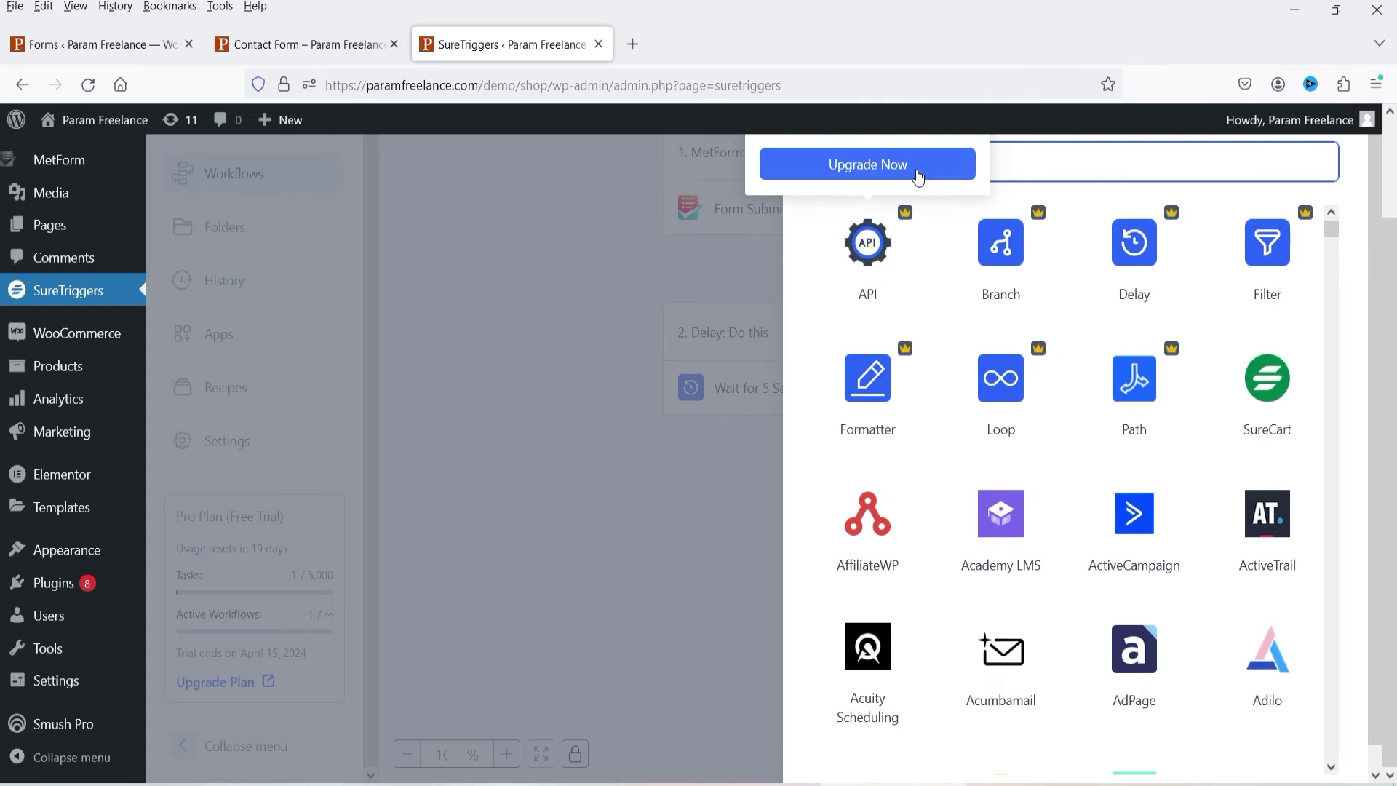
# Step: Add a Google Sheets Add New Row action and begin creating a new account connection
pyautogui.click(1147, 171)
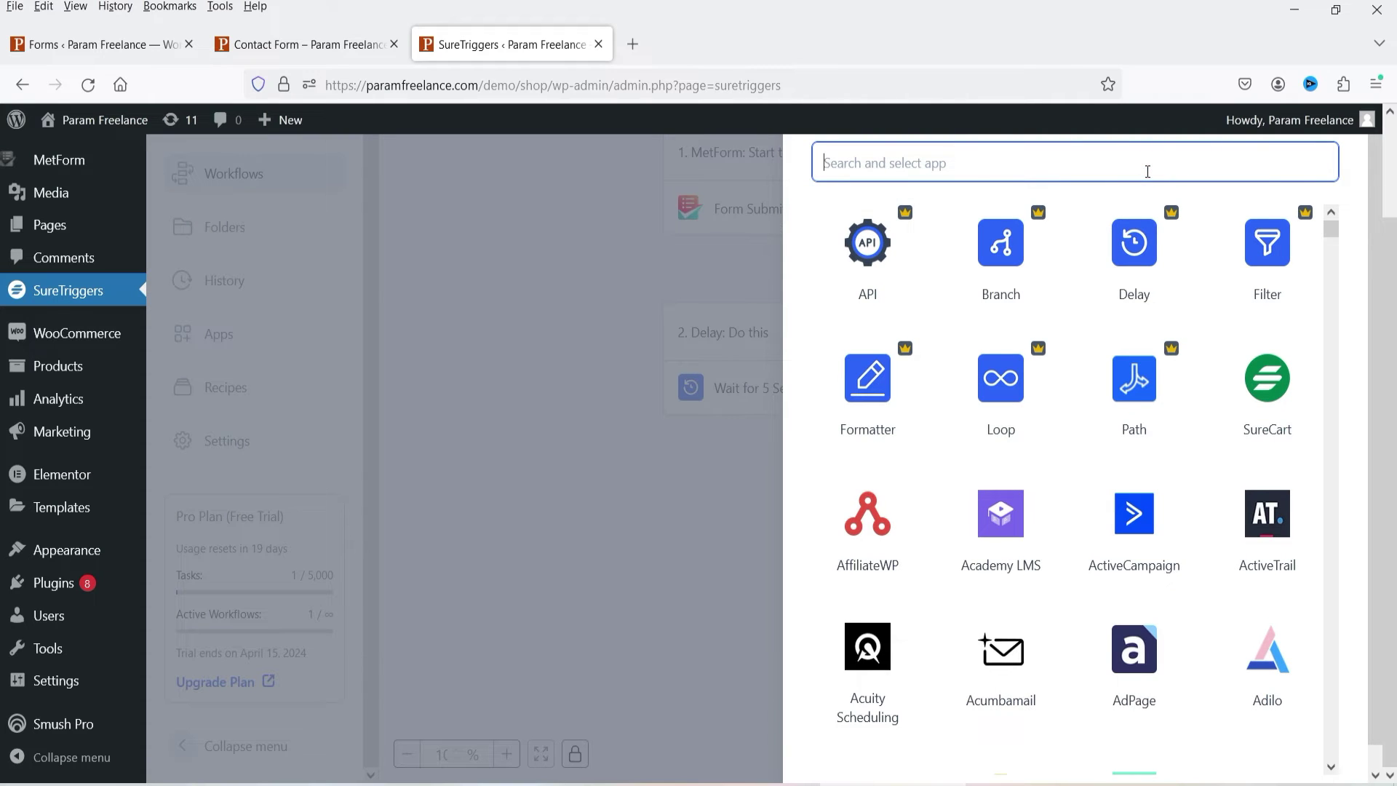
pyautogui.write('sheet')
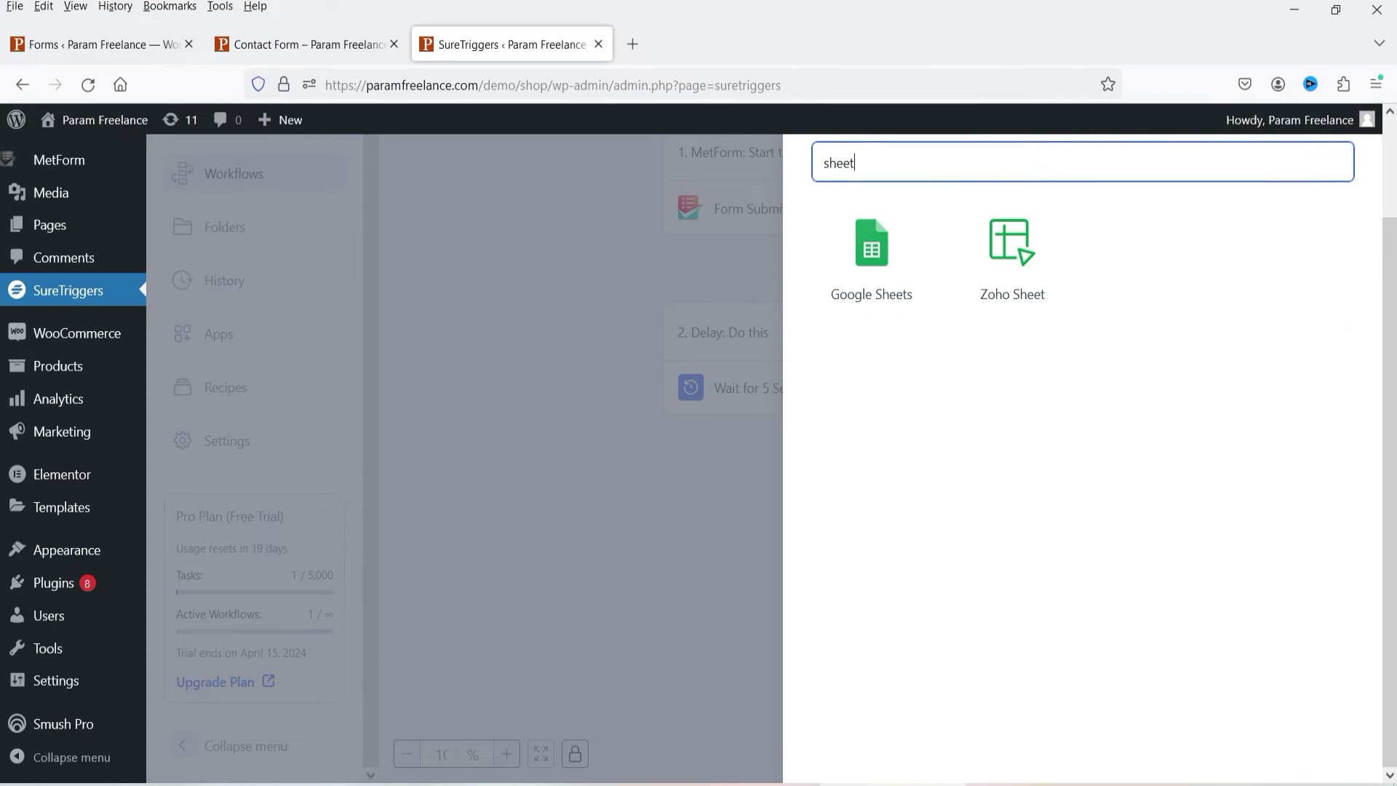
pyautogui.click(868, 261)
pyautogui.click(881, 312)
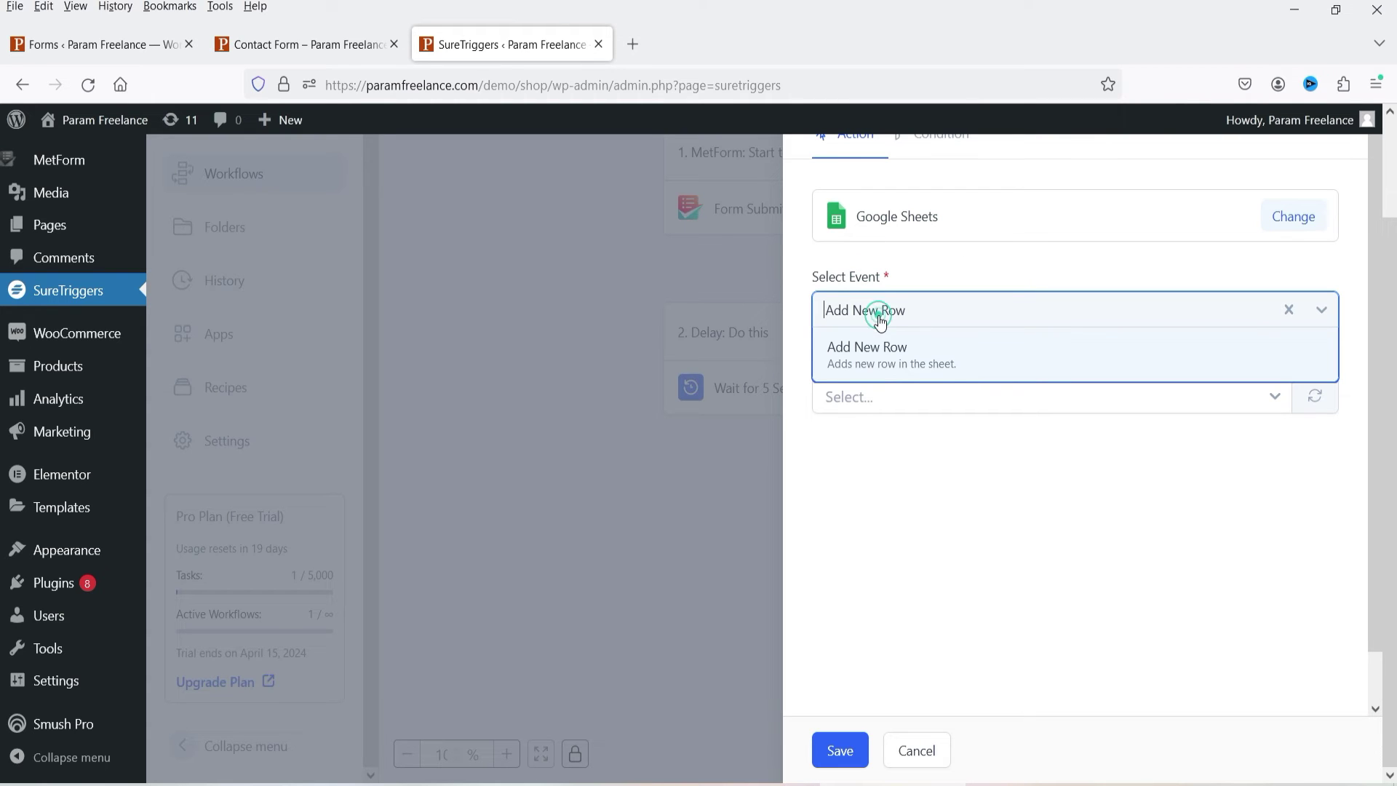
pyautogui.click(889, 363)
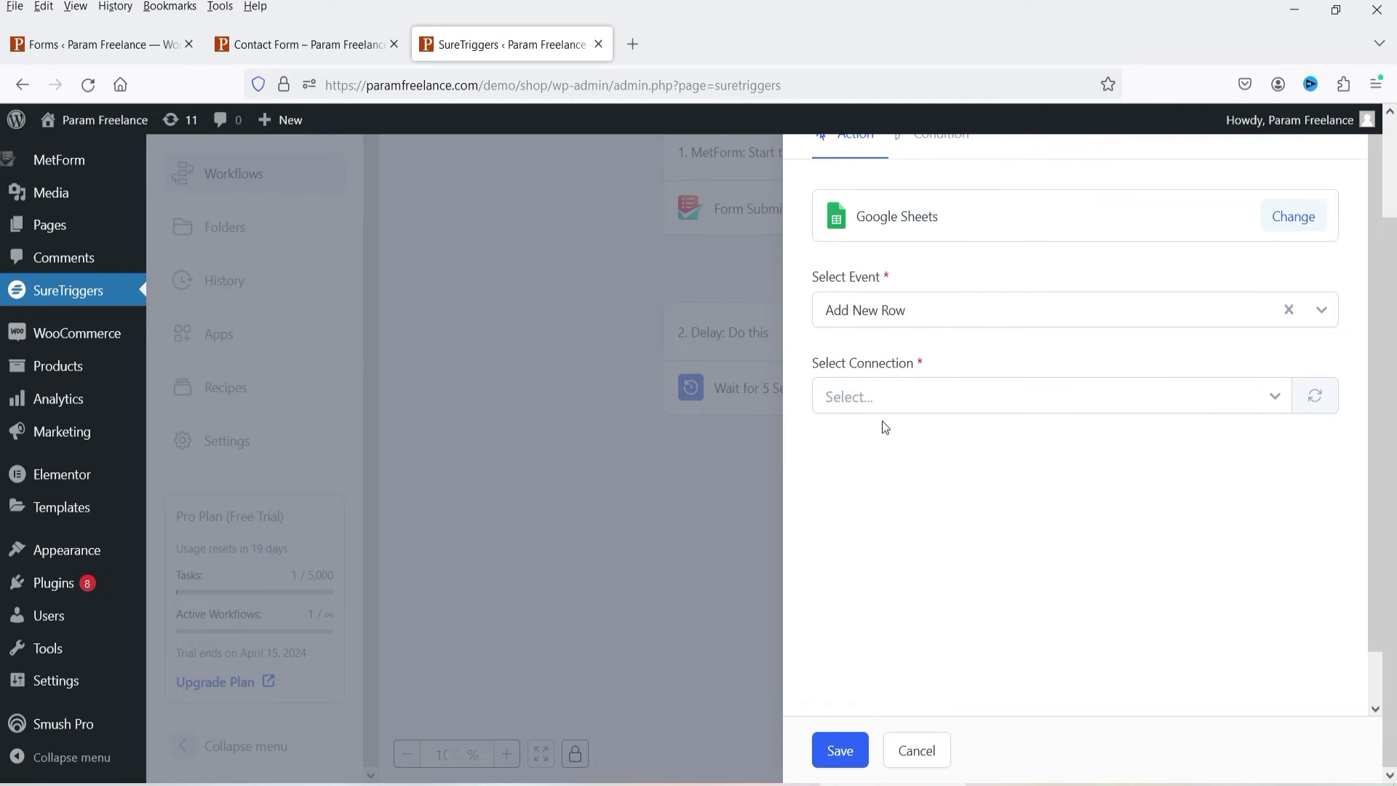
pyautogui.click(910, 398)
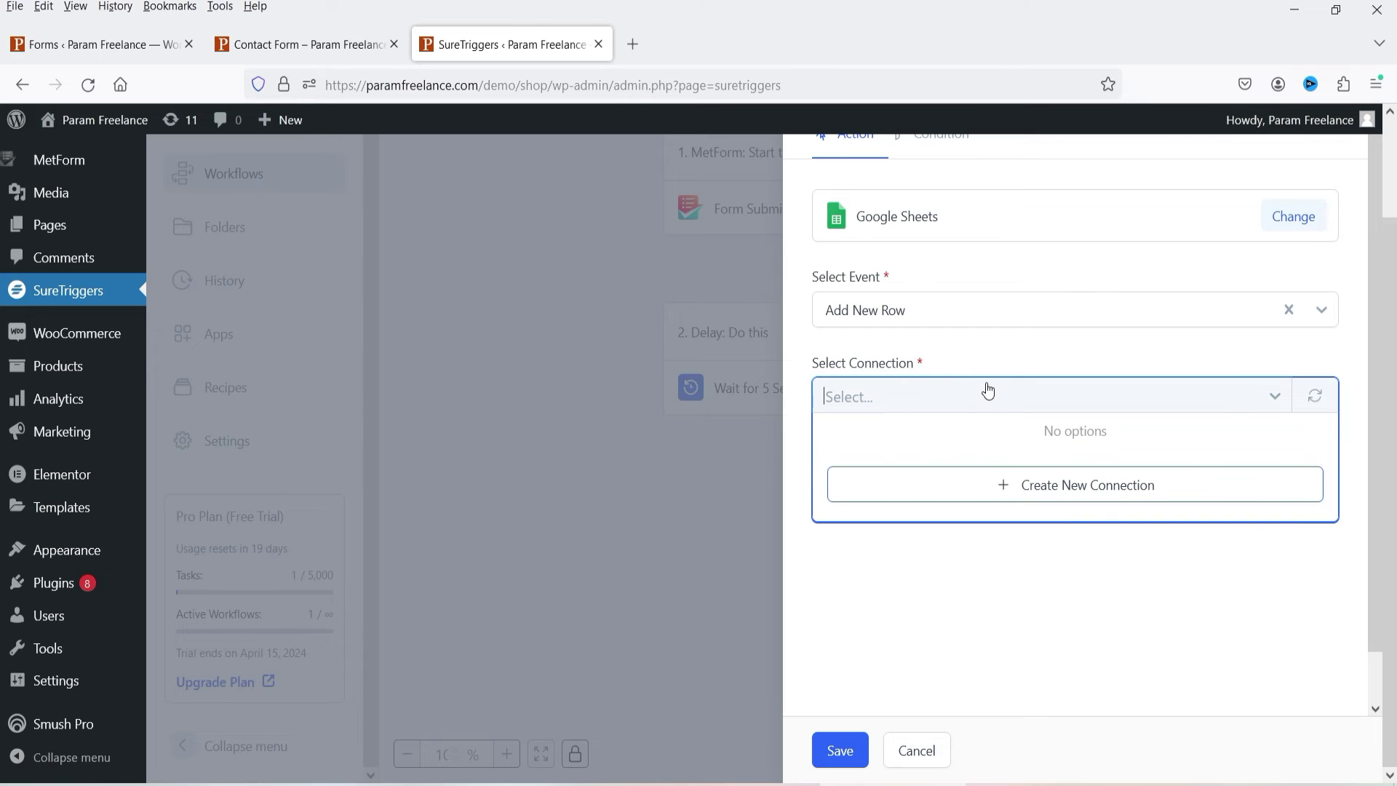
pyautogui.click(1117, 498)
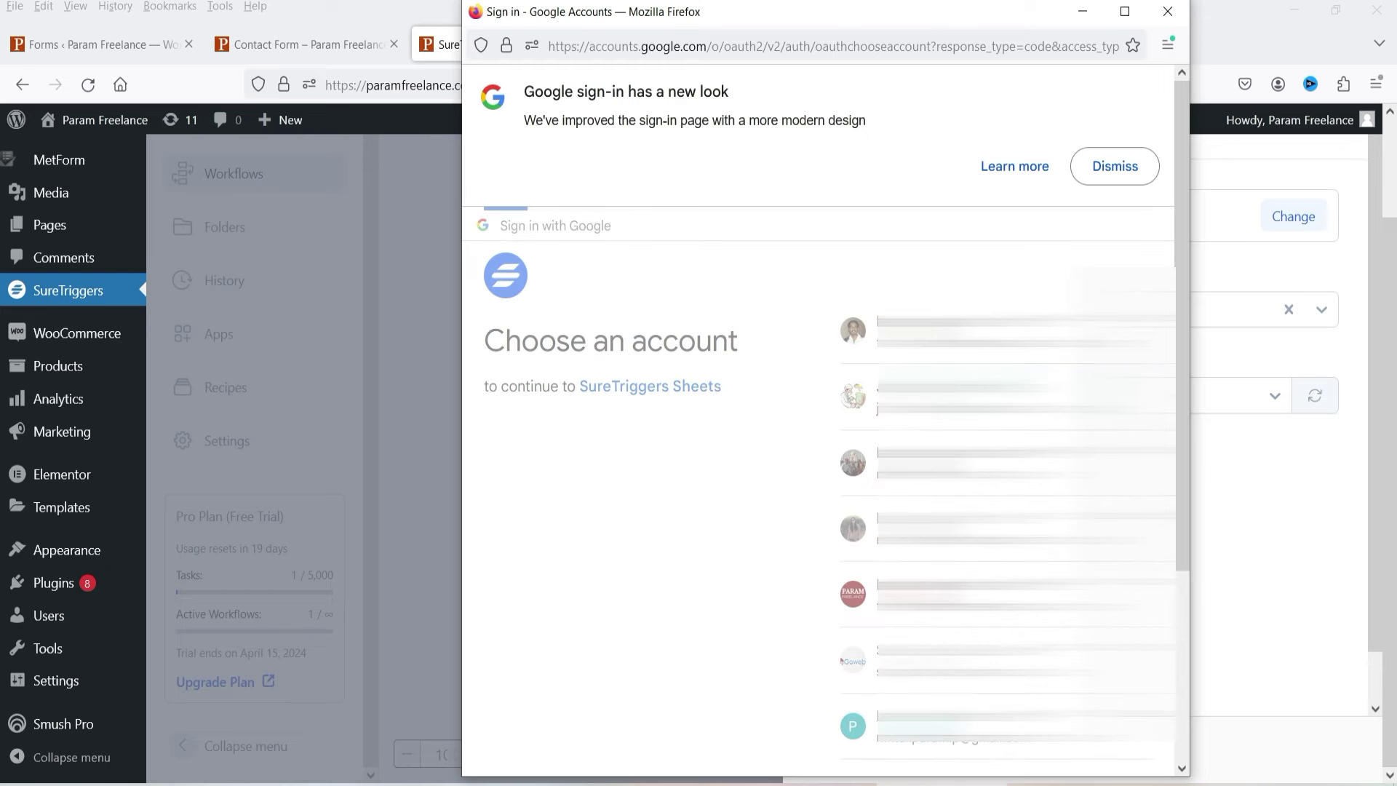
# Step: Authorise SureTriggers Sheets for the Google account with all permissions, then reopen the connection list
pyautogui.click(929, 387)
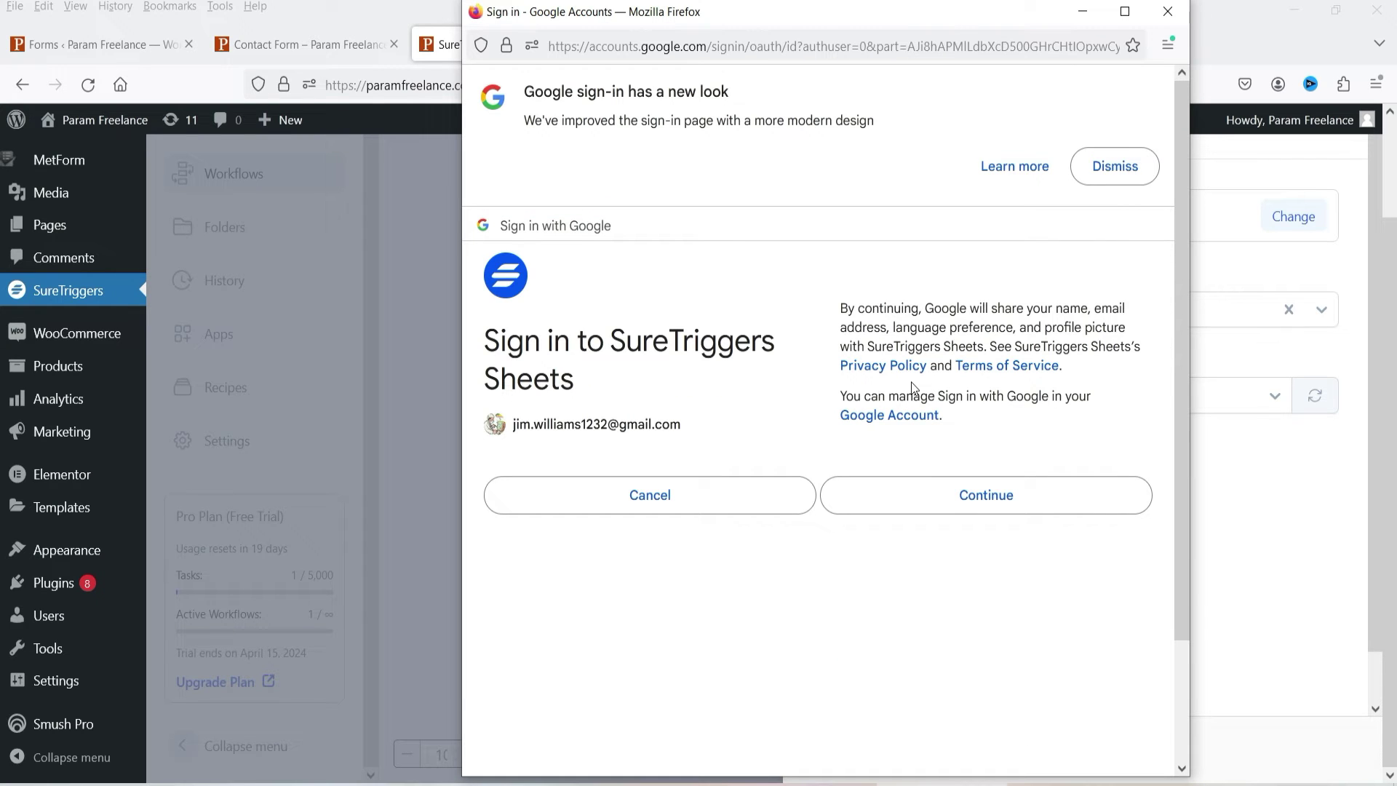
pyautogui.click(1005, 495)
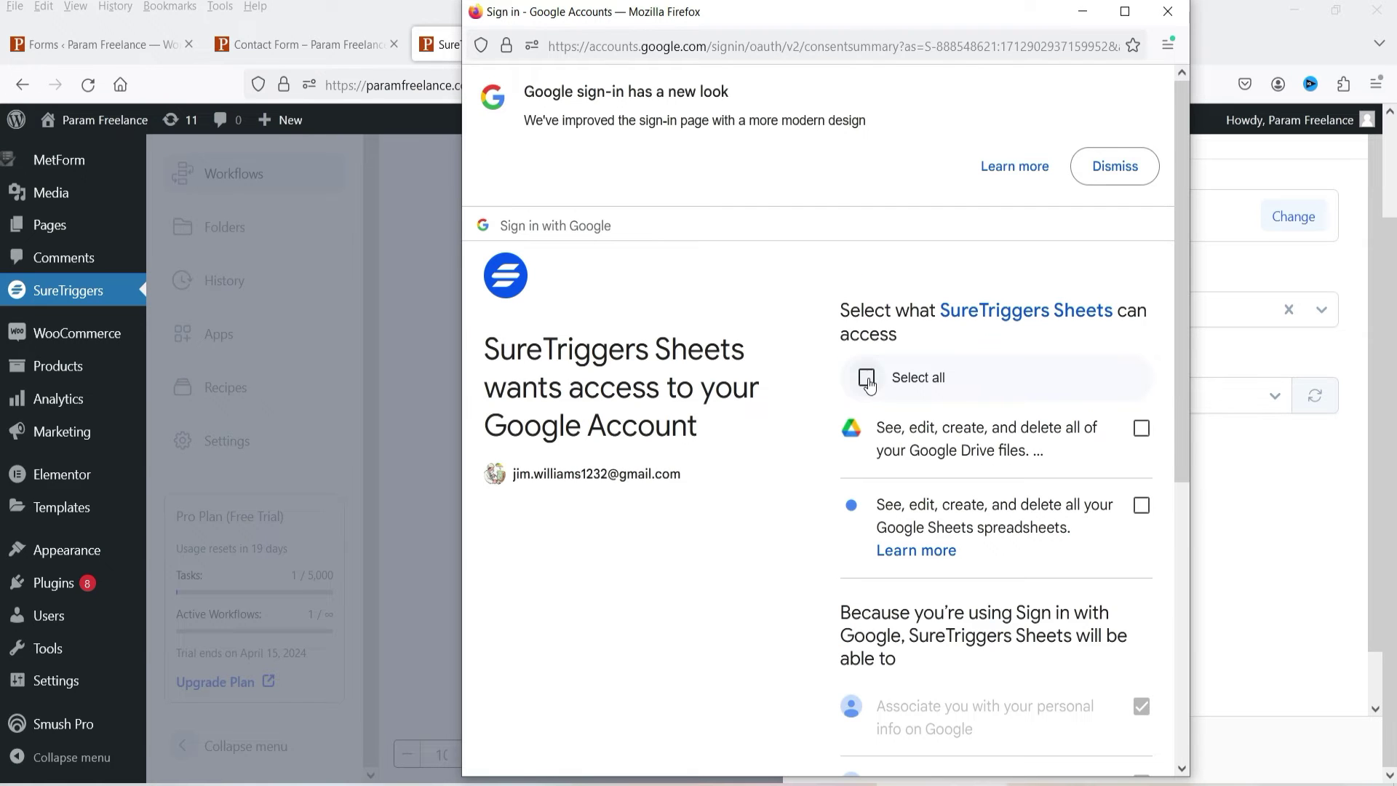
pyautogui.click(866, 377)
pyautogui.scroll(-5, 982, 411)
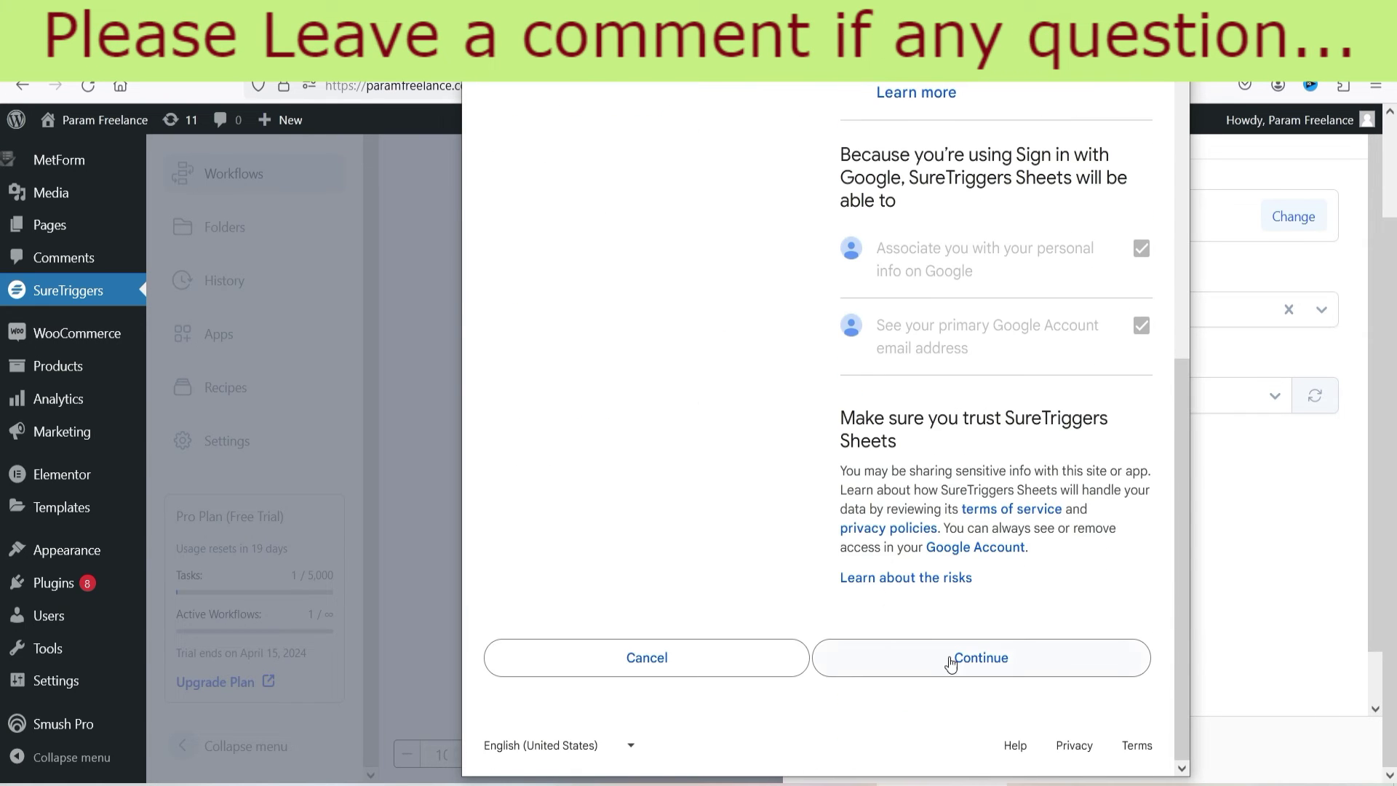
pyautogui.click(976, 655)
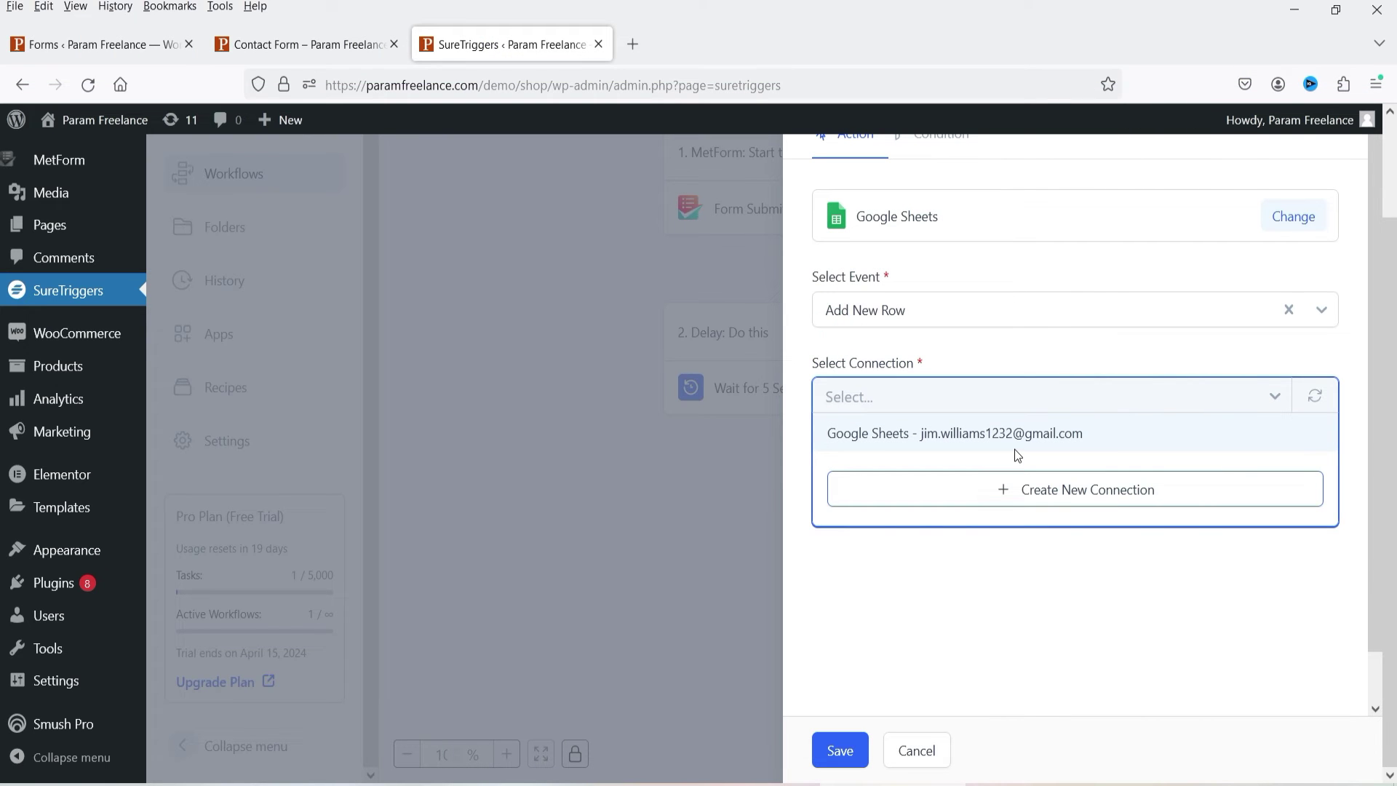
pyautogui.click(1082, 591)
pyautogui.click(976, 403)
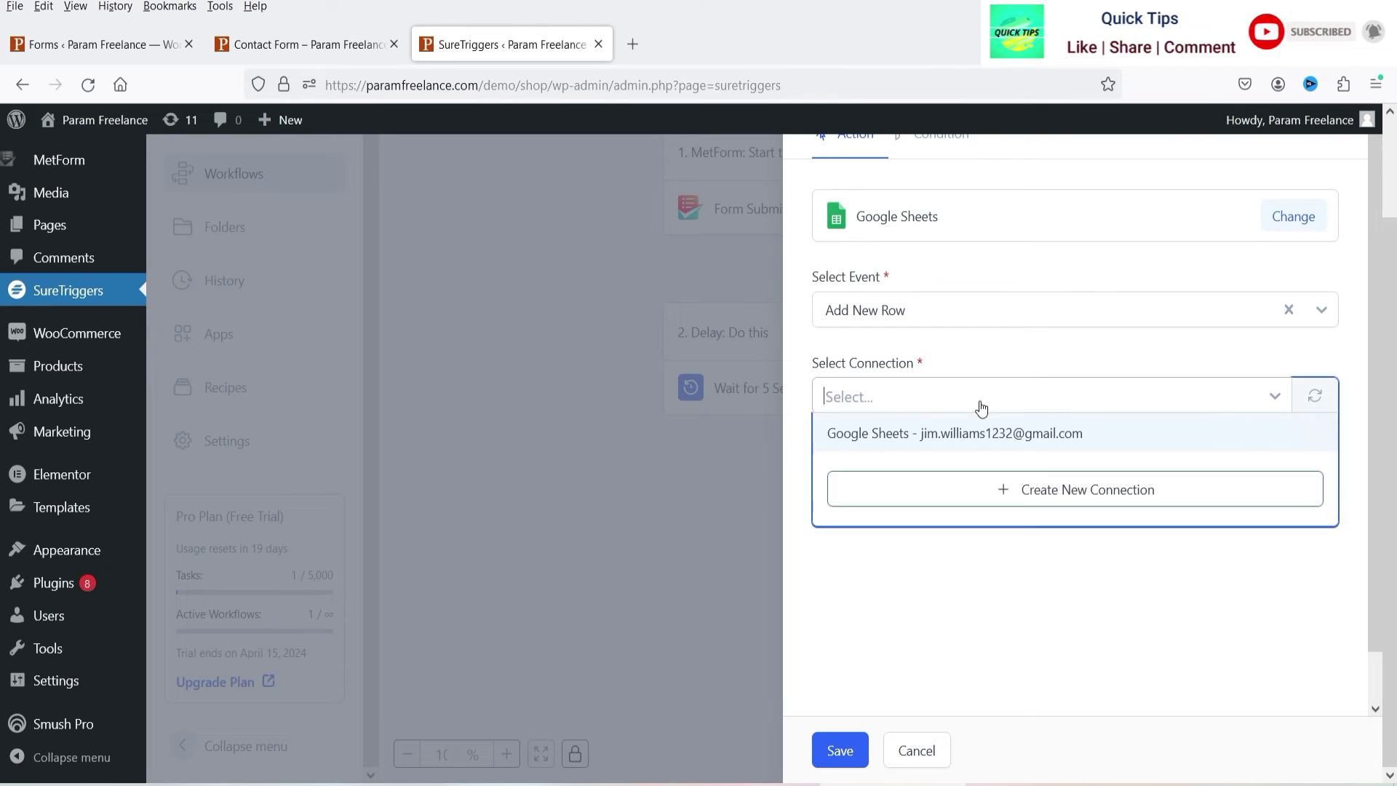
# Step: Use the new Google Sheets connection and target the Form Data spreadsheet's Sheet1
pyautogui.click(986, 434)
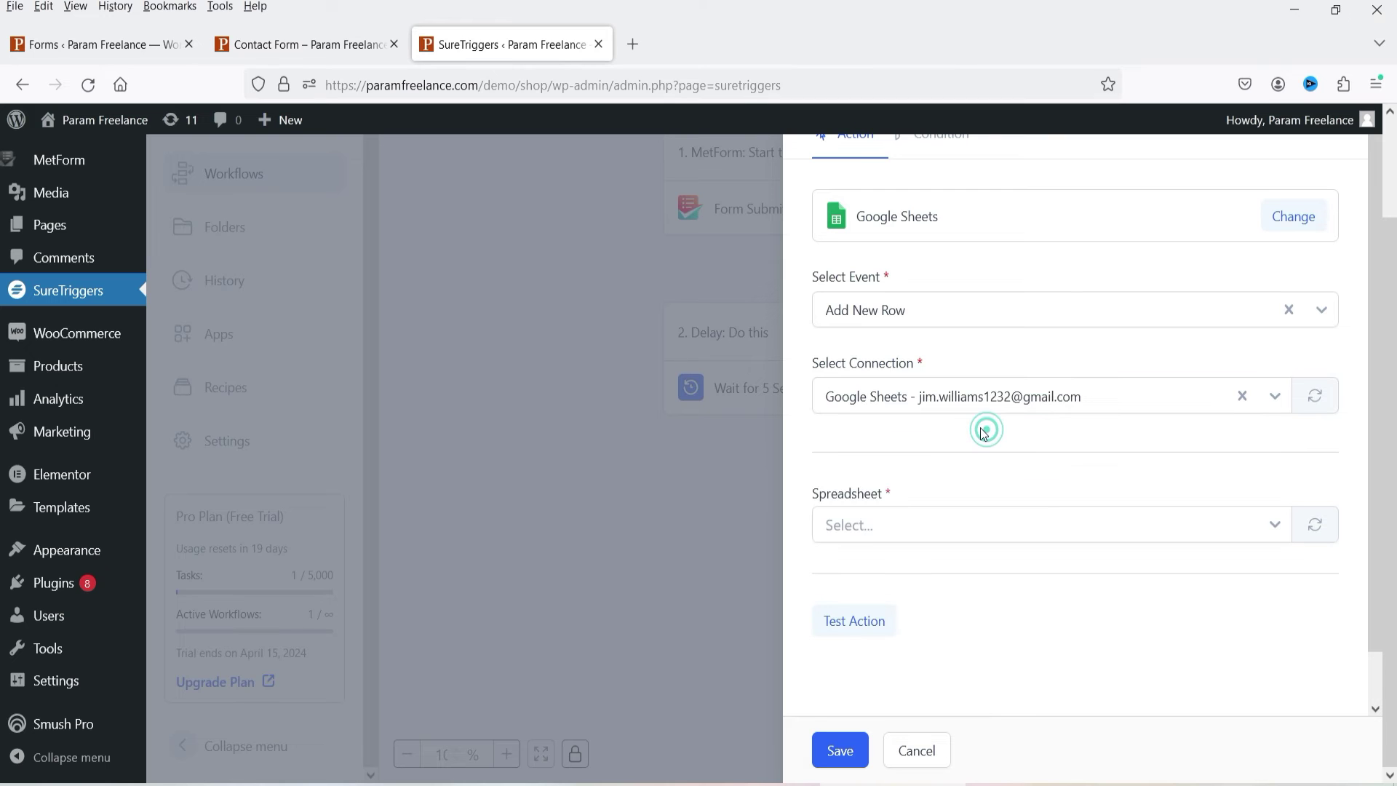
pyautogui.scroll(-1, 1020, 447)
pyautogui.click(915, 482)
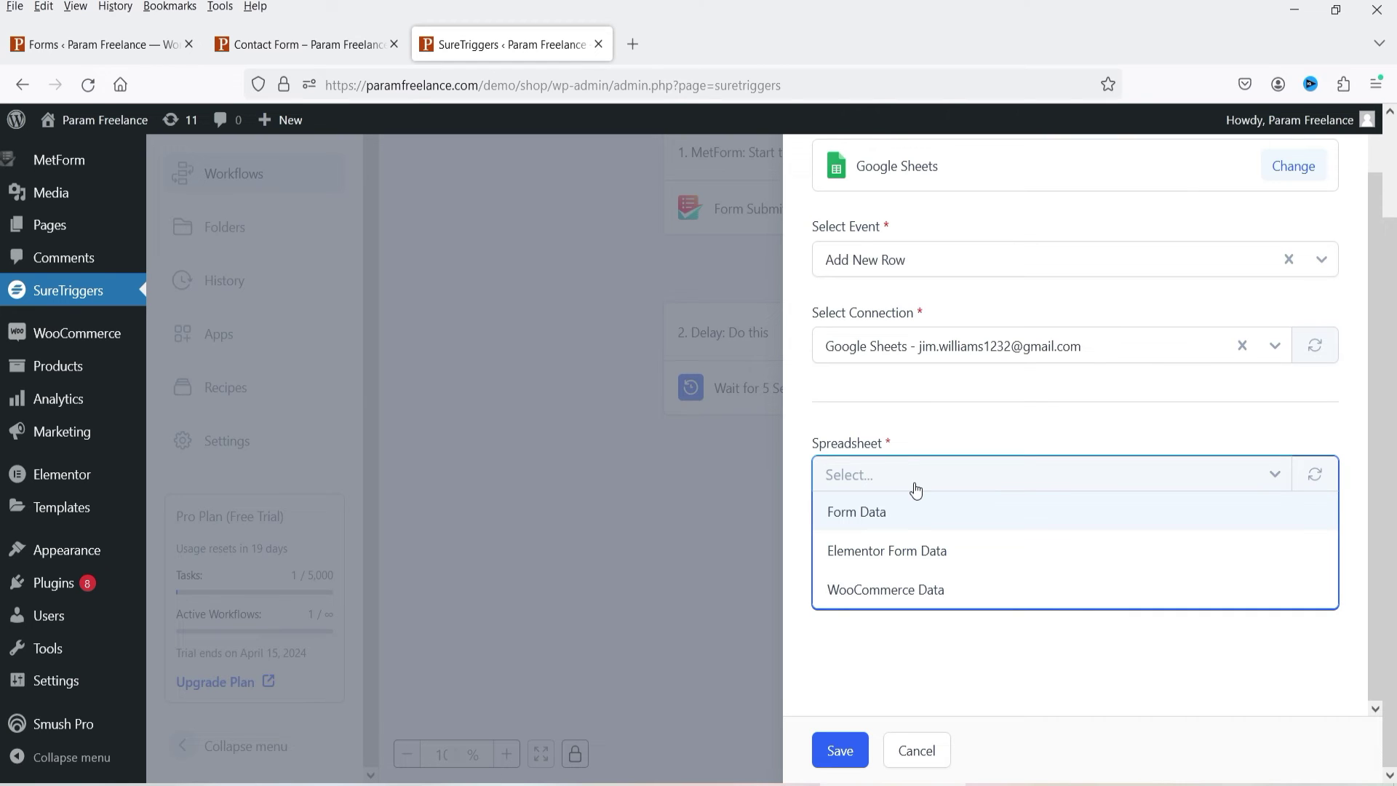
pyautogui.click(865, 521)
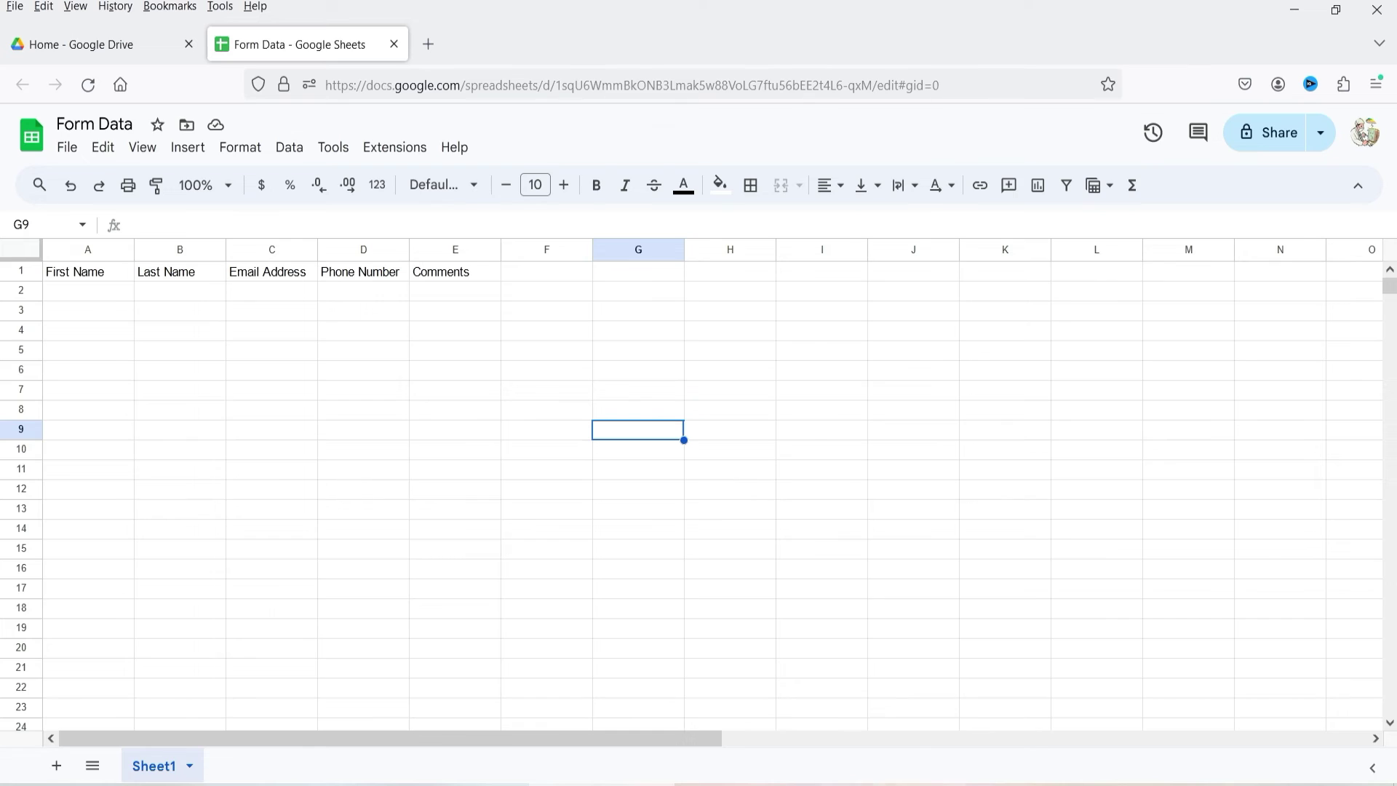
pyautogui.click(889, 561)
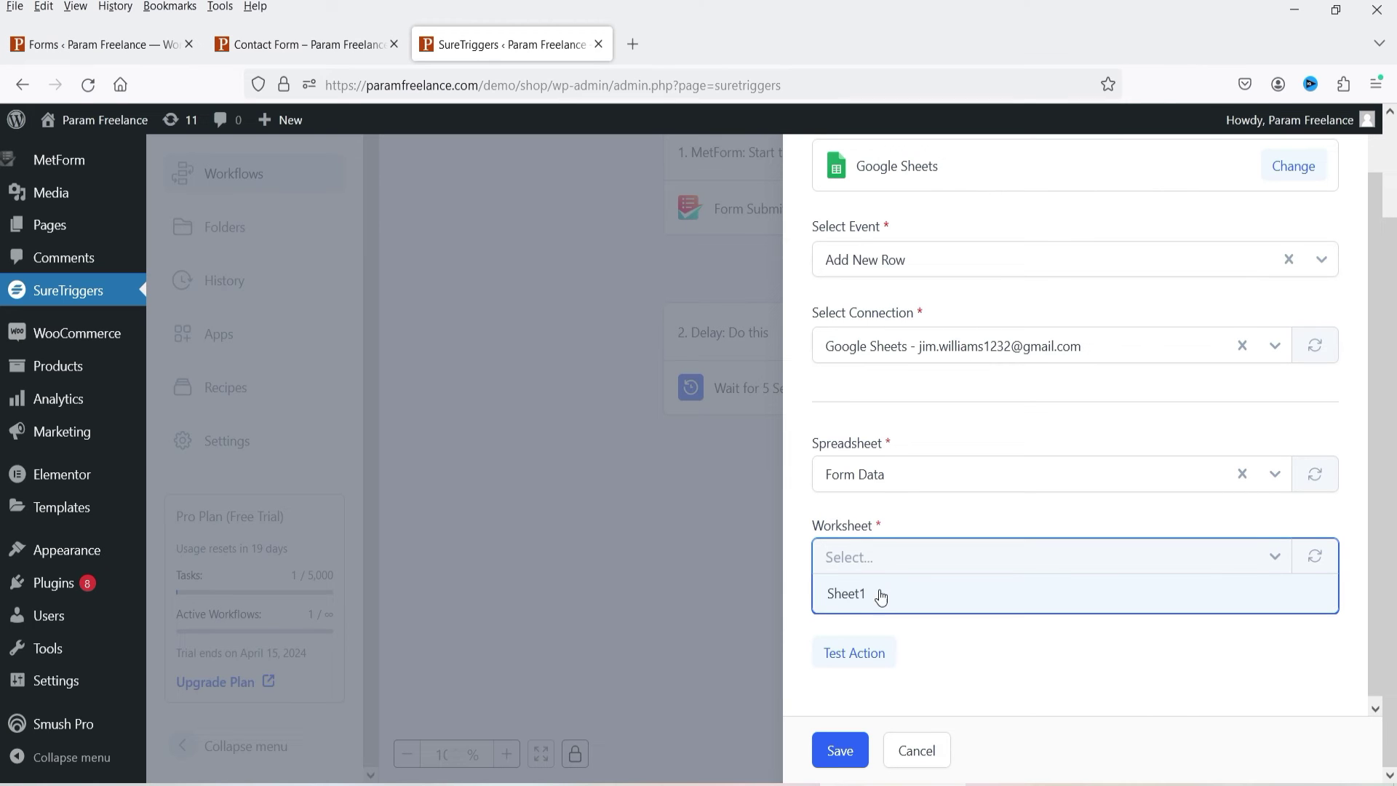
pyautogui.click(842, 599)
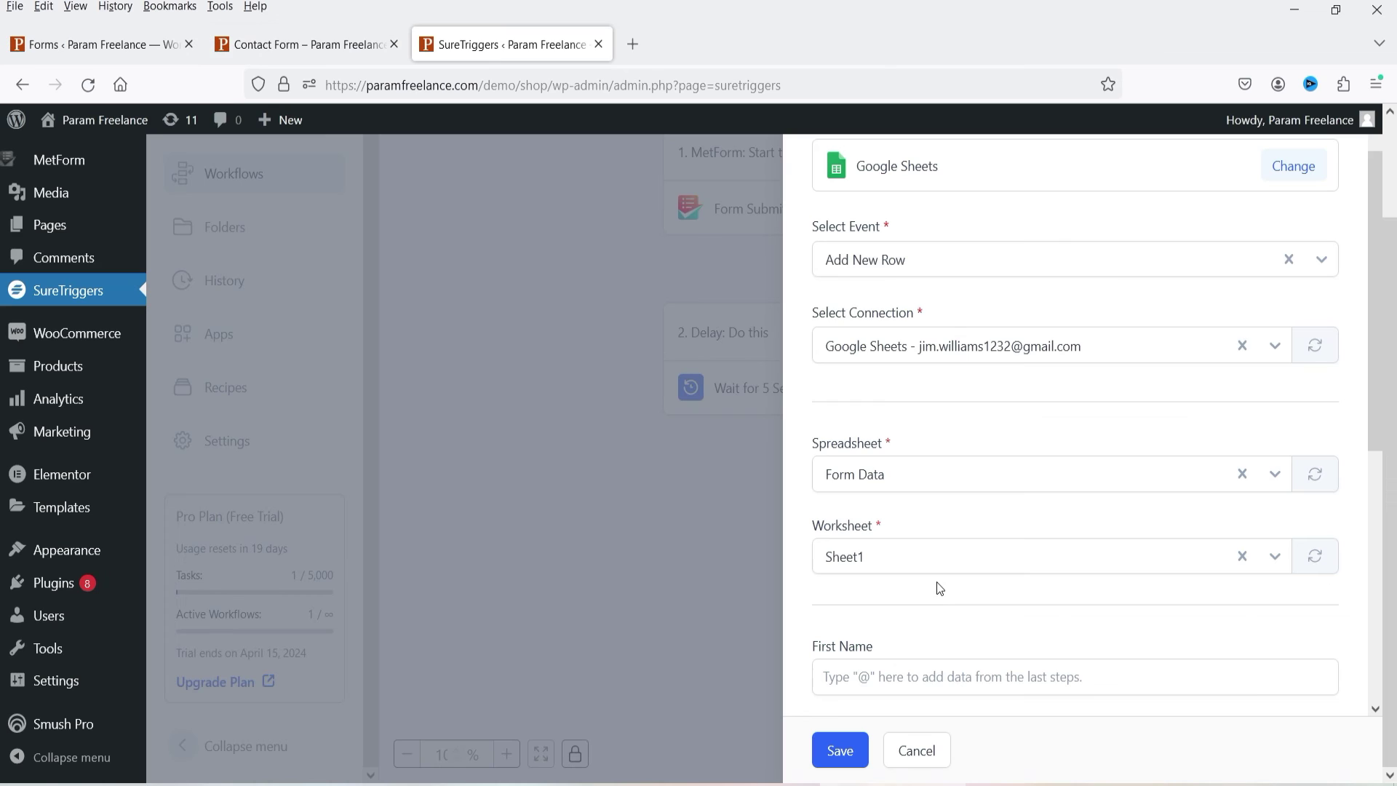
pyautogui.scroll(-5, 945, 579)
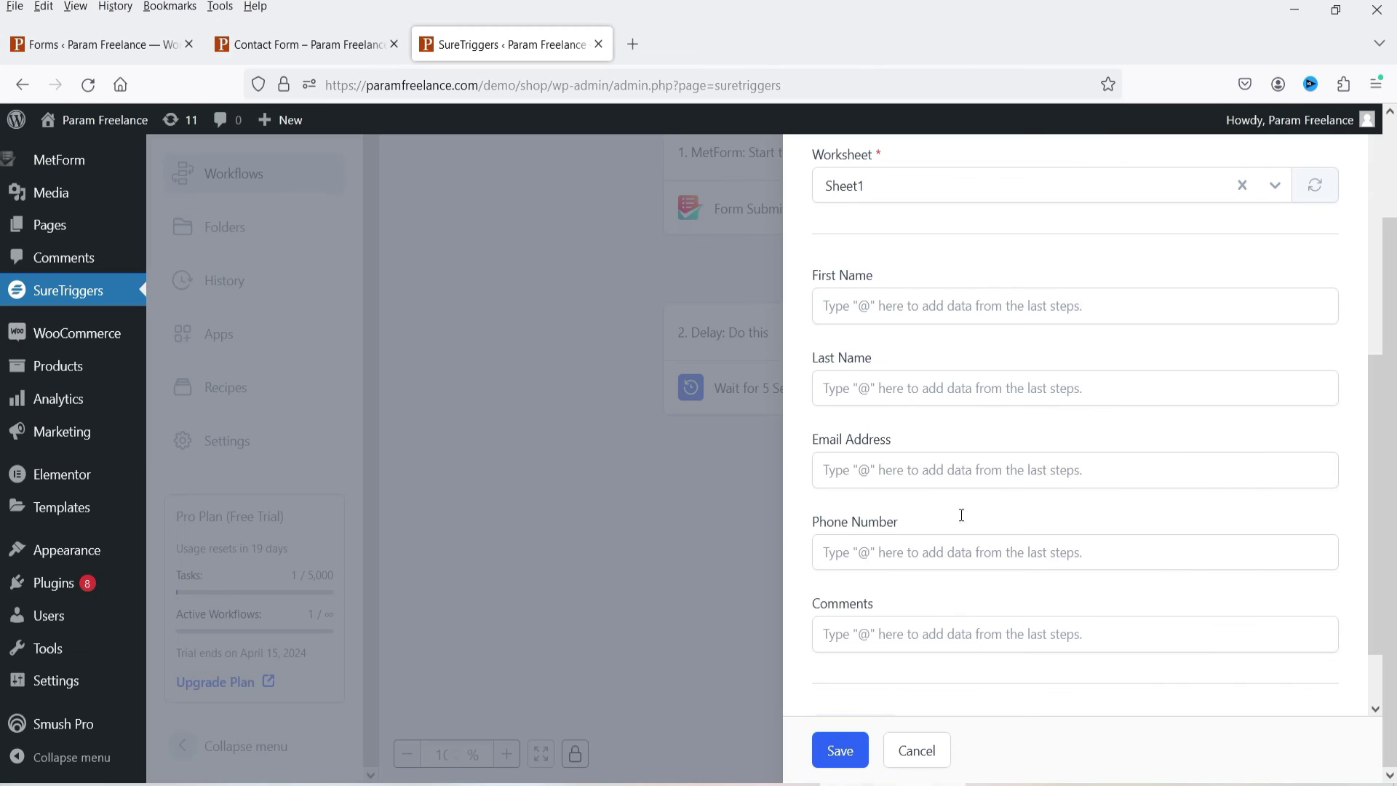
# Step: Map First Name, Last Name and Email Address to Mf-First-Name, Mf-Last-Name and Mf-Email
pyautogui.click(856, 307)
pyautogui.write('@')
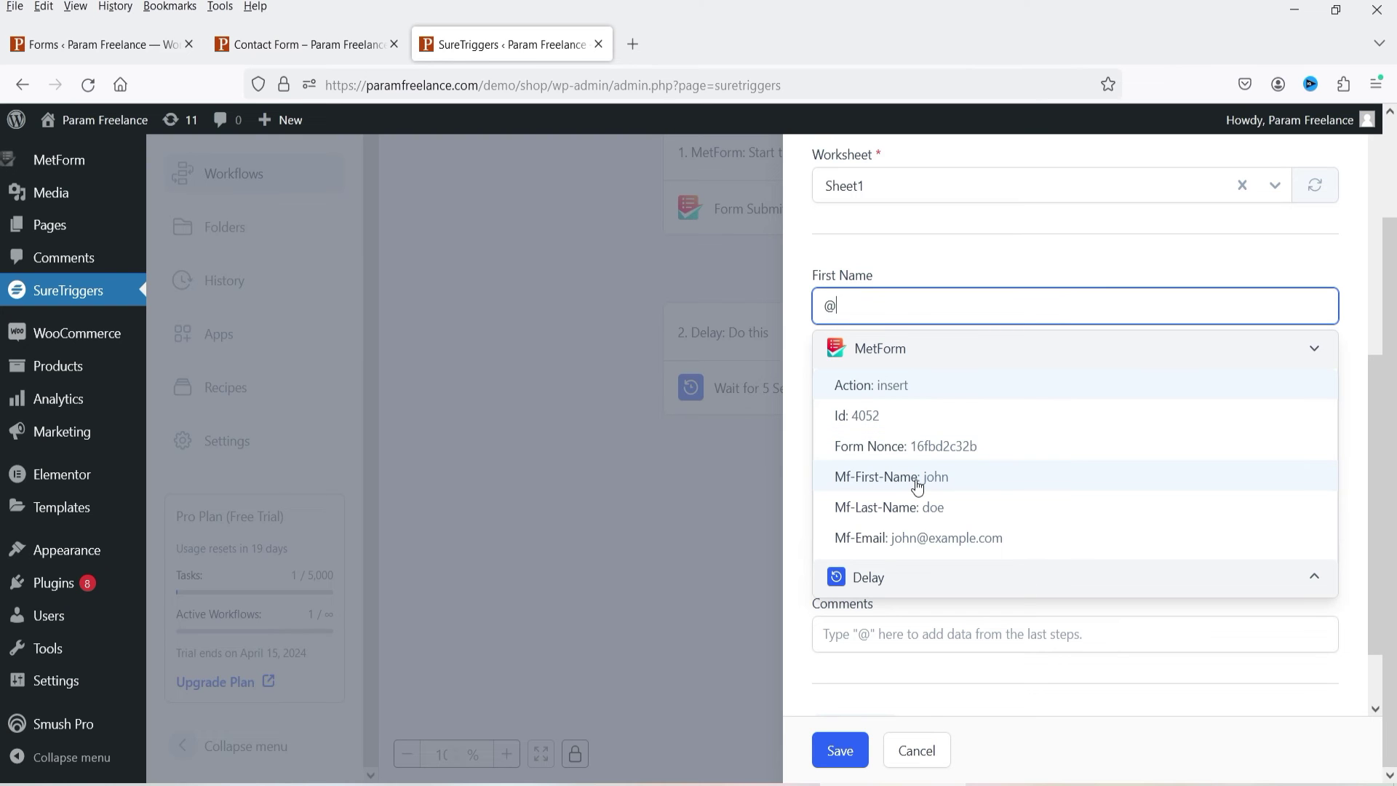
pyautogui.click(918, 486)
pyautogui.click(881, 394)
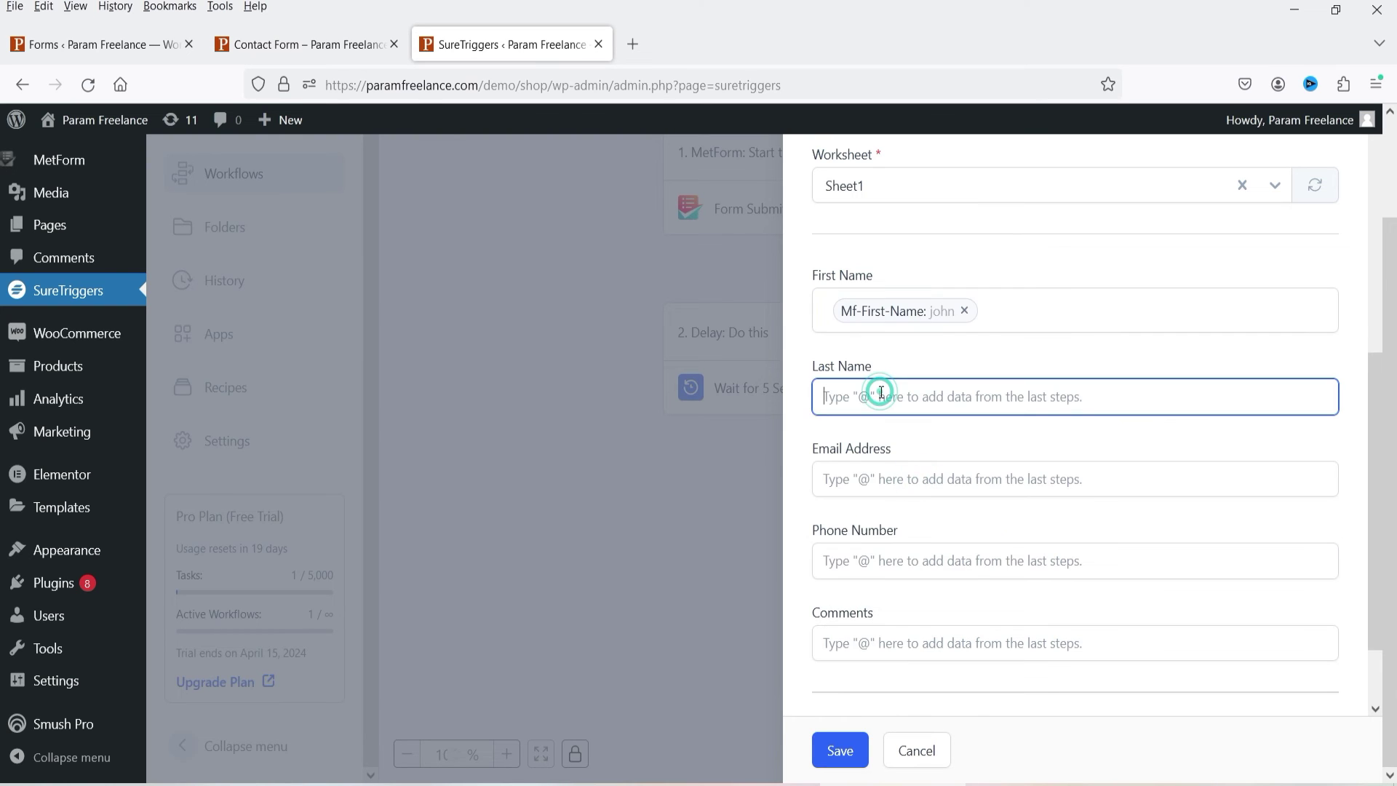
pyautogui.write('@')
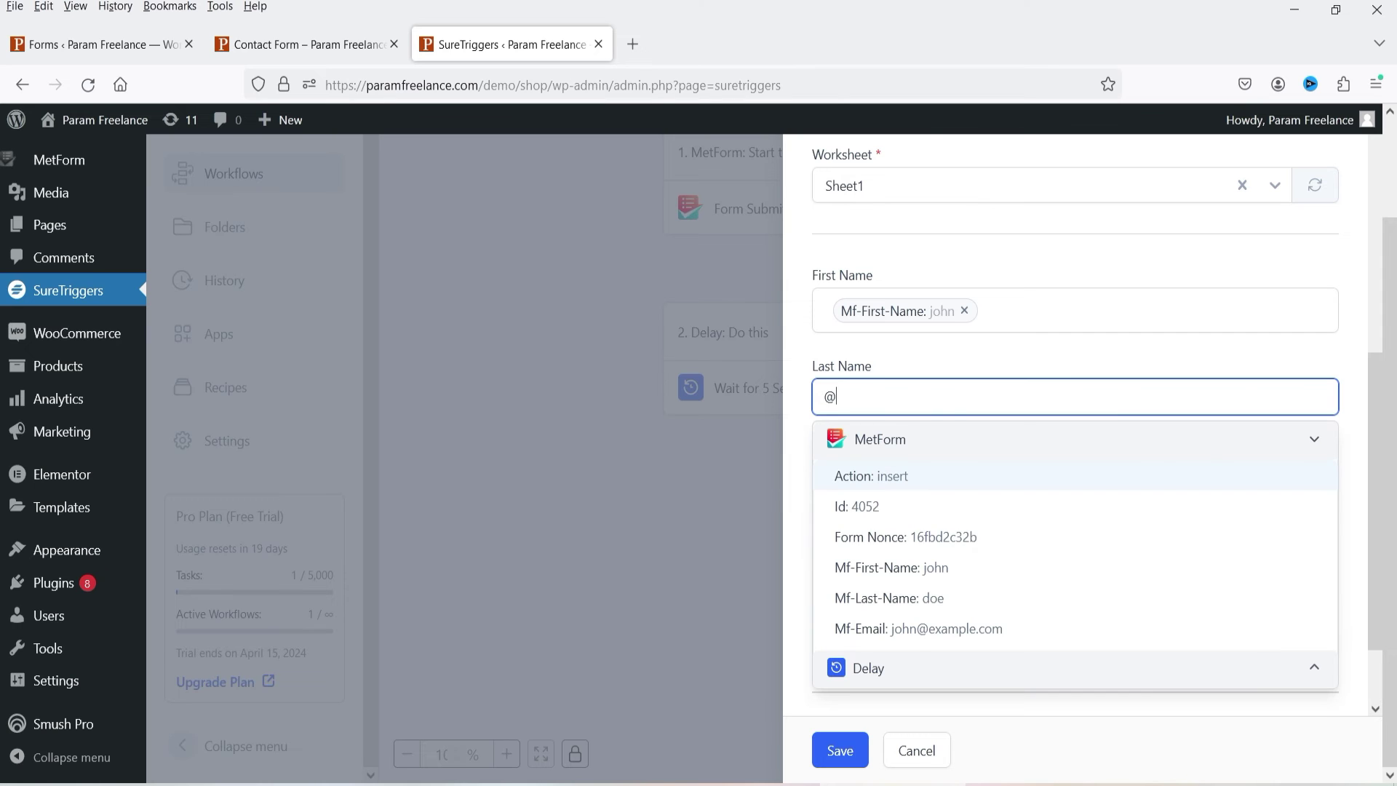
pyautogui.click(925, 597)
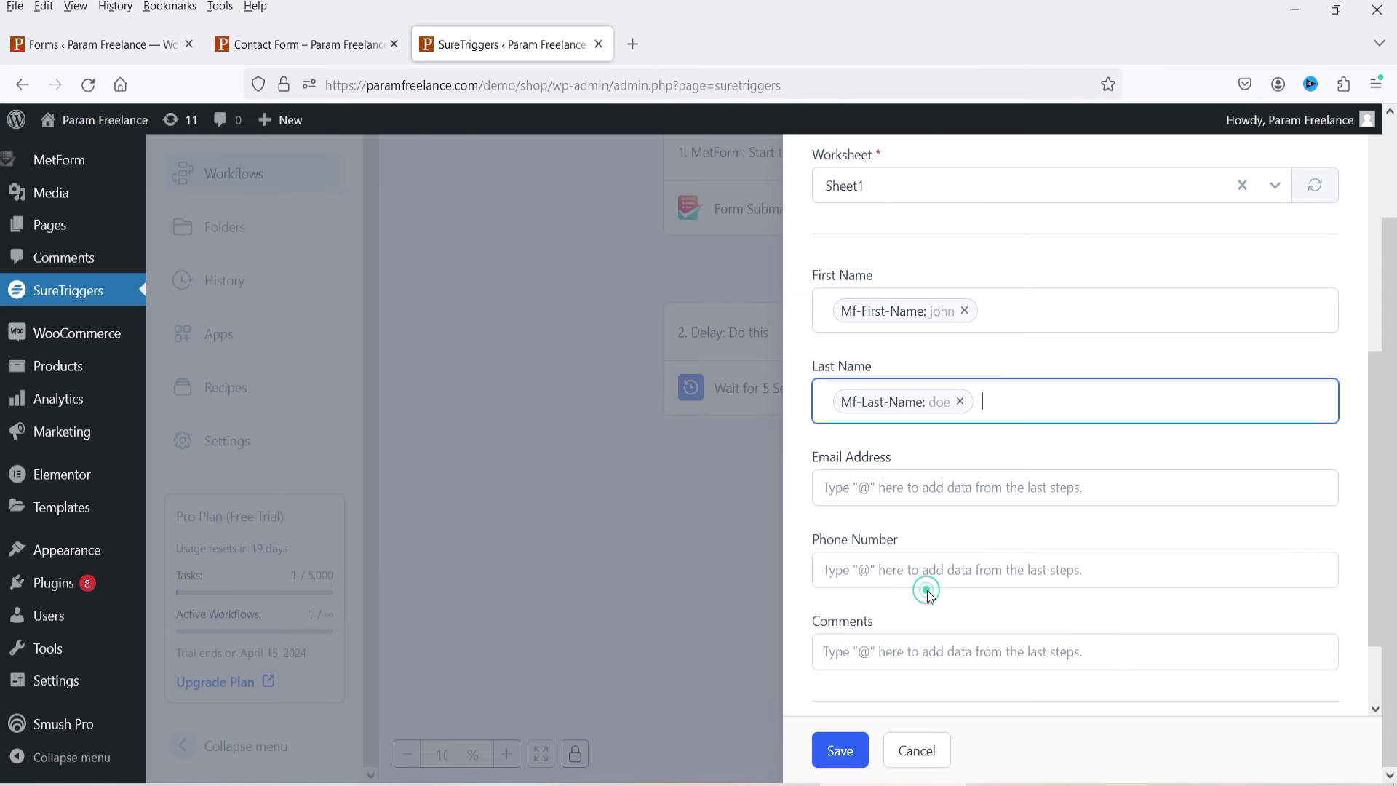
pyautogui.click(904, 488)
pyautogui.write('@')
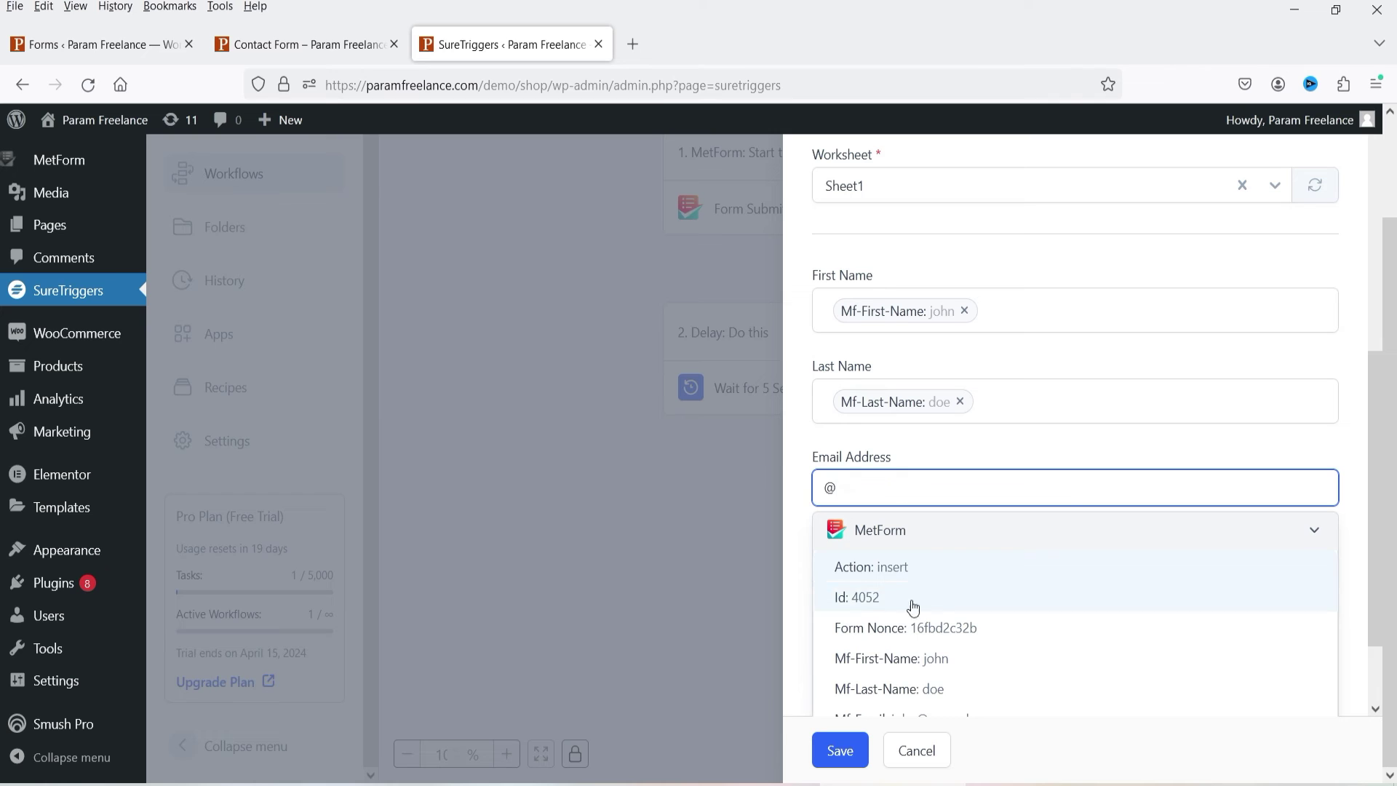
pyautogui.scroll(-2, 1019, 648)
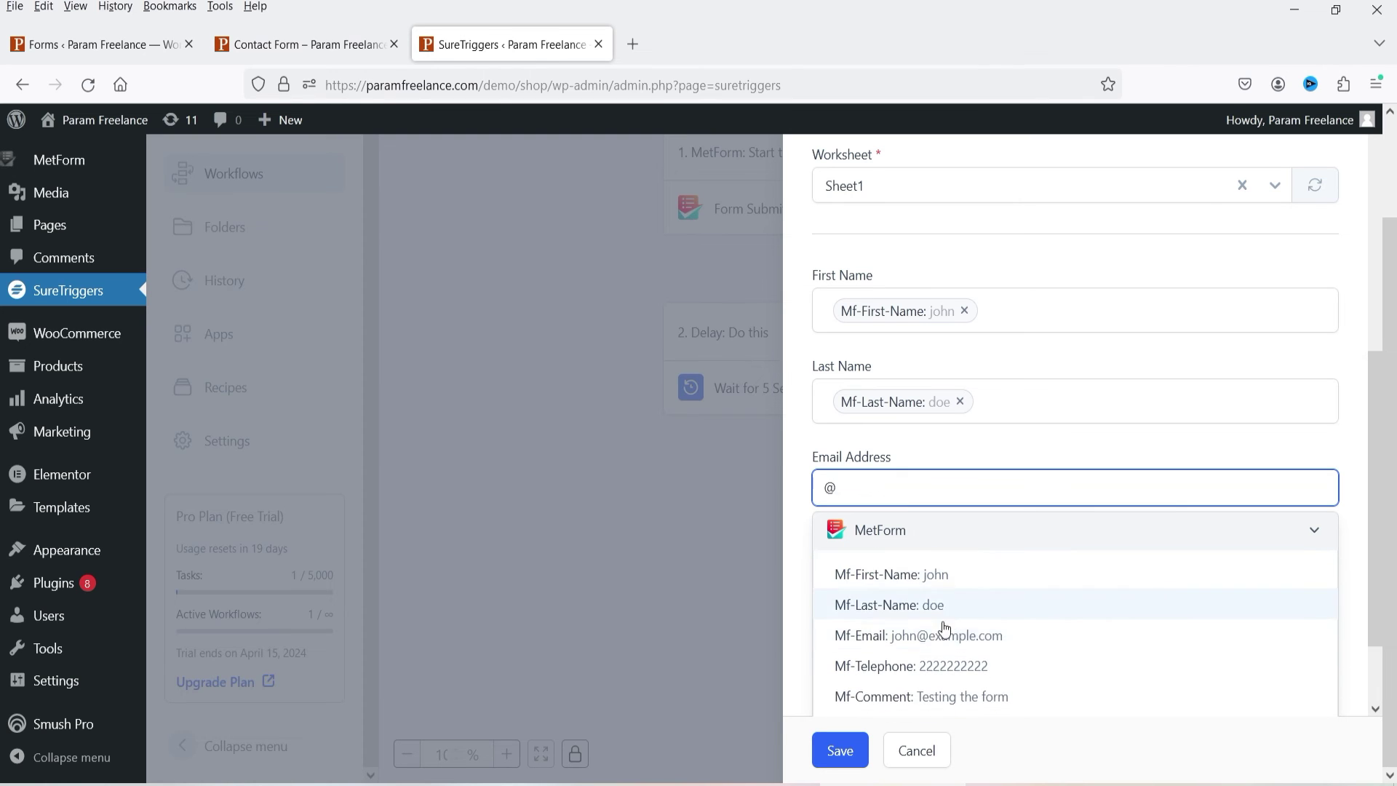
pyautogui.click(906, 636)
# Step: Map Phone Number to Mf-Telephone and Comments to Mf-Comment
pyautogui.click(897, 577)
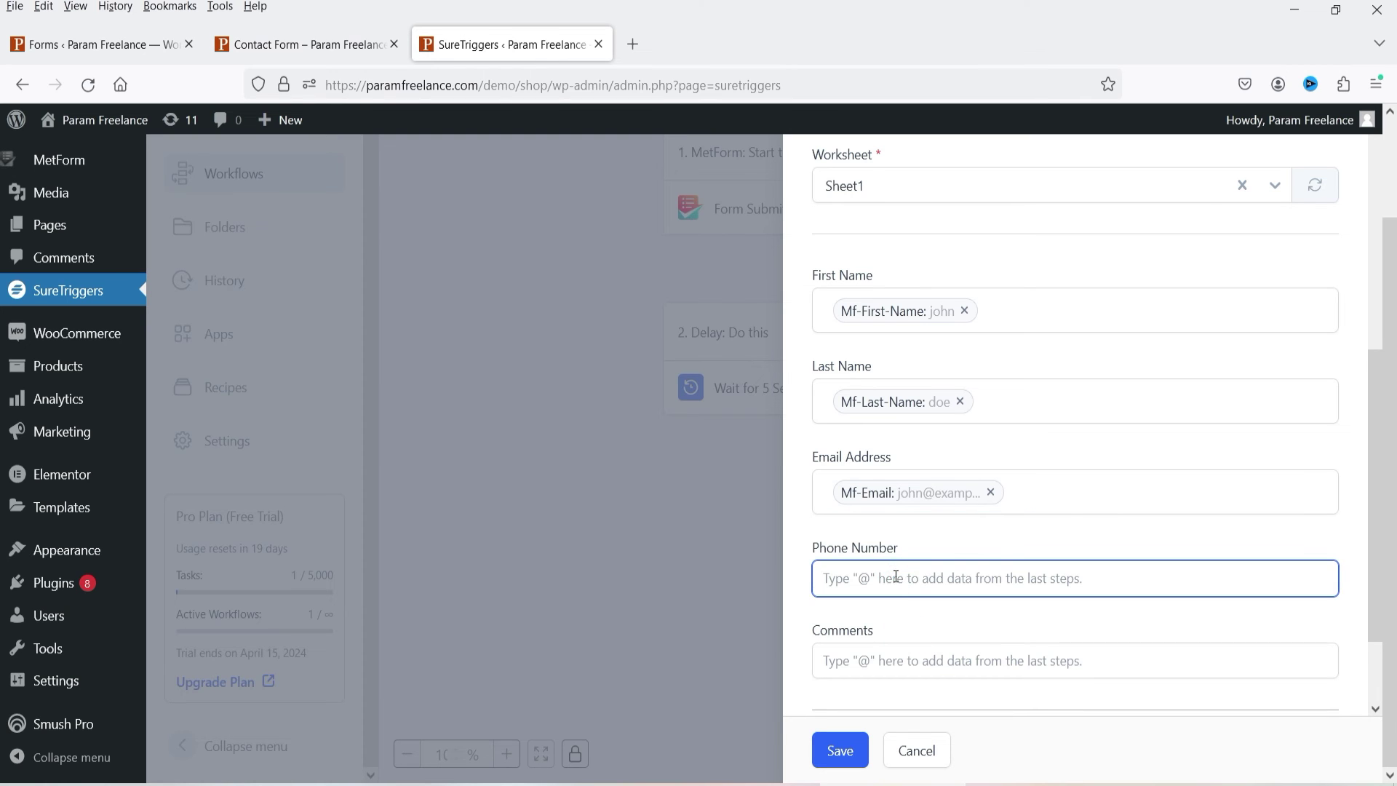
pyautogui.write('@')
pyautogui.scroll(-2, 1148, 580)
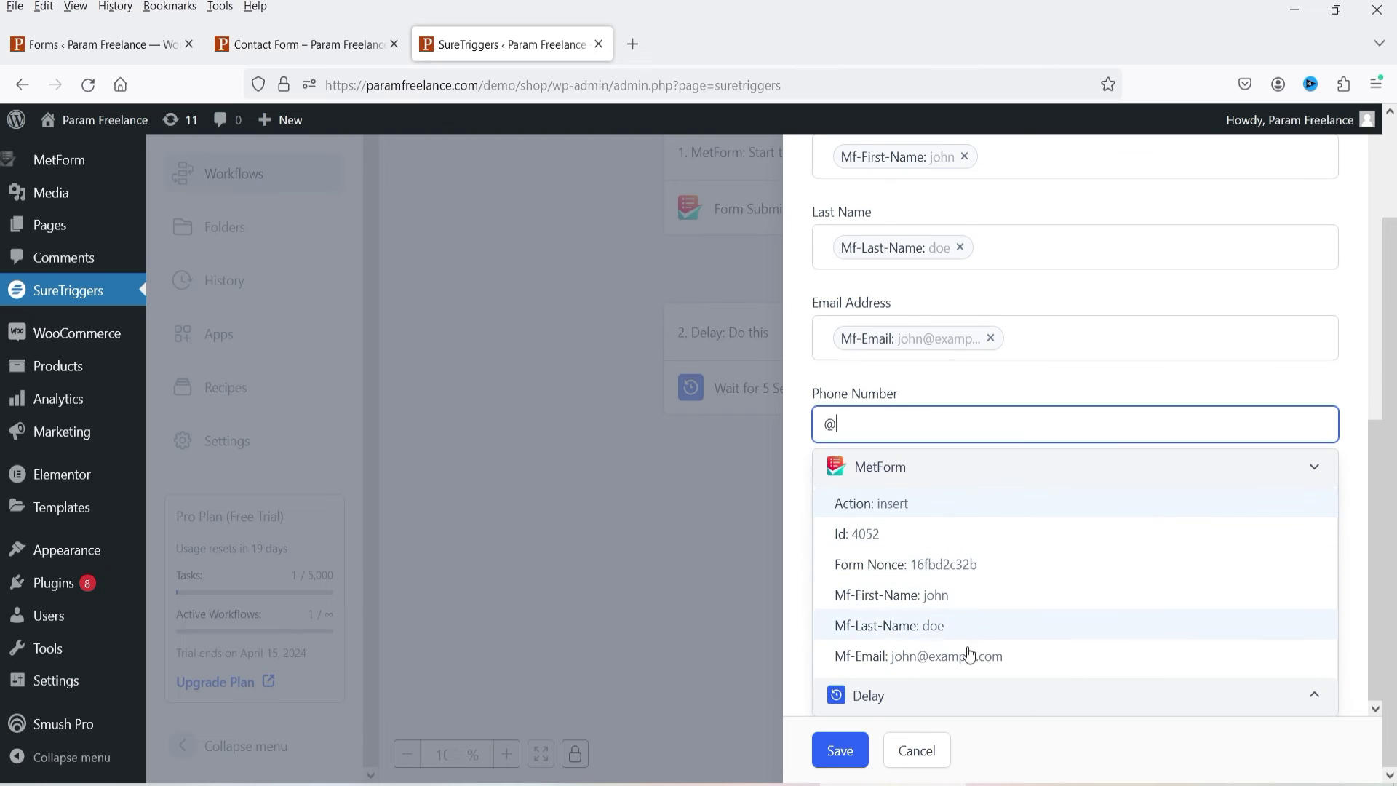
pyautogui.scroll(-3, 1048, 608)
pyautogui.click(976, 604)
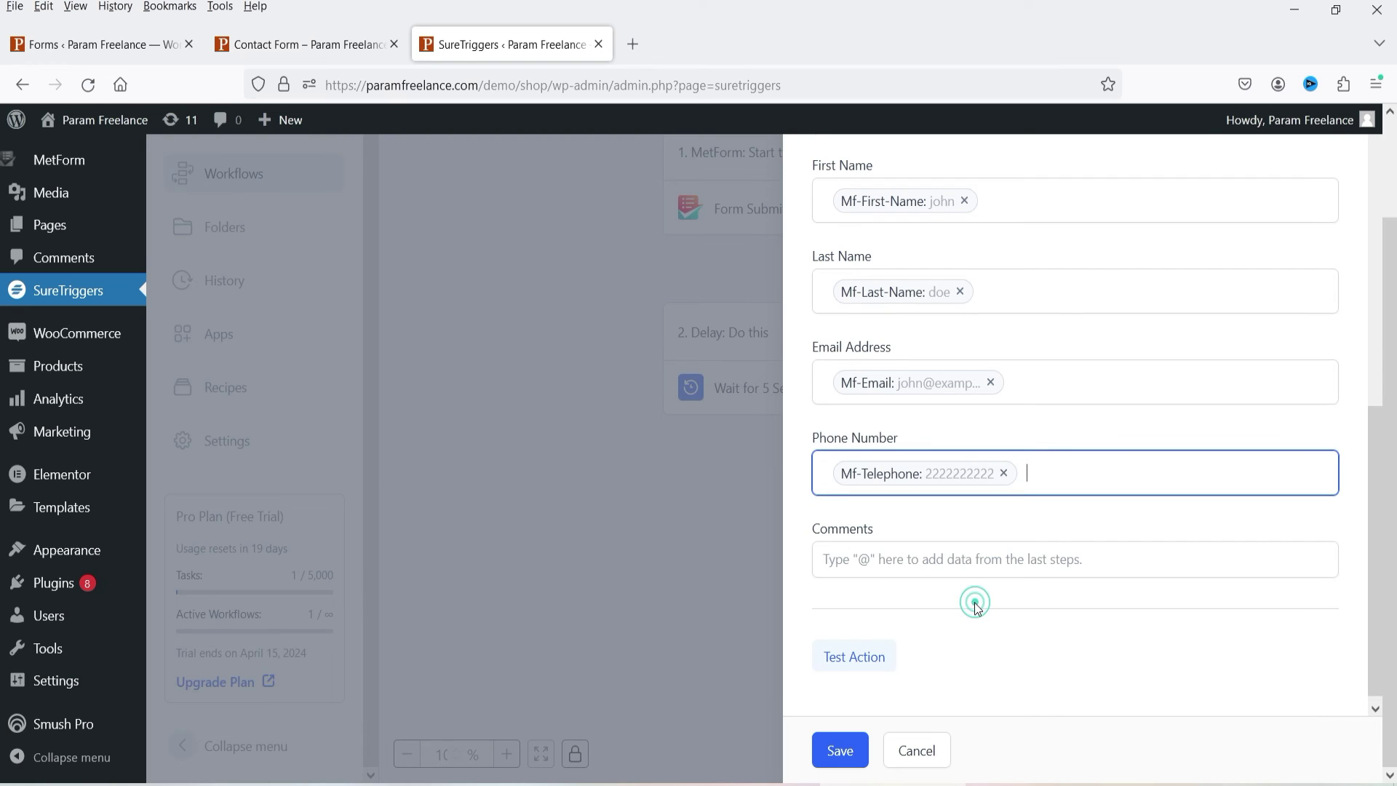
pyautogui.click(886, 559)
pyautogui.write('@')
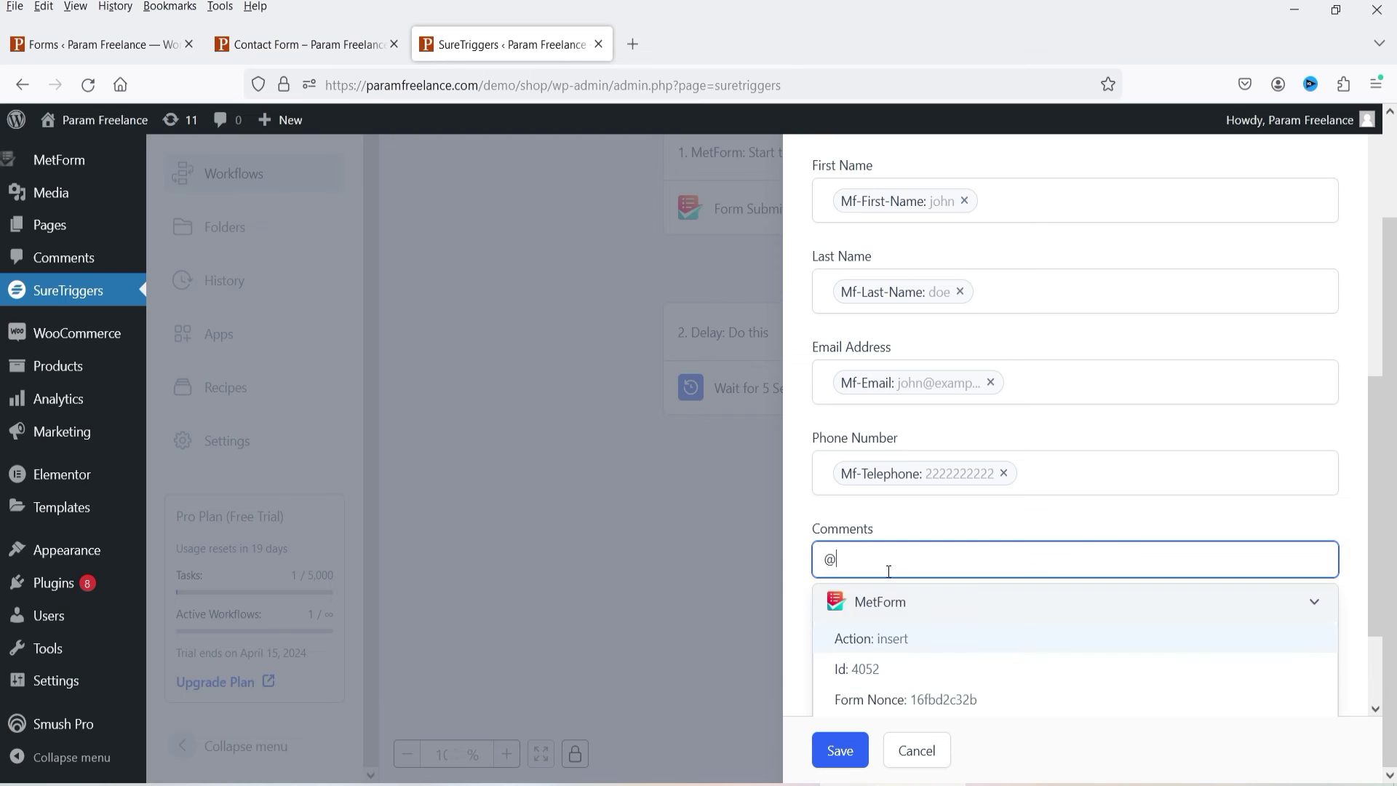
pyautogui.scroll(-5, 1045, 615)
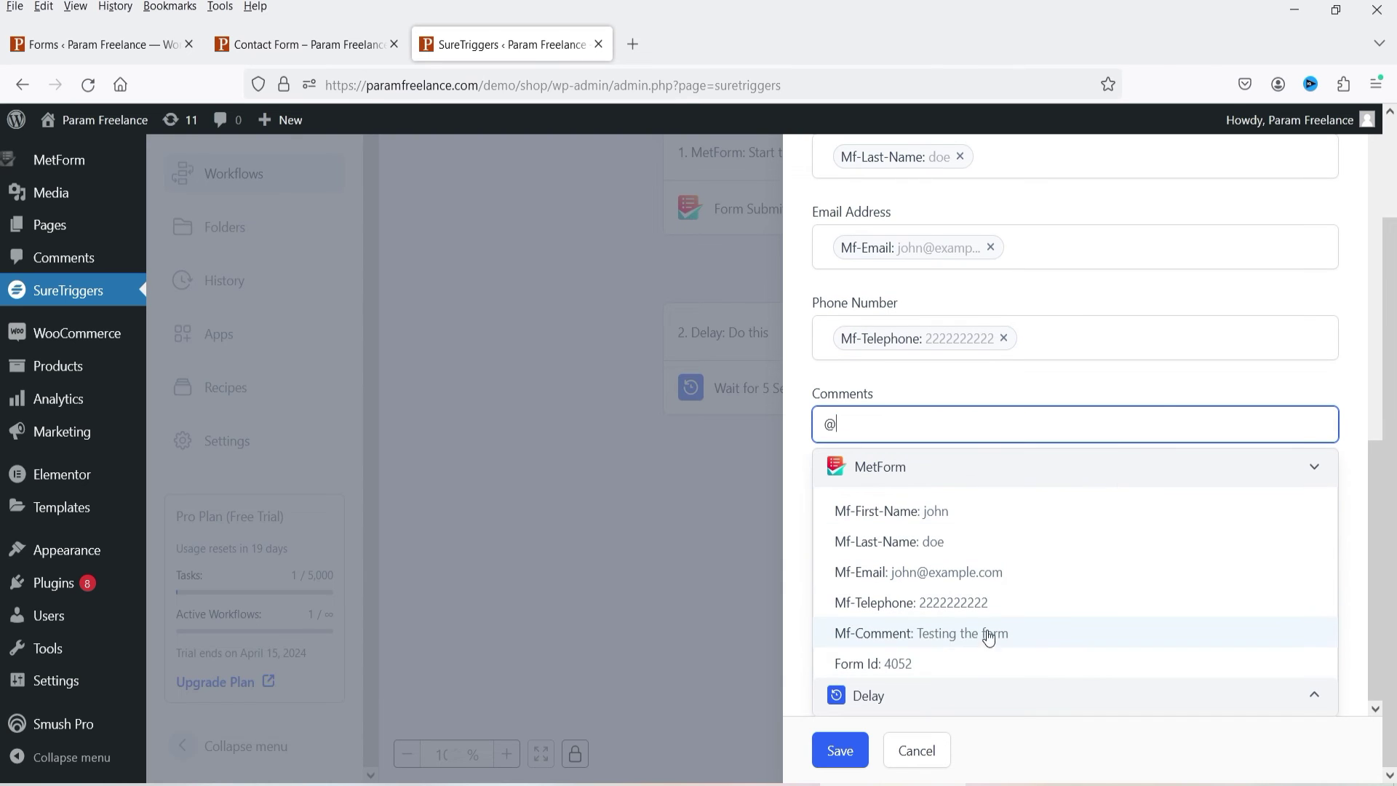
pyautogui.click(968, 637)
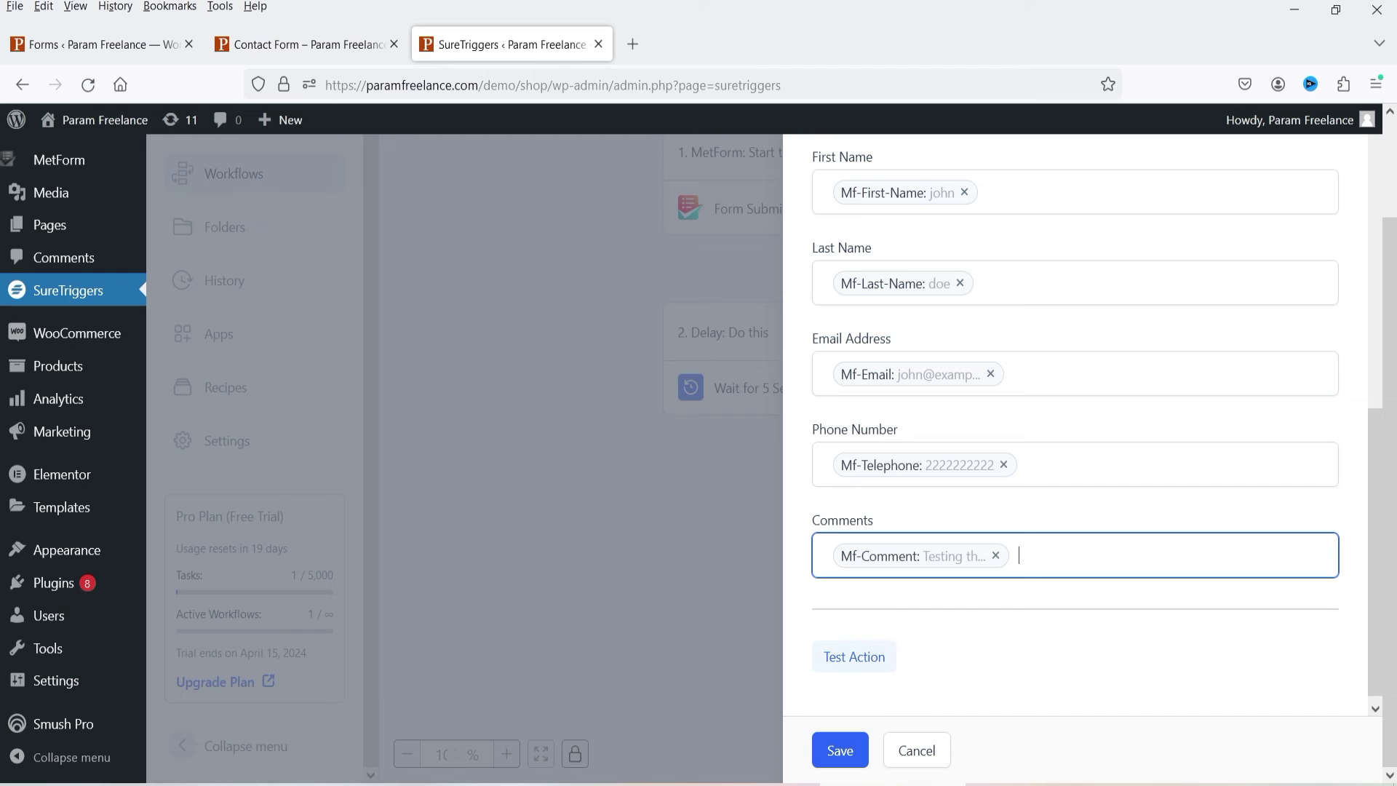
# Step: Test the Add New Row action, save it as step 3, and publish the workflow
pyautogui.click(859, 658)
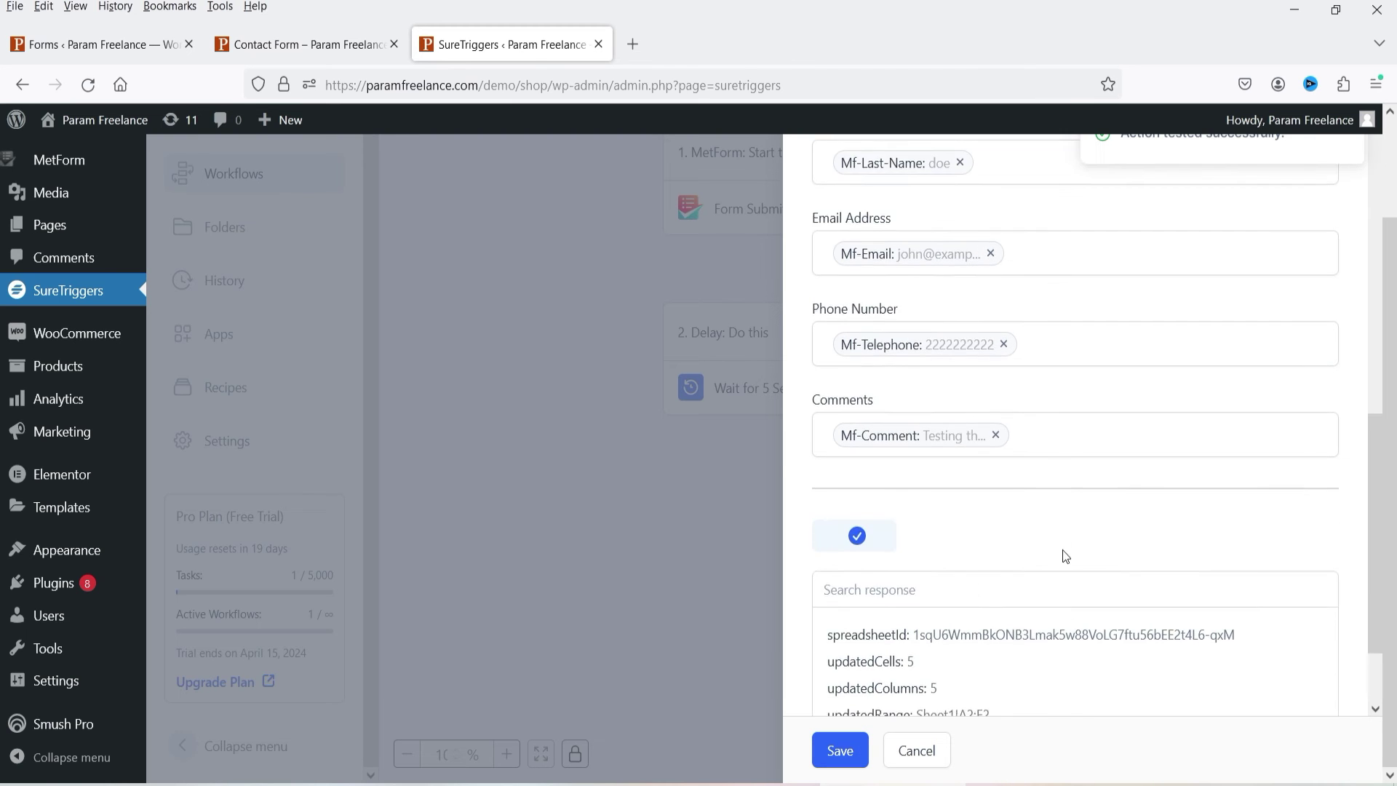
pyautogui.scroll(-2, 1066, 557)
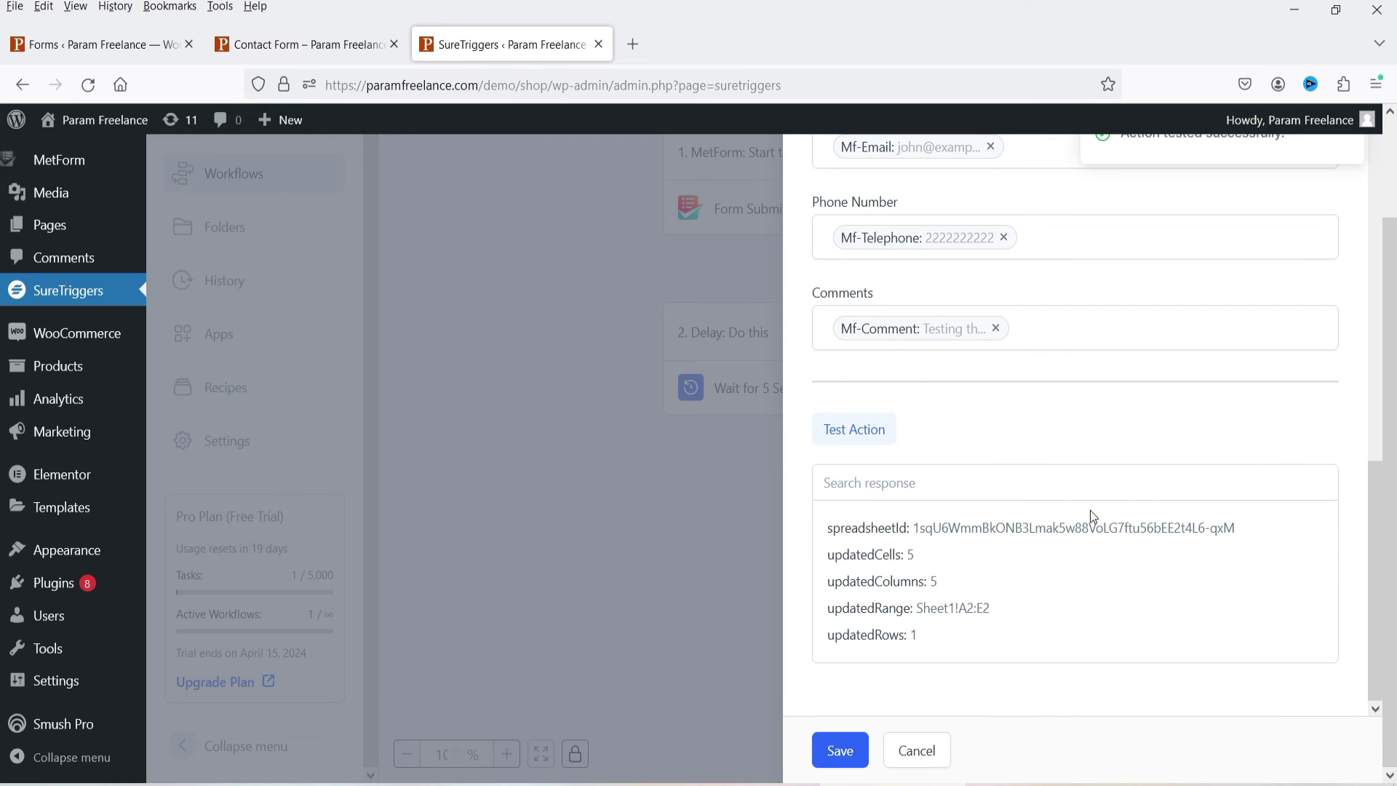
pyautogui.click(834, 757)
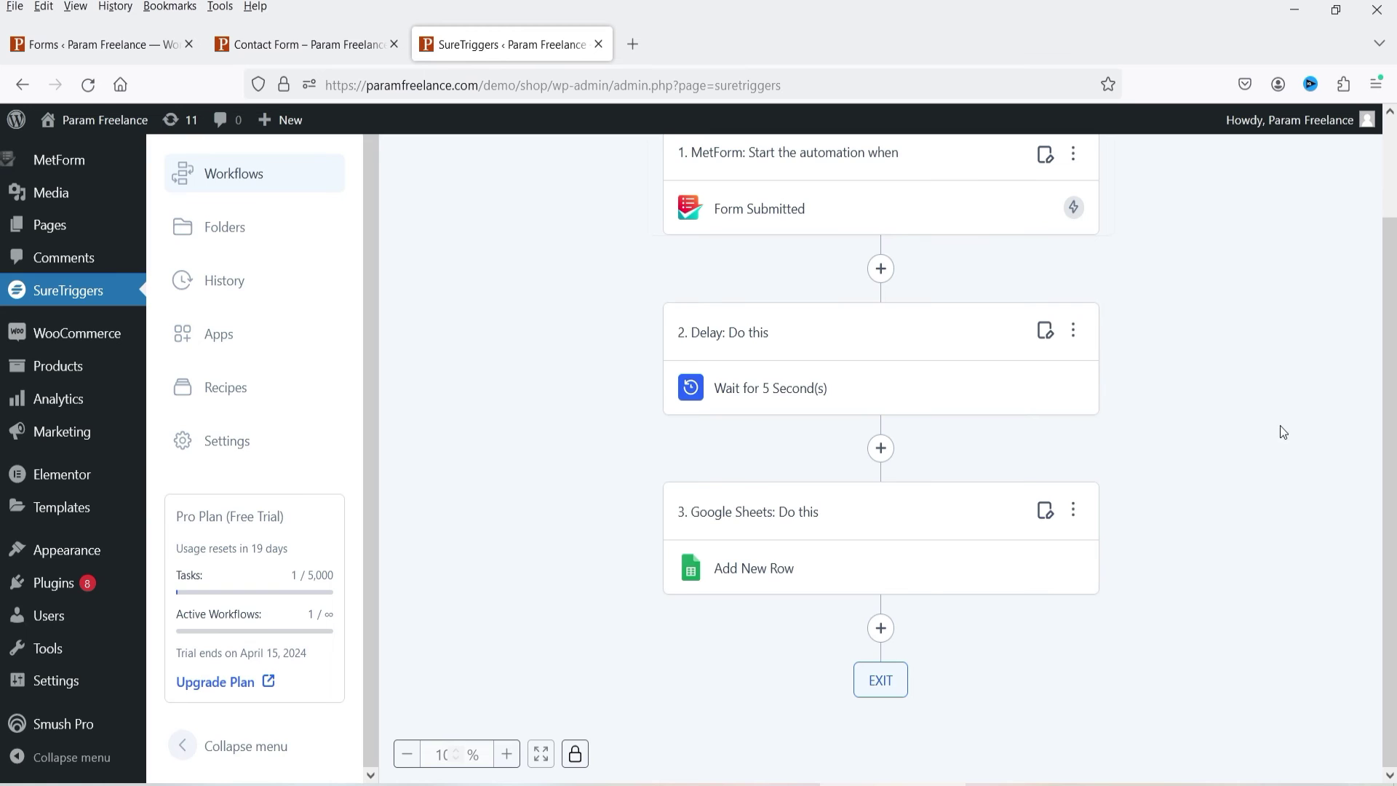
pyautogui.scroll(2, 1279, 430)
pyautogui.click(1284, 167)
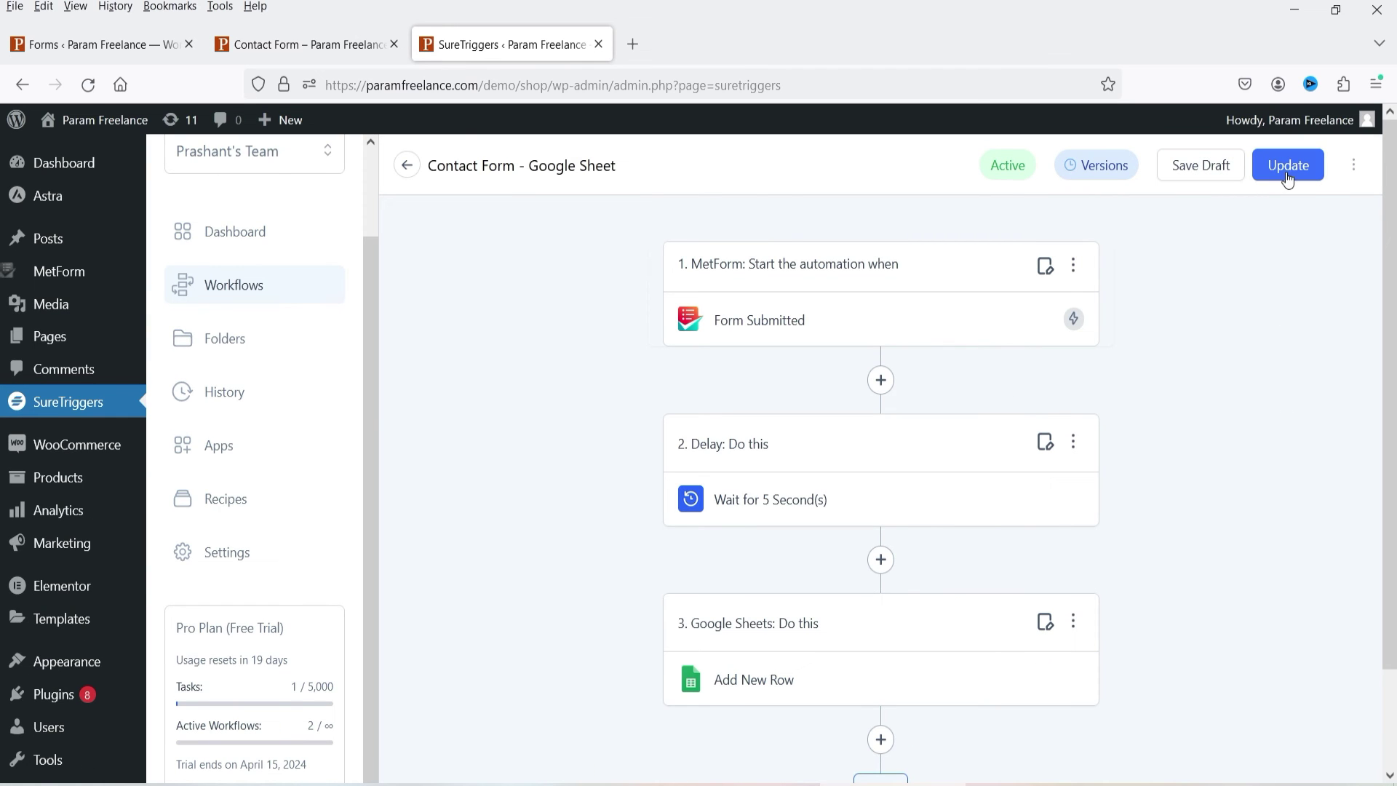
# Step: Submit a Contact Form entry with name, email, phone and comment 'Sending data to google sheet.', then return to SureTriggers
pyautogui.click(277, 45)
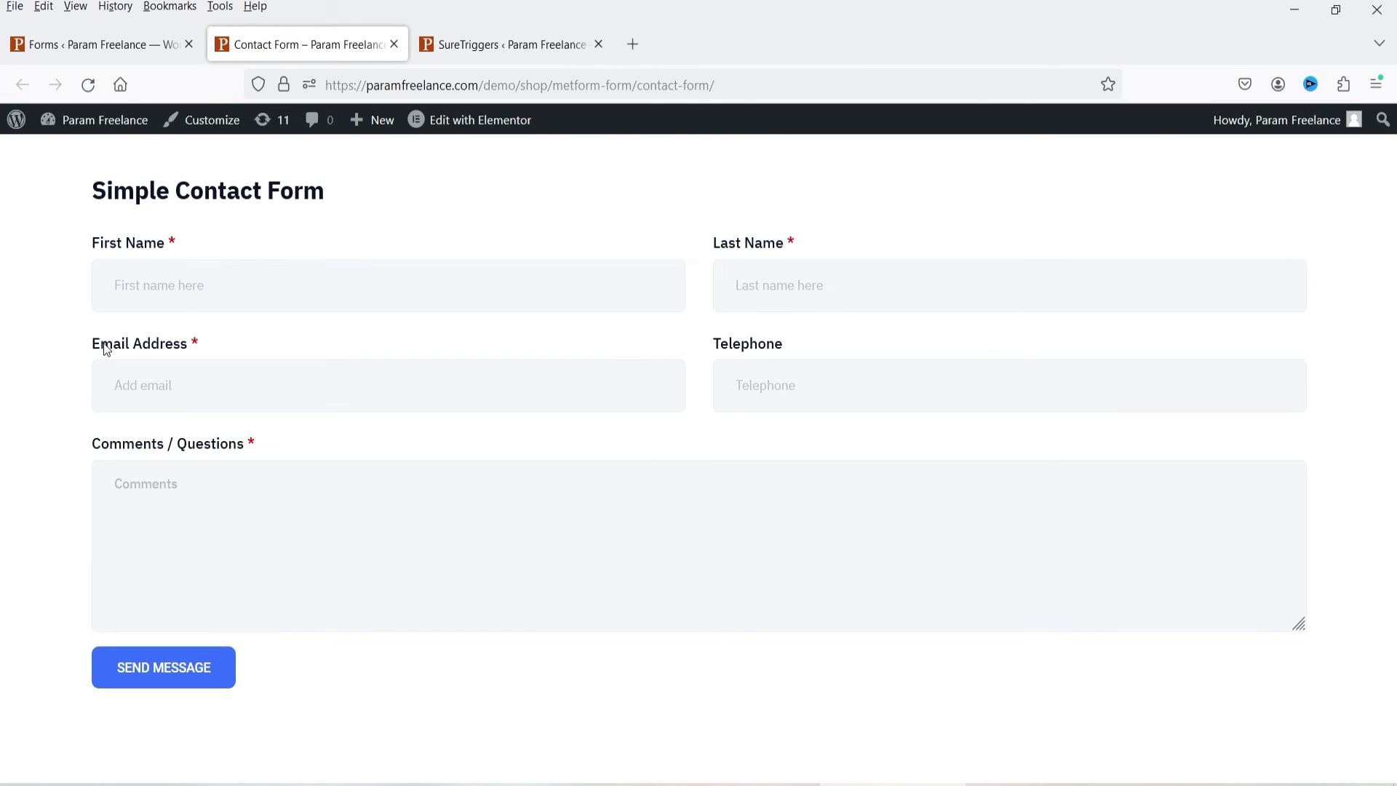
pyautogui.click(182, 294)
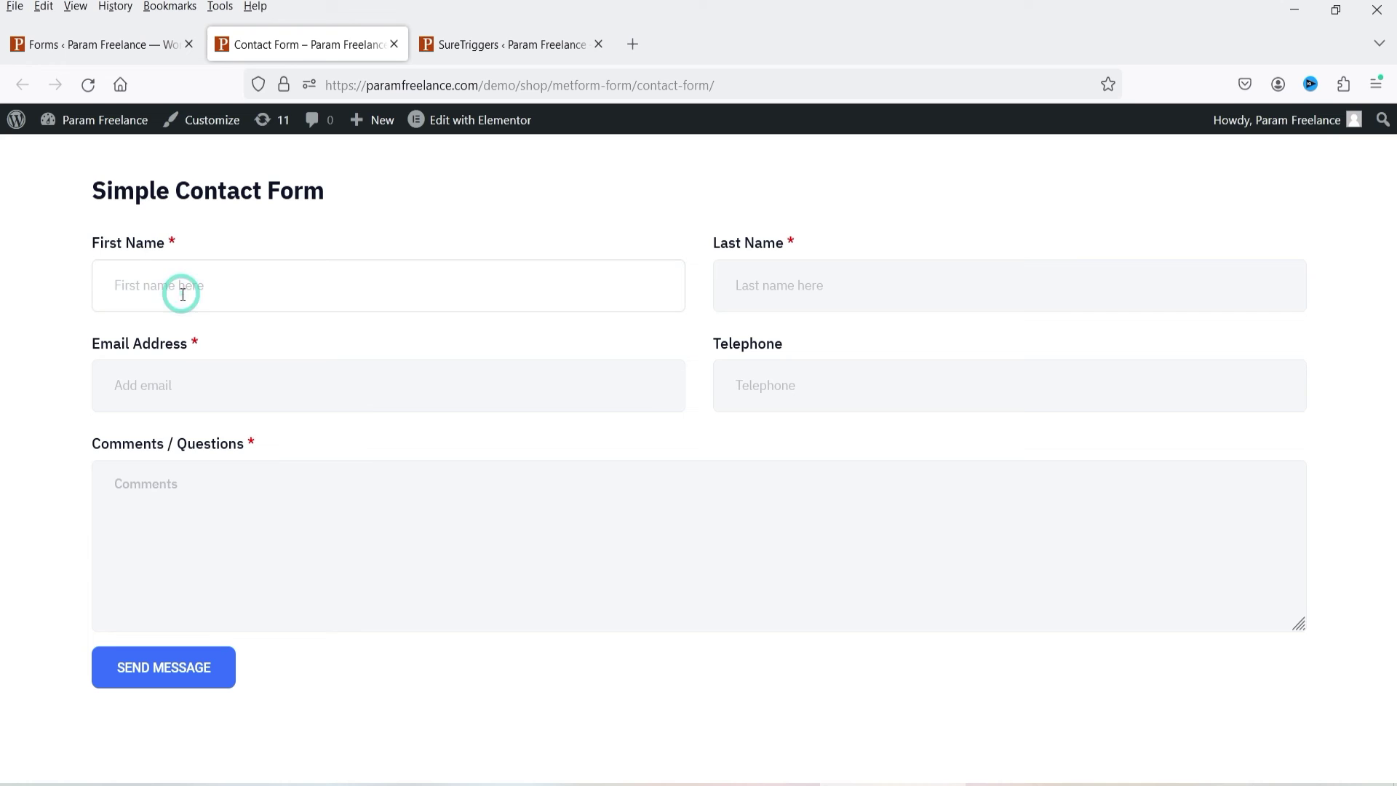
pyautogui.write('Jane')
pyautogui.press('Tab')
pyautogui.write('Doe')
pyautogui.press('Tab')
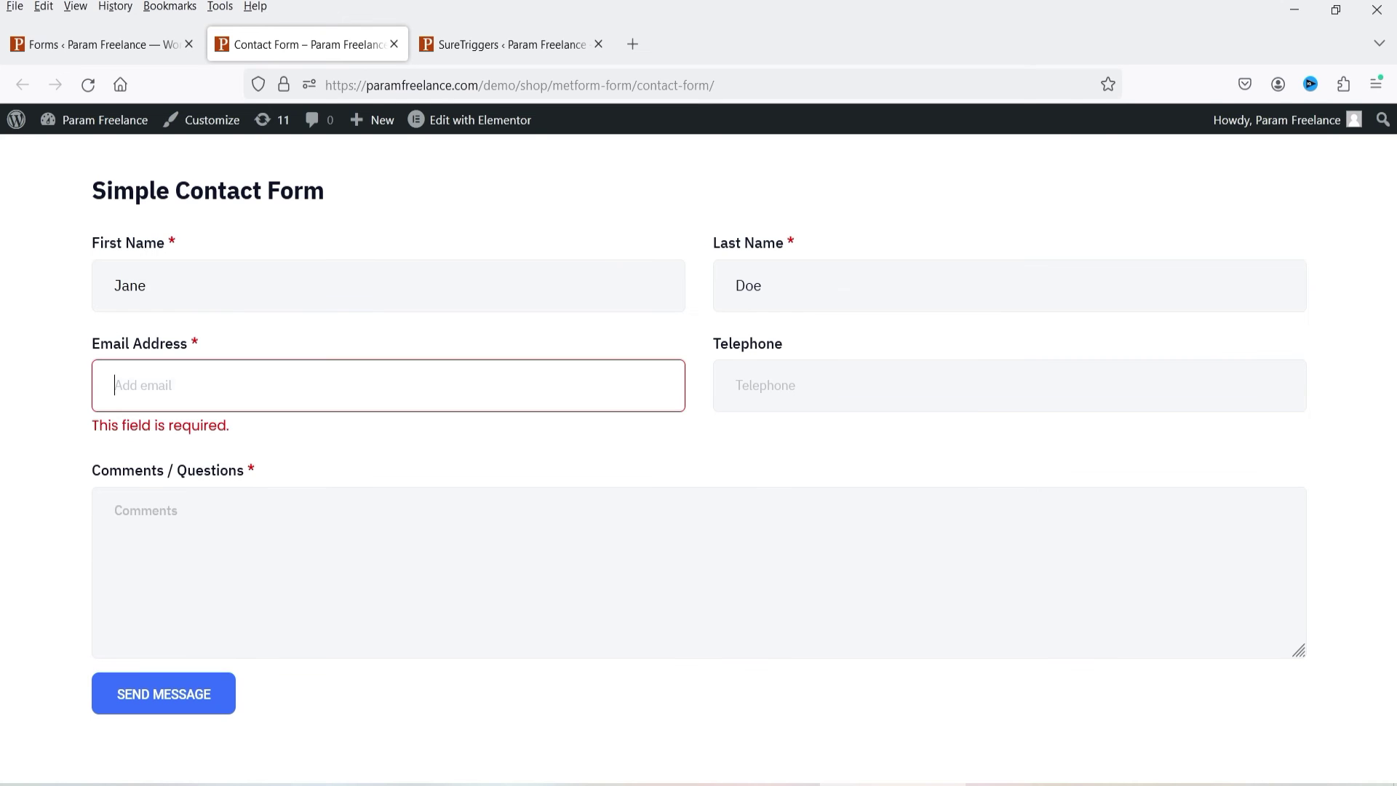
pyautogui.write('jane@example.com')
pyautogui.press('Tab')
pyautogui.write('8888888888')
pyautogui.click(232, 490)
pyautogui.write('Sending data to google sheet.')
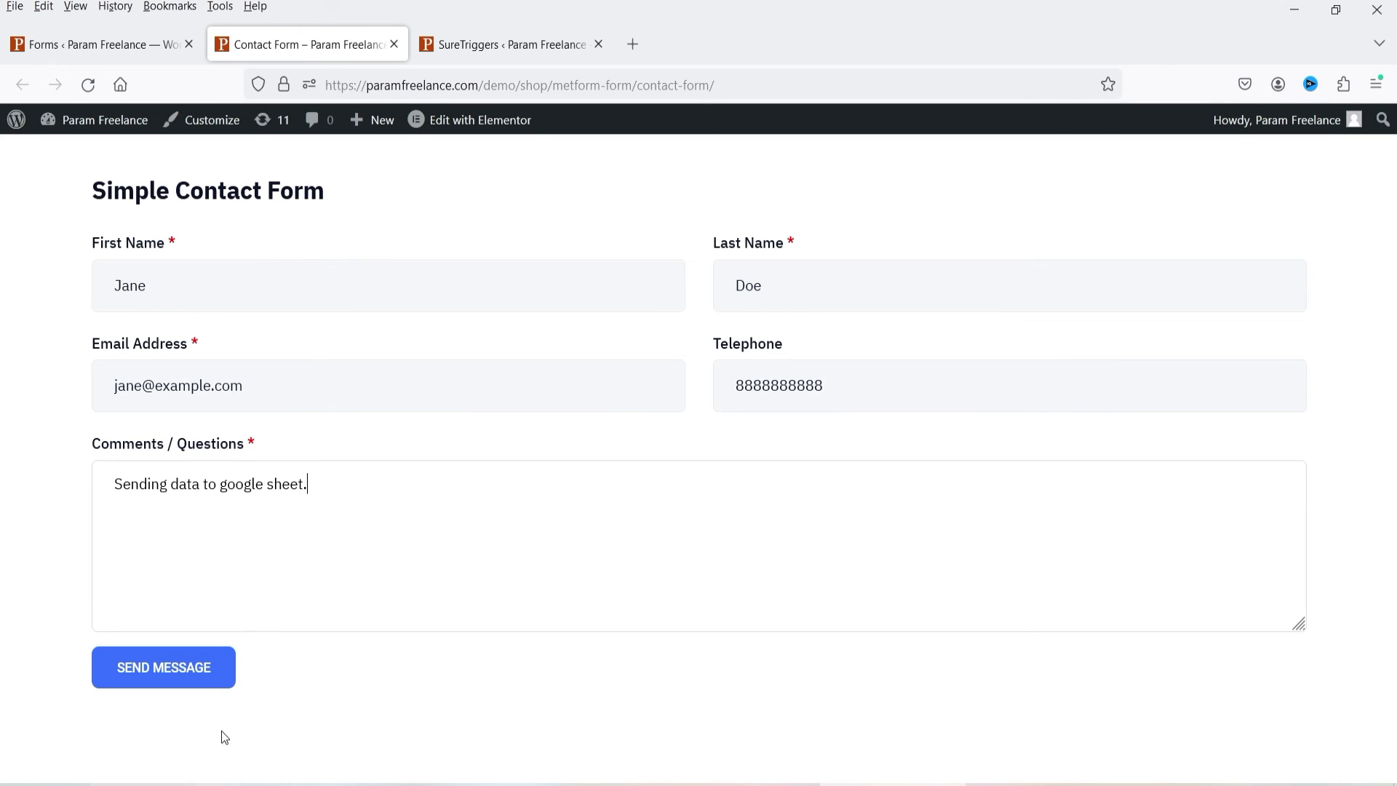
pyautogui.click(158, 685)
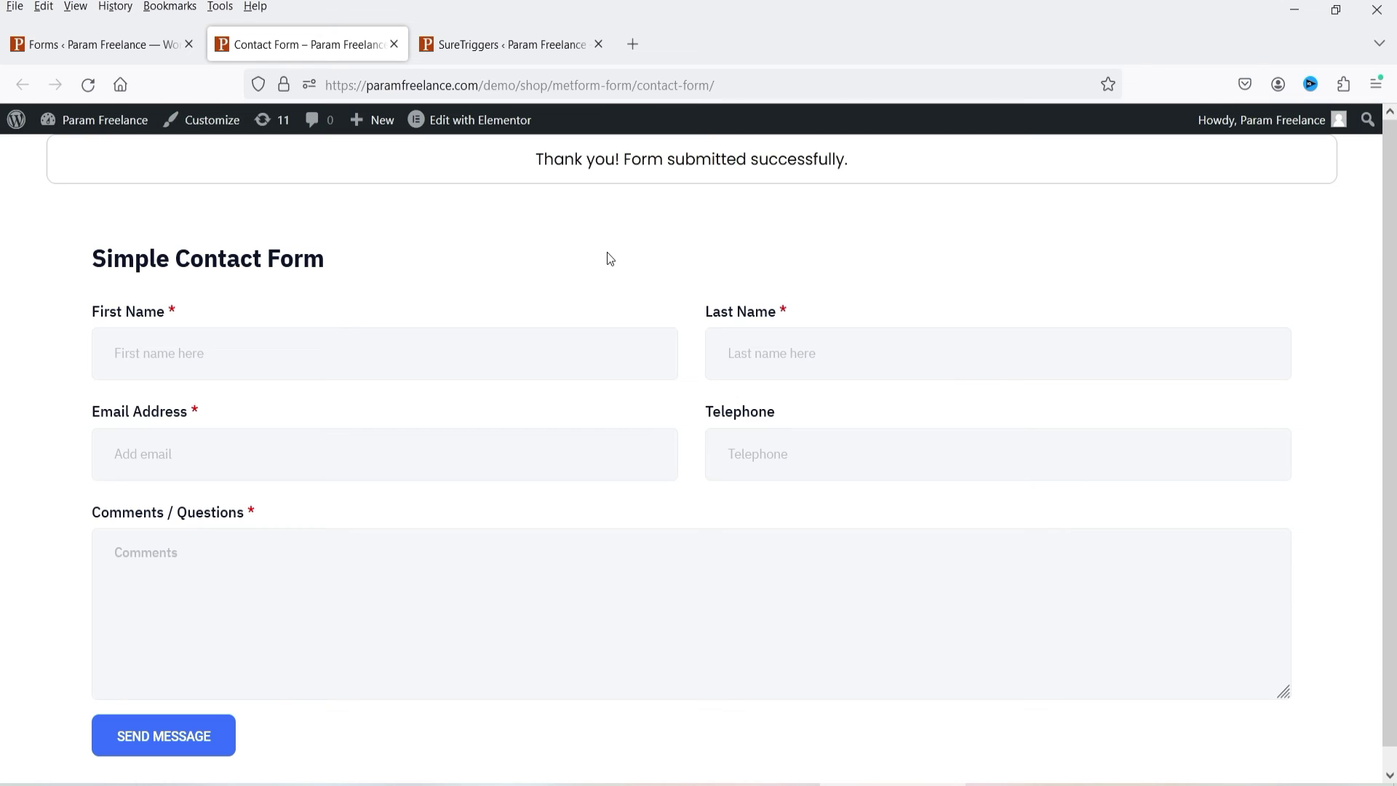
pyautogui.click(487, 48)
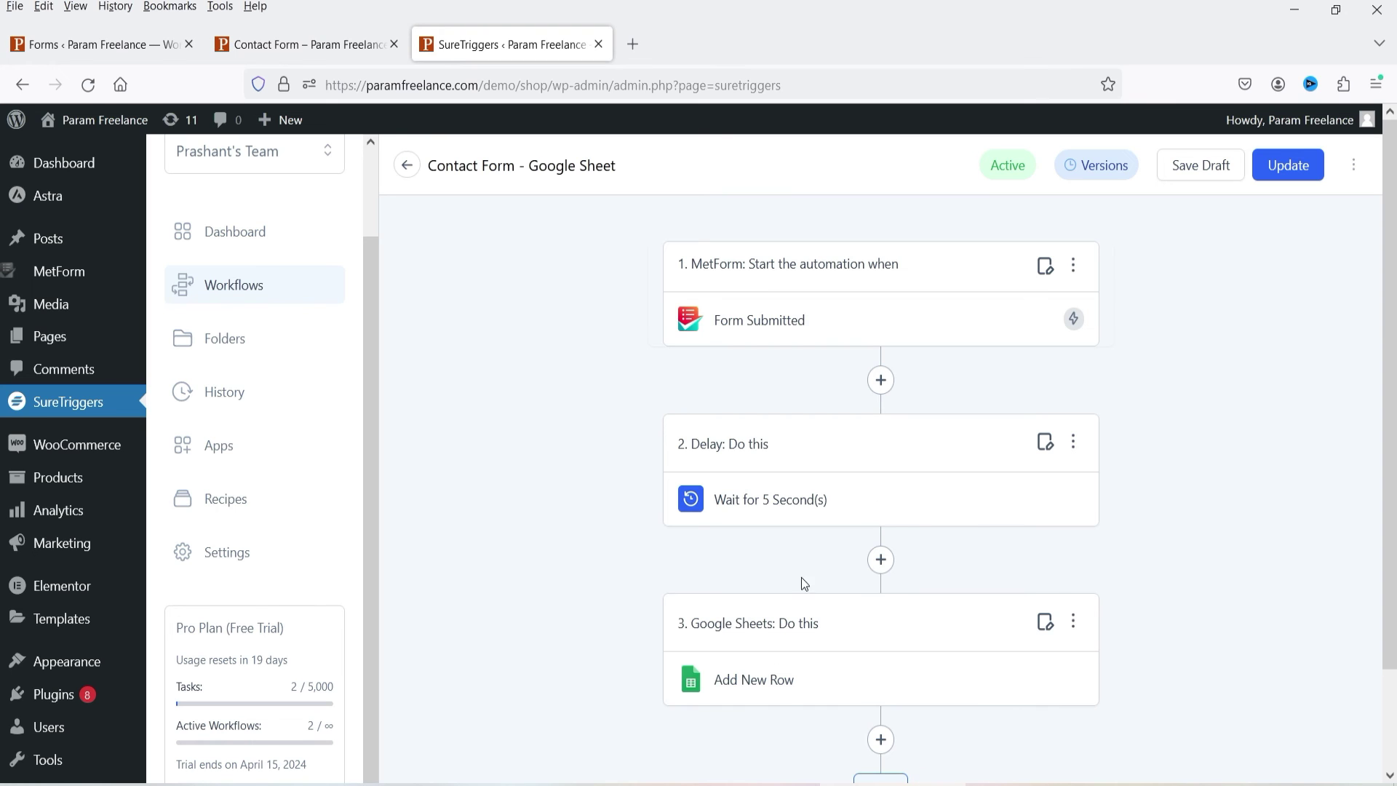
# Step: Switch to the Form Data sheet and review rows 2 and 3, where the new submission landed
pyautogui.hotkey('alt', 'Tab')
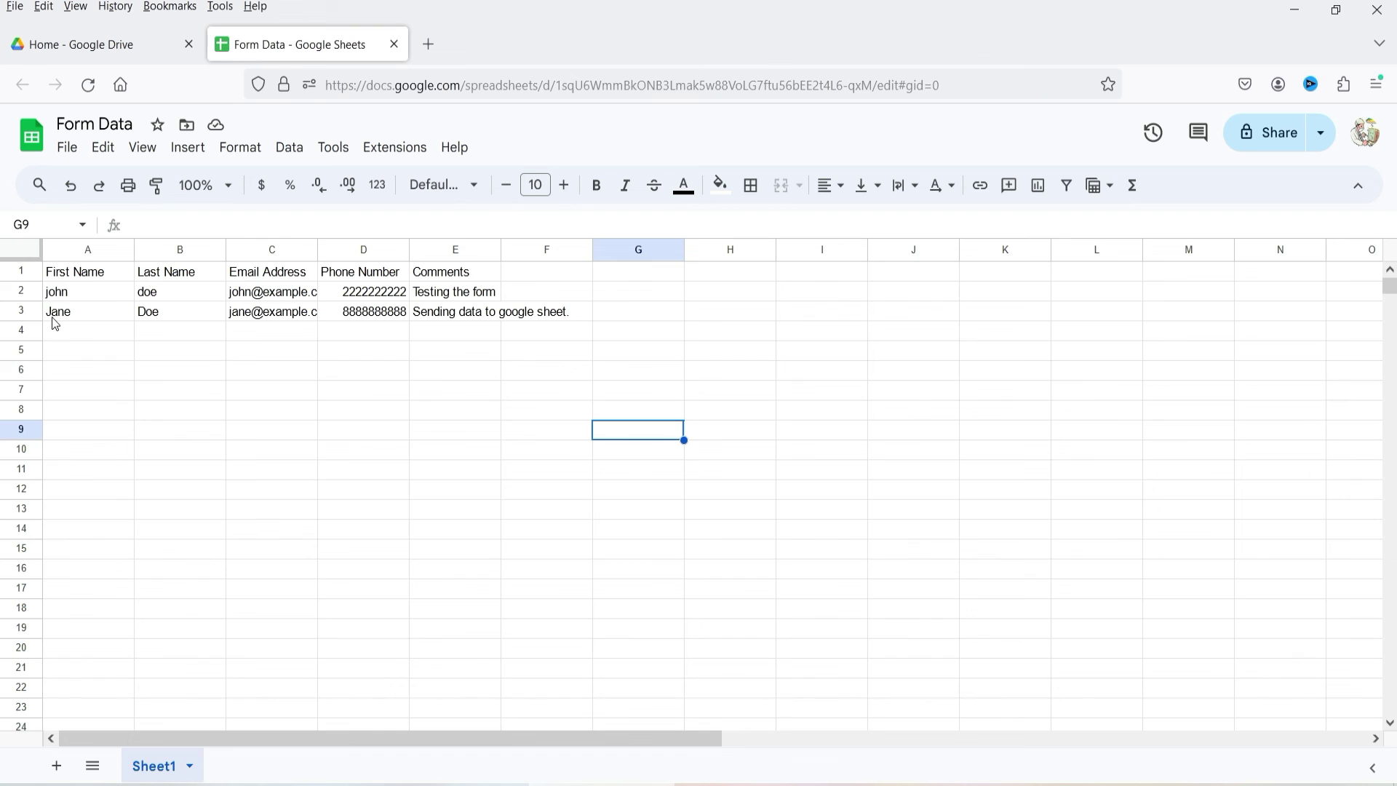
pyautogui.click(20, 292)
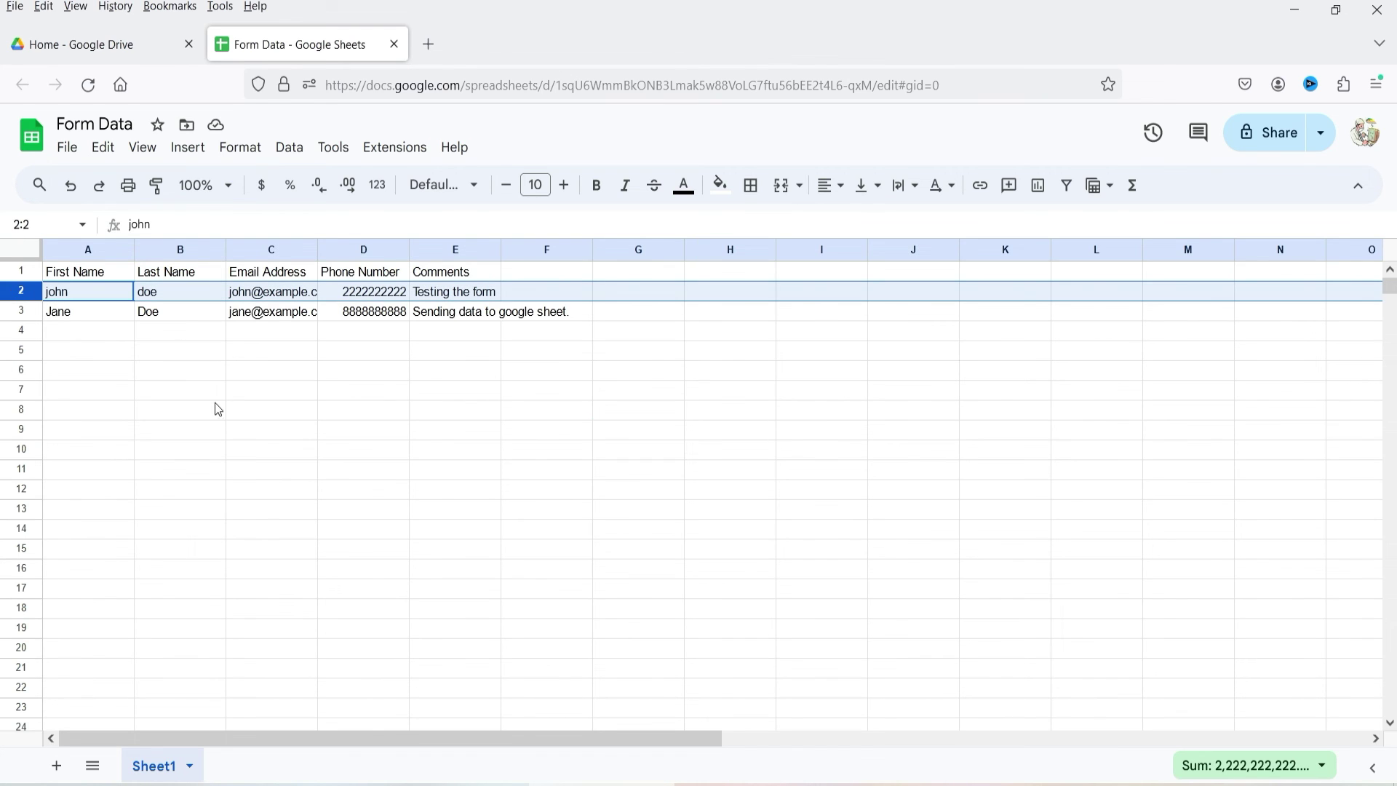
pyautogui.click(35, 313)
pyautogui.click(261, 353)
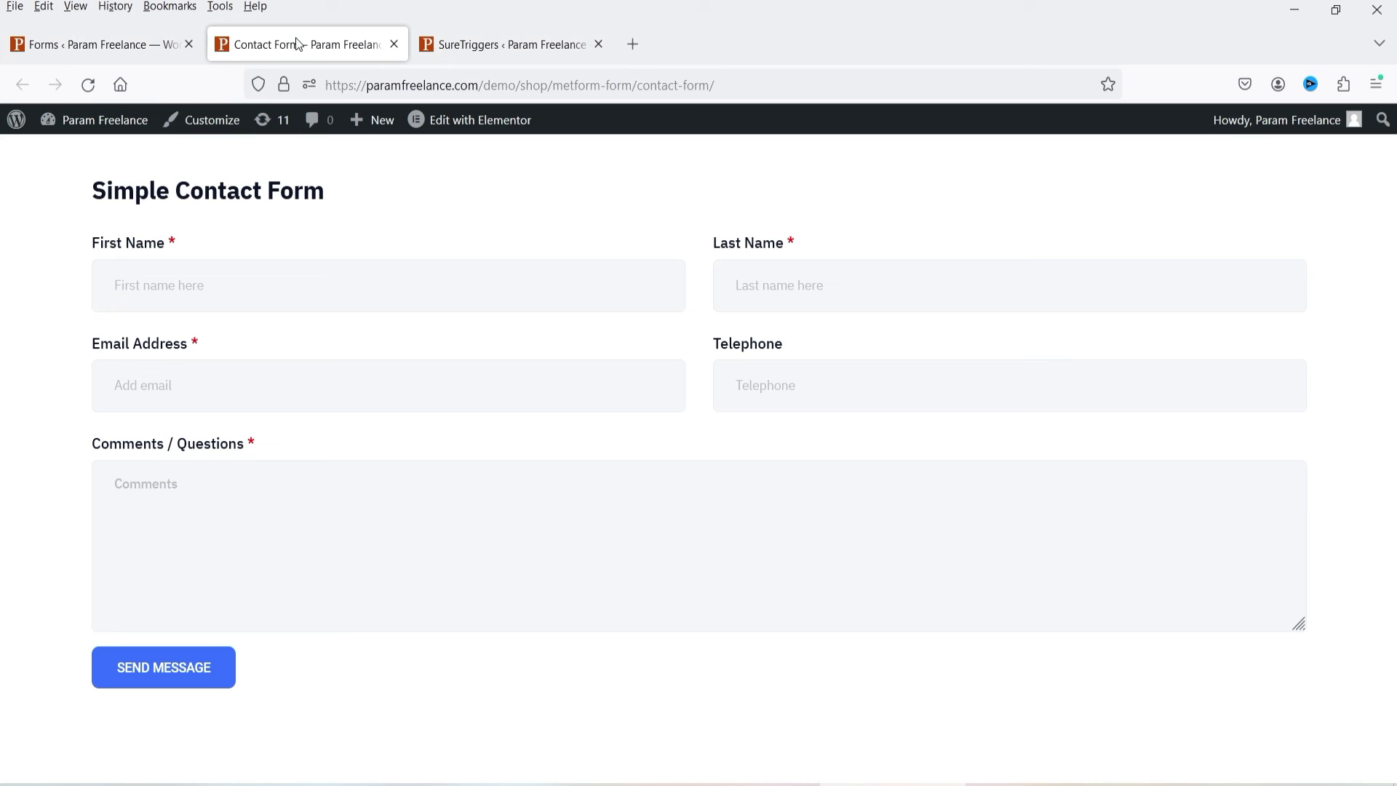
# Step: Submit the contact form with a name, e-mail, phone number and message 'Successfully sent the data.'
pyautogui.click(295, 38)
pyautogui.click(211, 275)
pyautogui.press('Tab')
pyautogui.press('Tab')
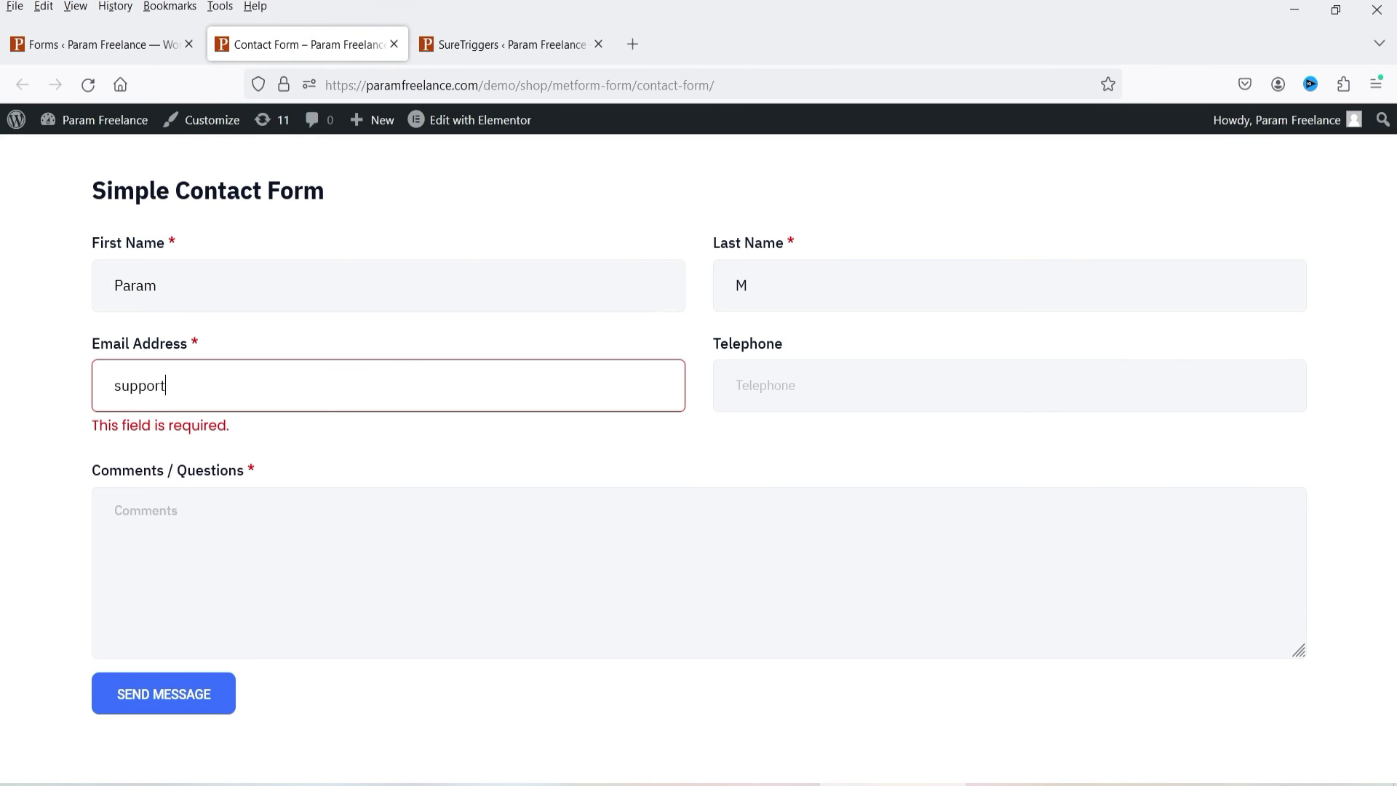
pyautogui.press('Tab')
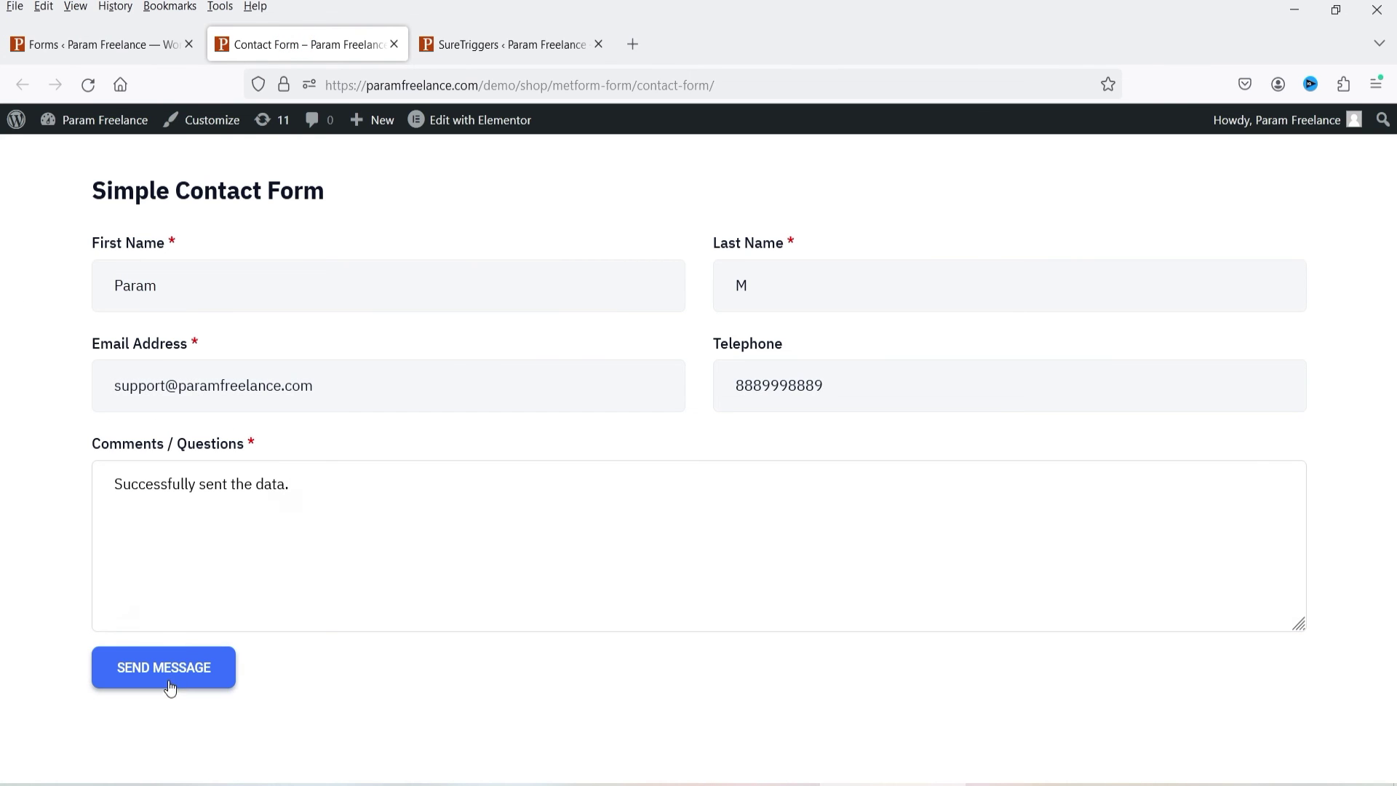
pyautogui.click(166, 677)
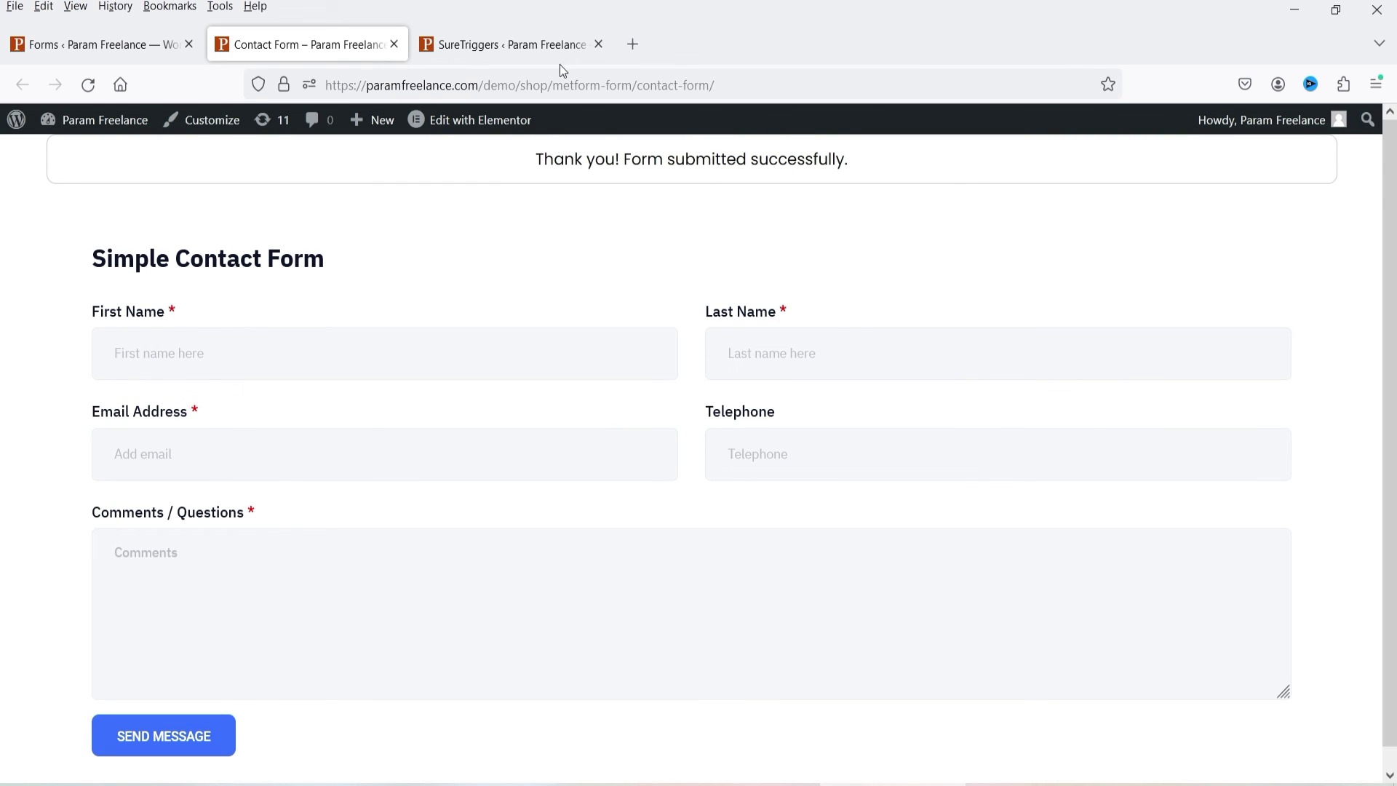
# Step: Check the Form Data sheet, where the second submission appears as row 4
pyautogui.click(1074, 227)
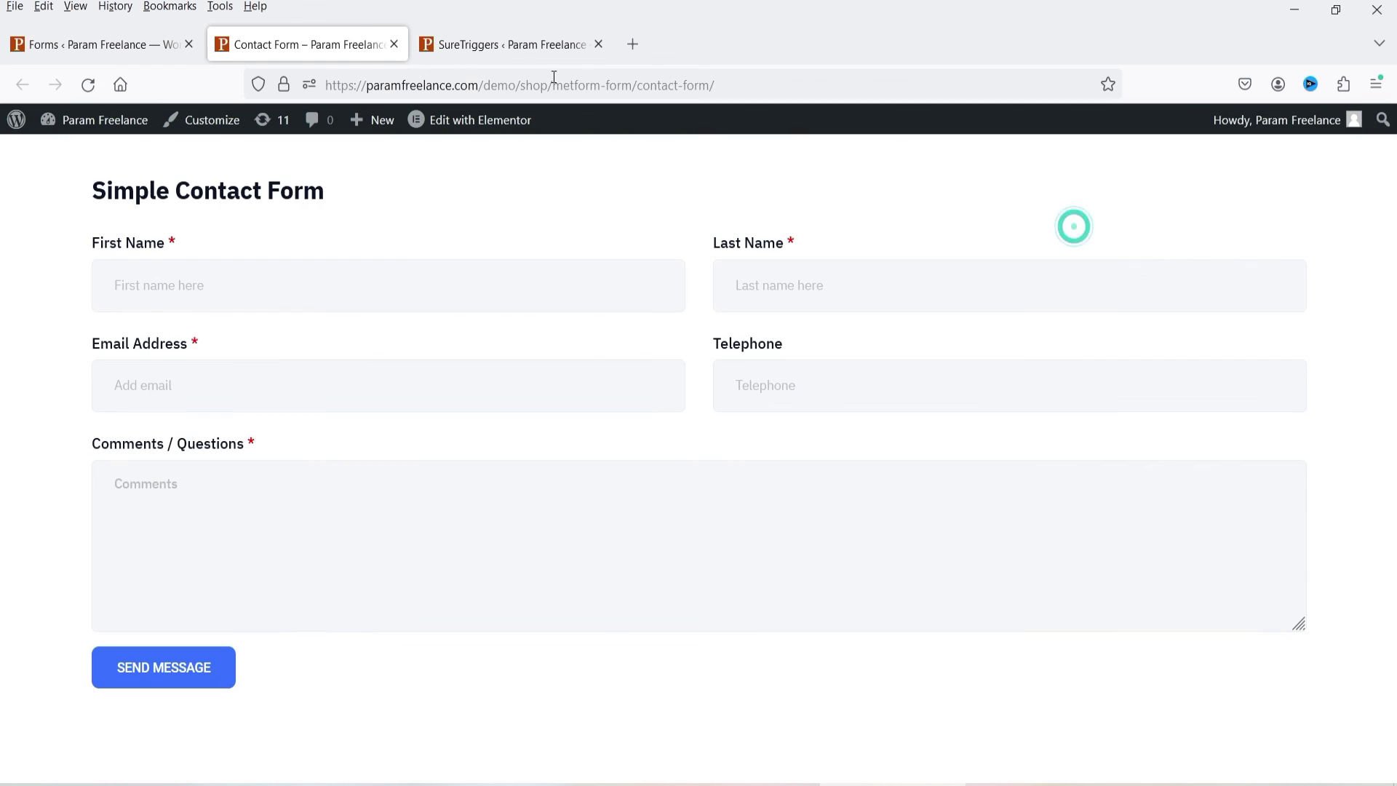
pyautogui.click(777, 446)
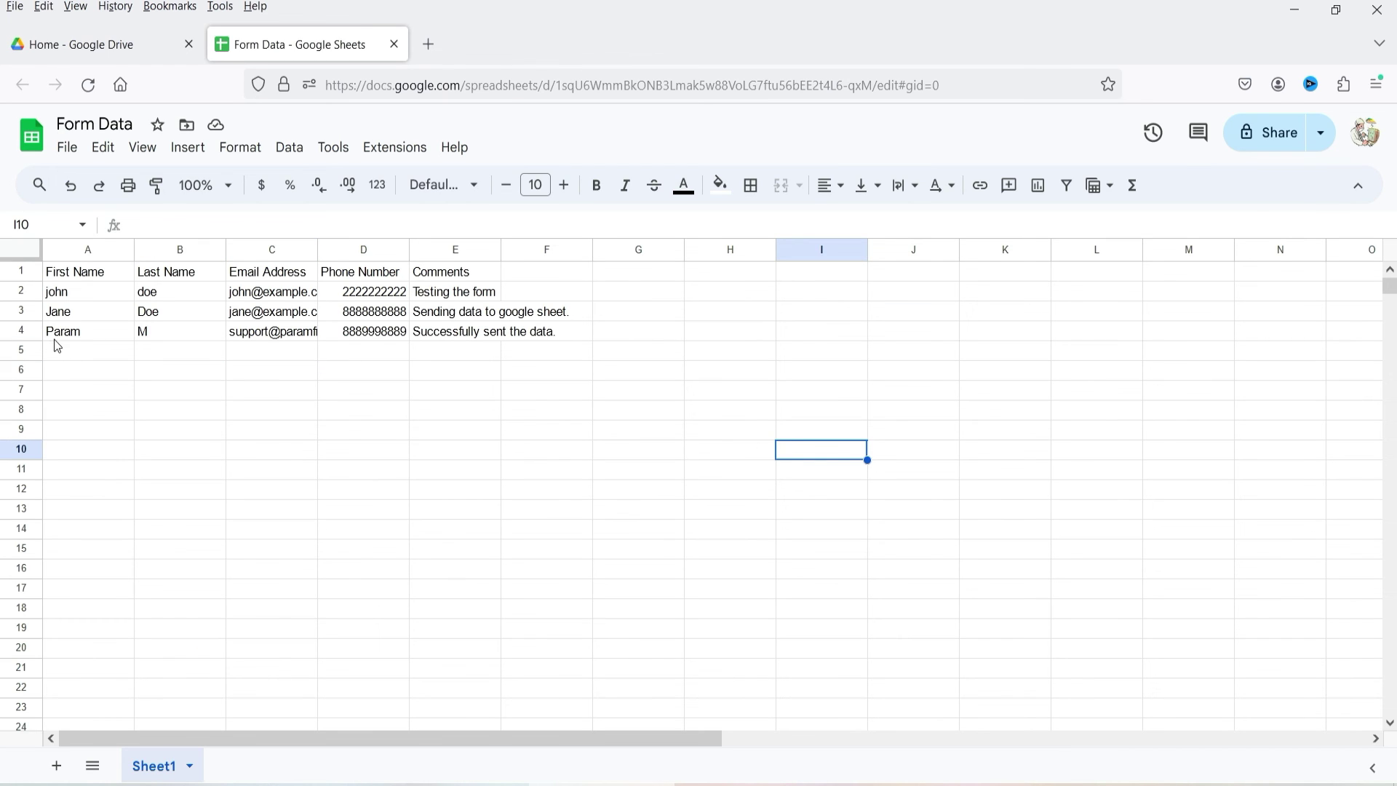
pyautogui.moveTo(305, 340)
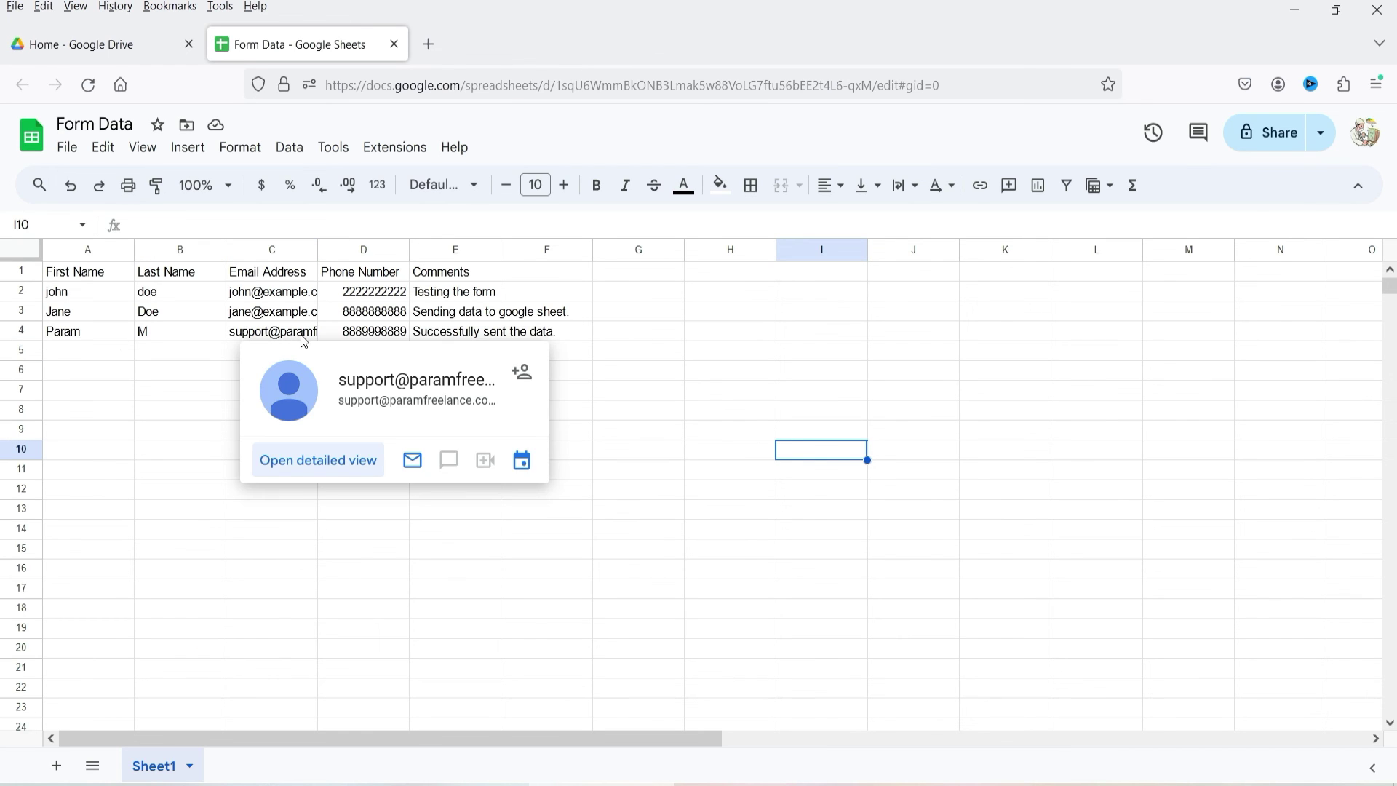
pyautogui.click(706, 356)
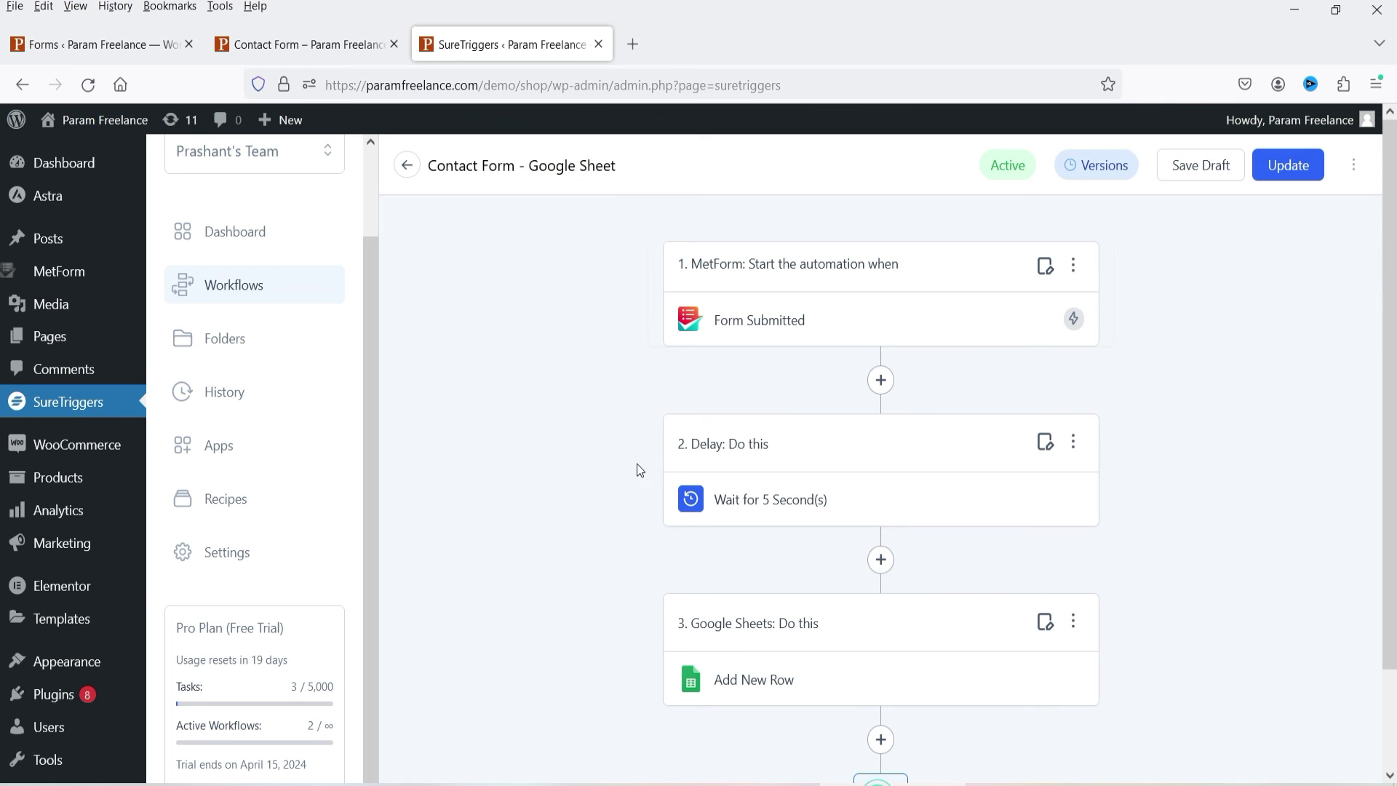
pyautogui.click(224, 286)
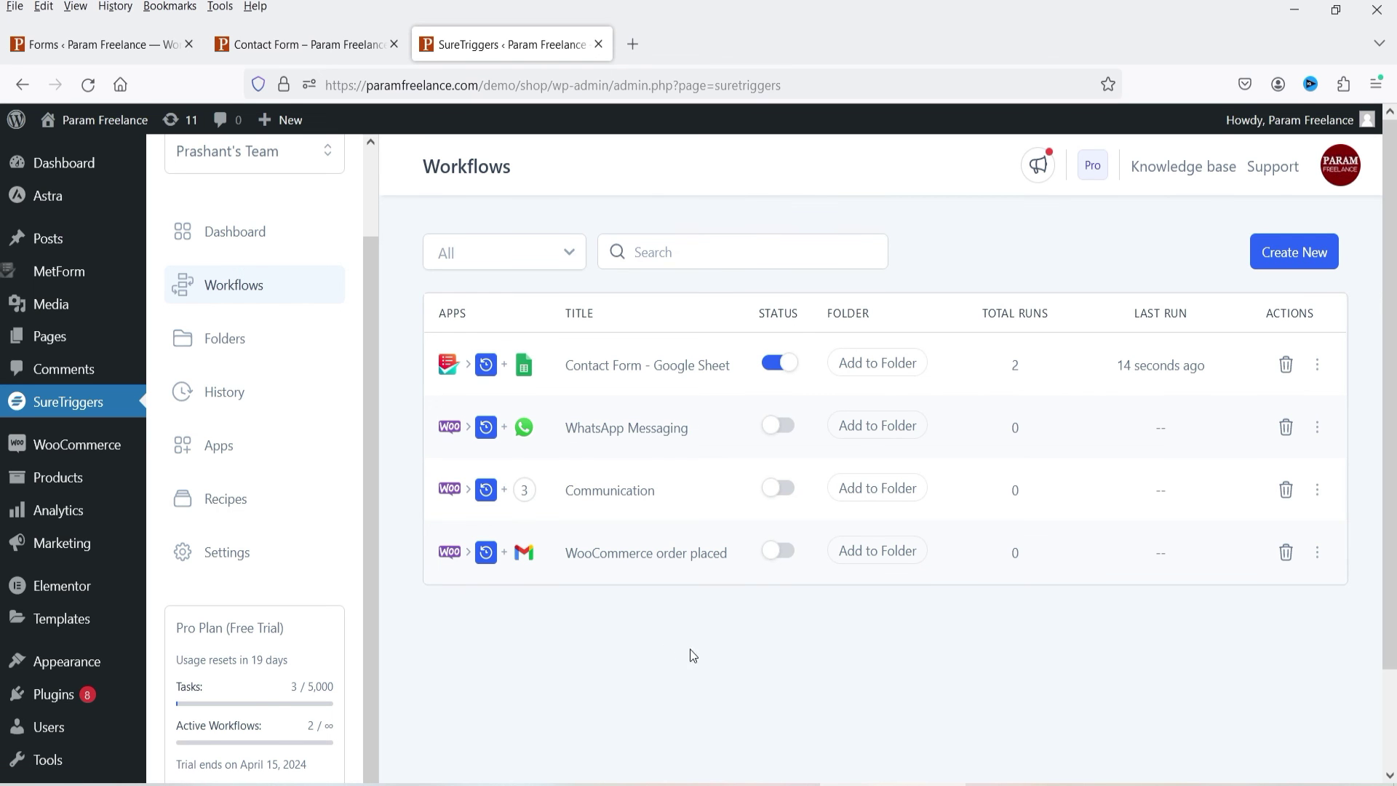
pyautogui.click(1017, 367)
pyautogui.click(1039, 369)
pyautogui.click(630, 367)
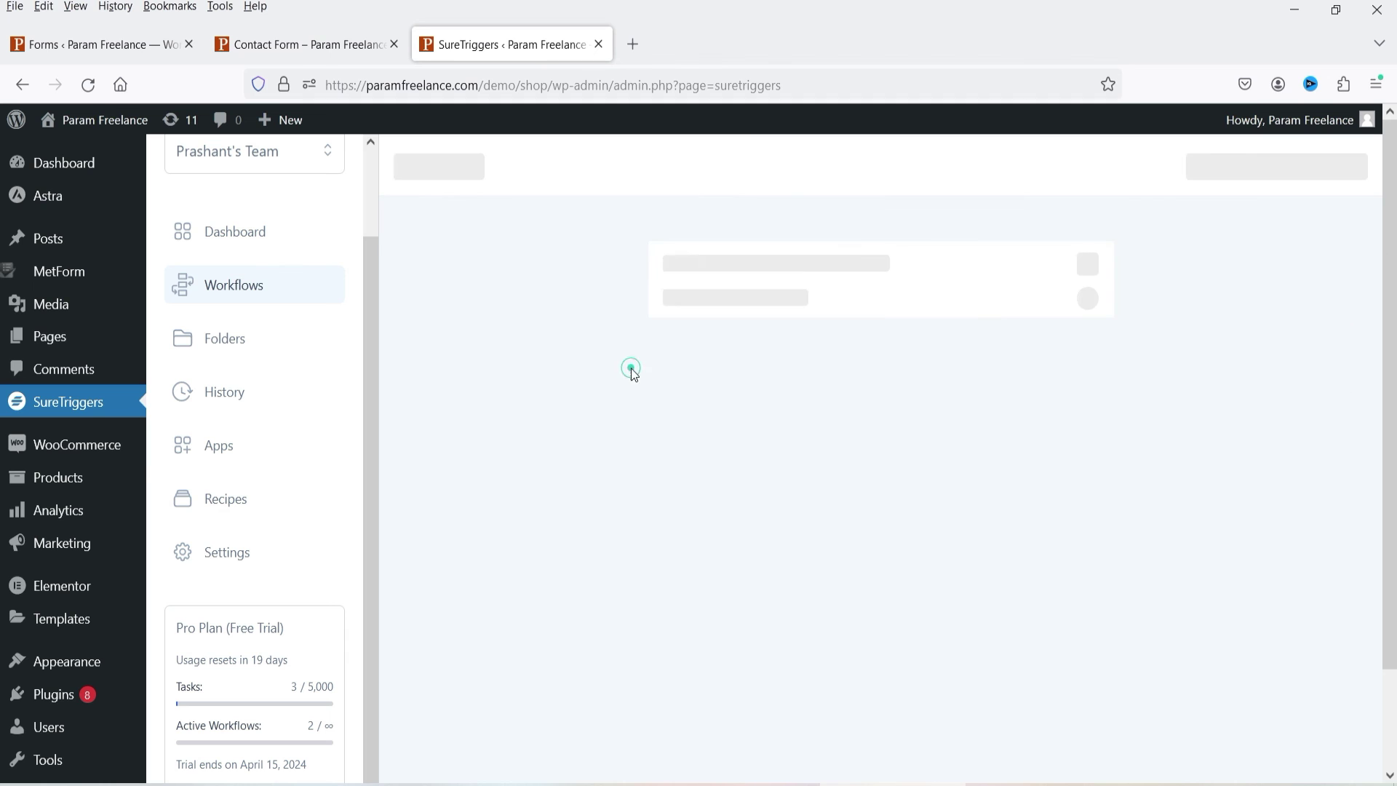
pyautogui.scroll(-2, 1200, 553)
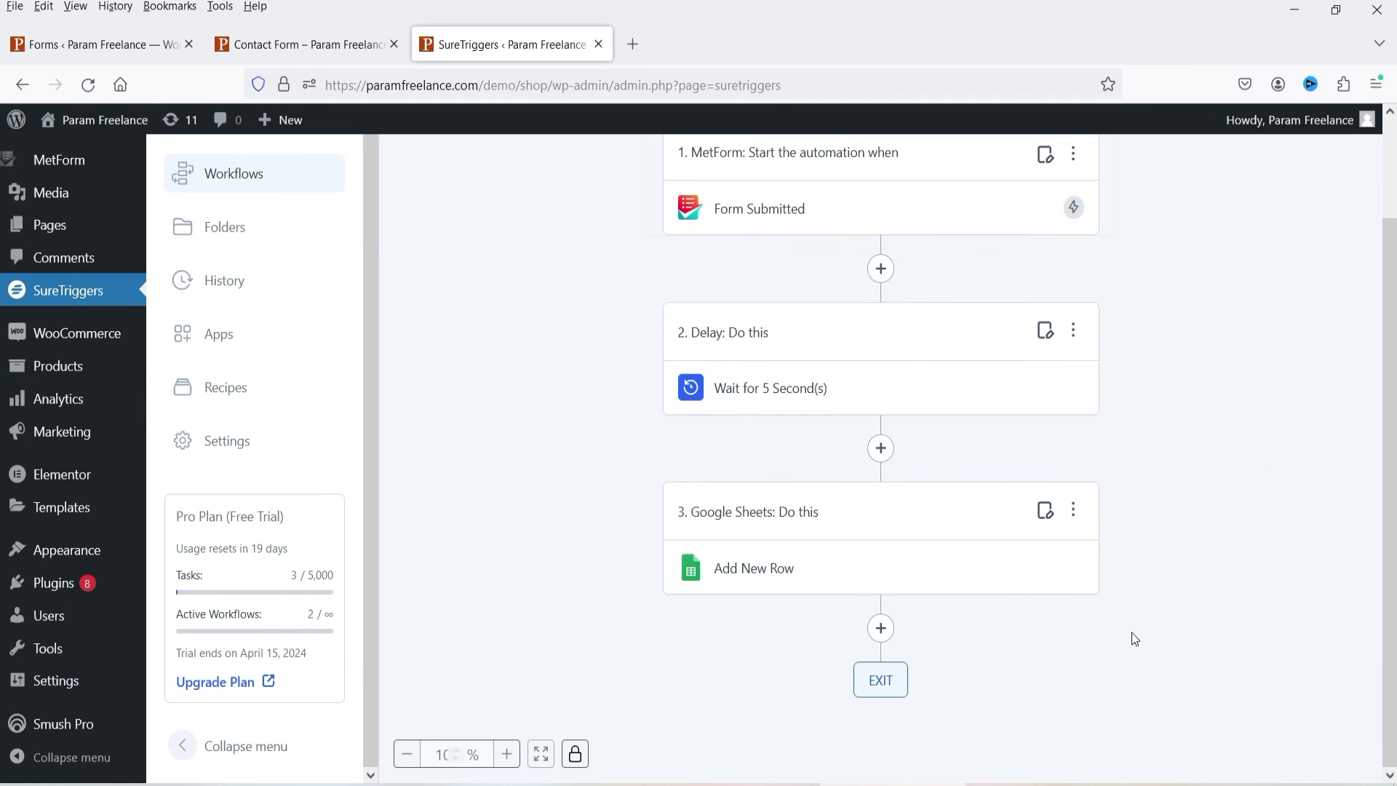
pyautogui.click(881, 628)
pyautogui.click(1134, 167)
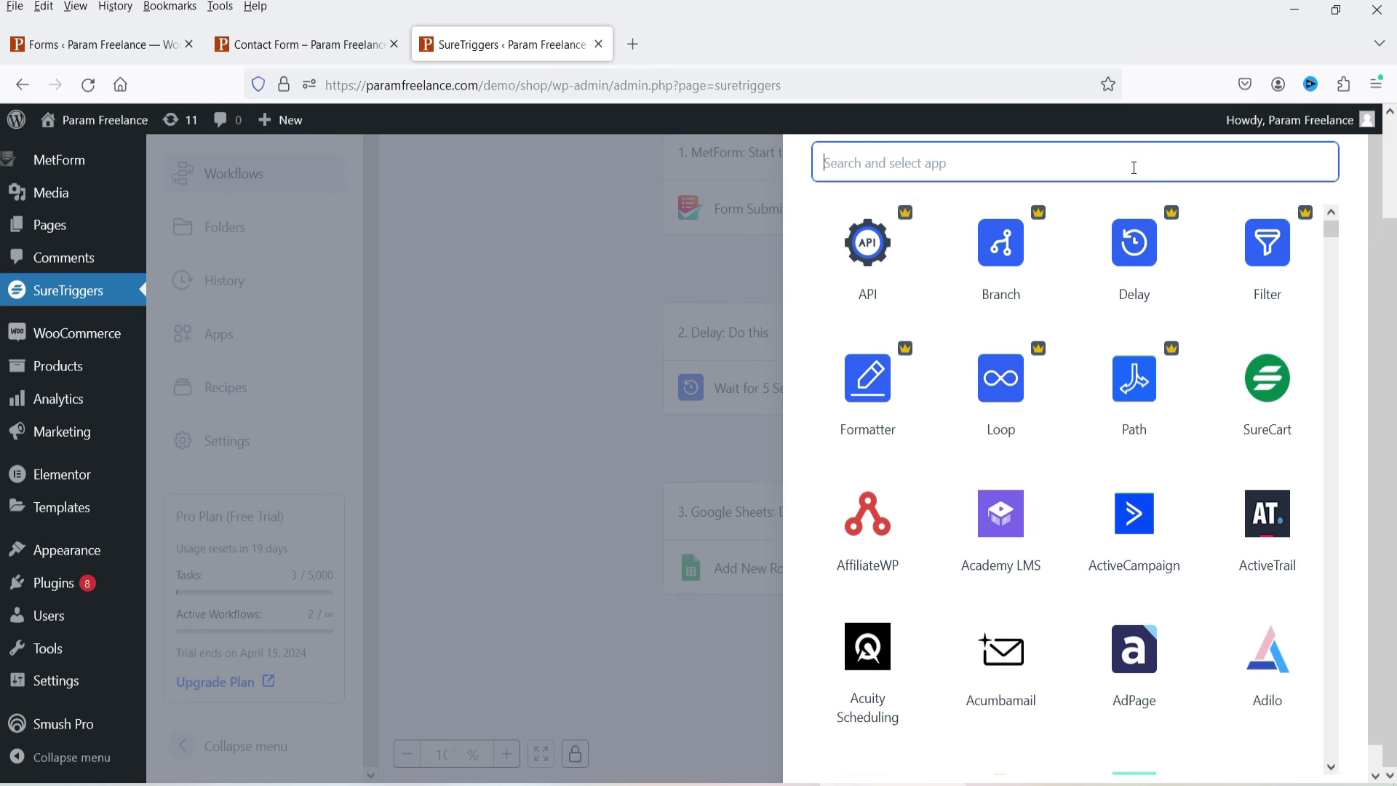
pyautogui.write('what')
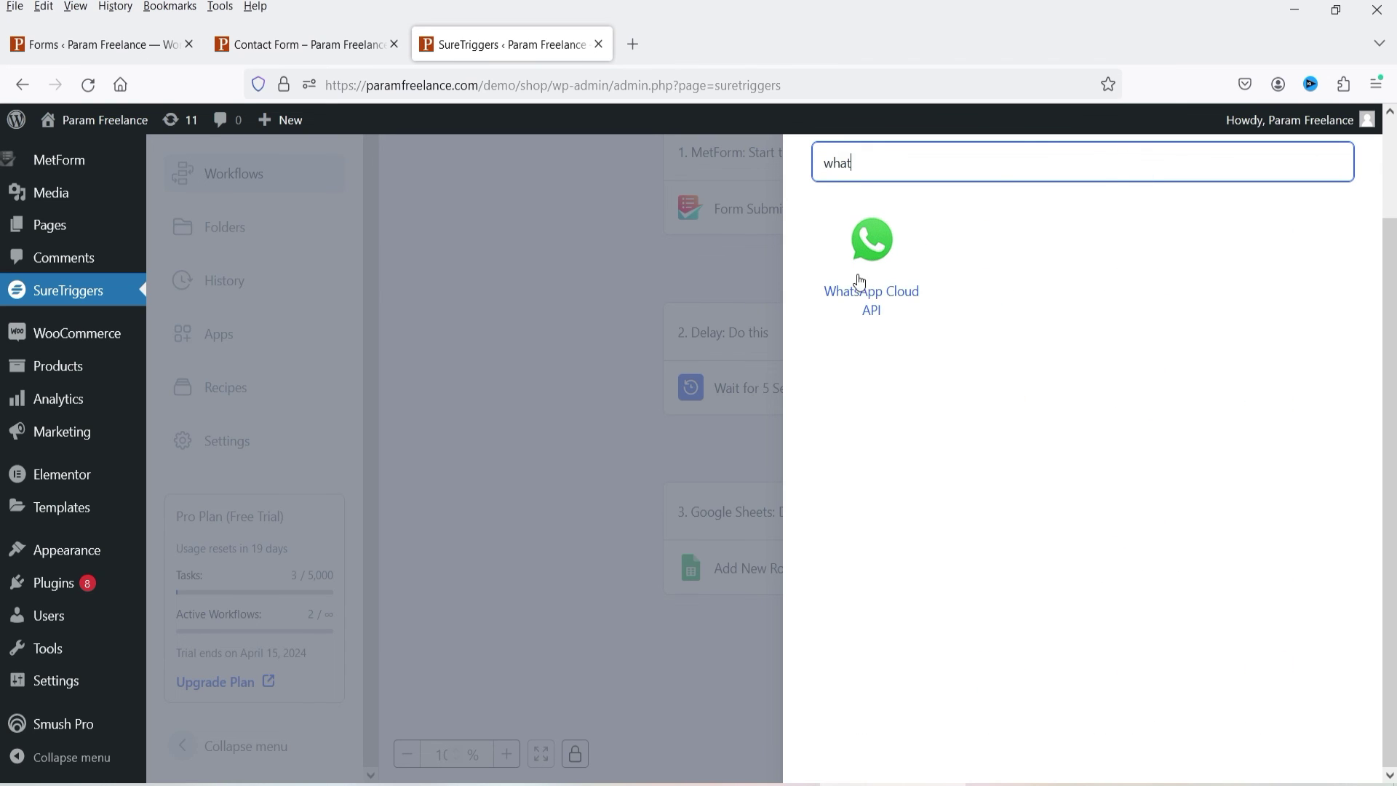
pyautogui.click(850, 276)
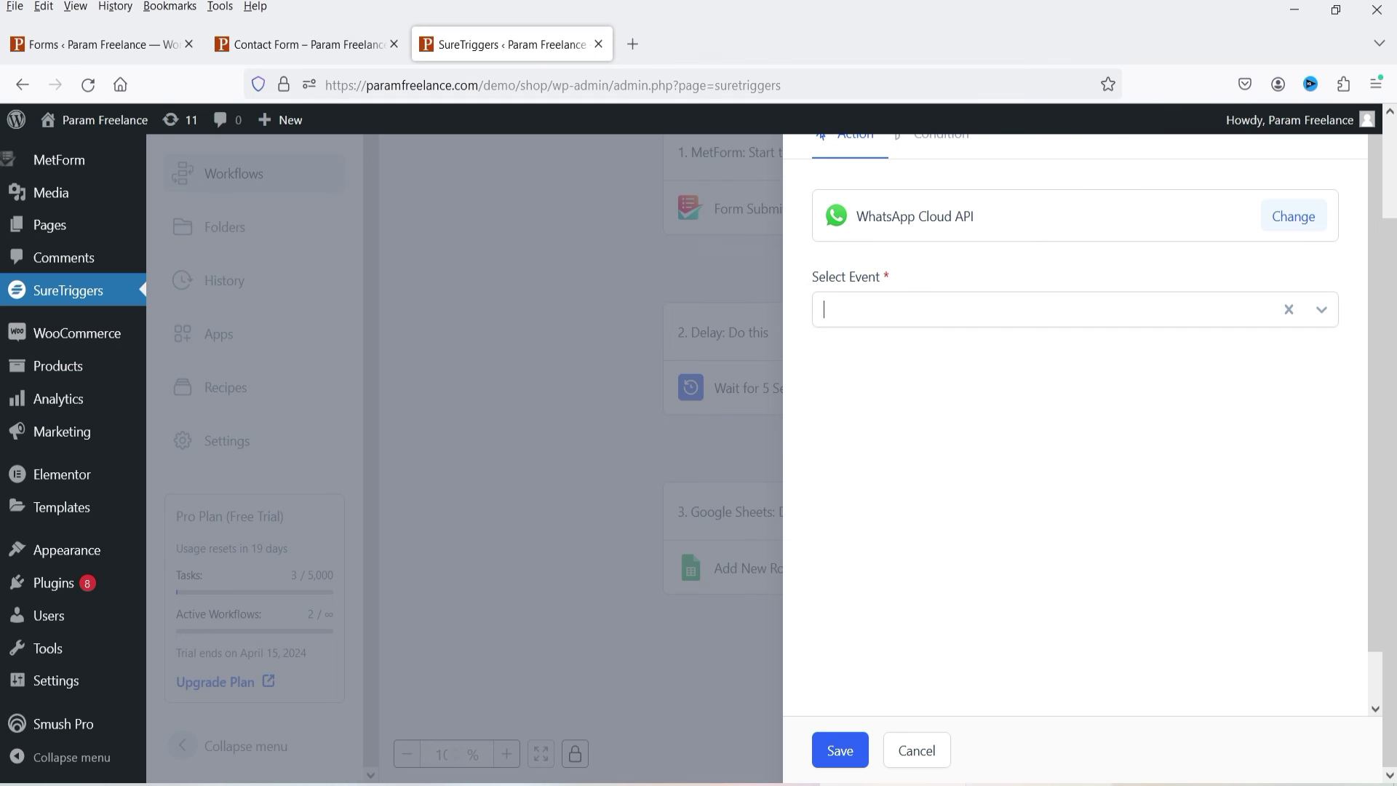
pyautogui.click(930, 759)
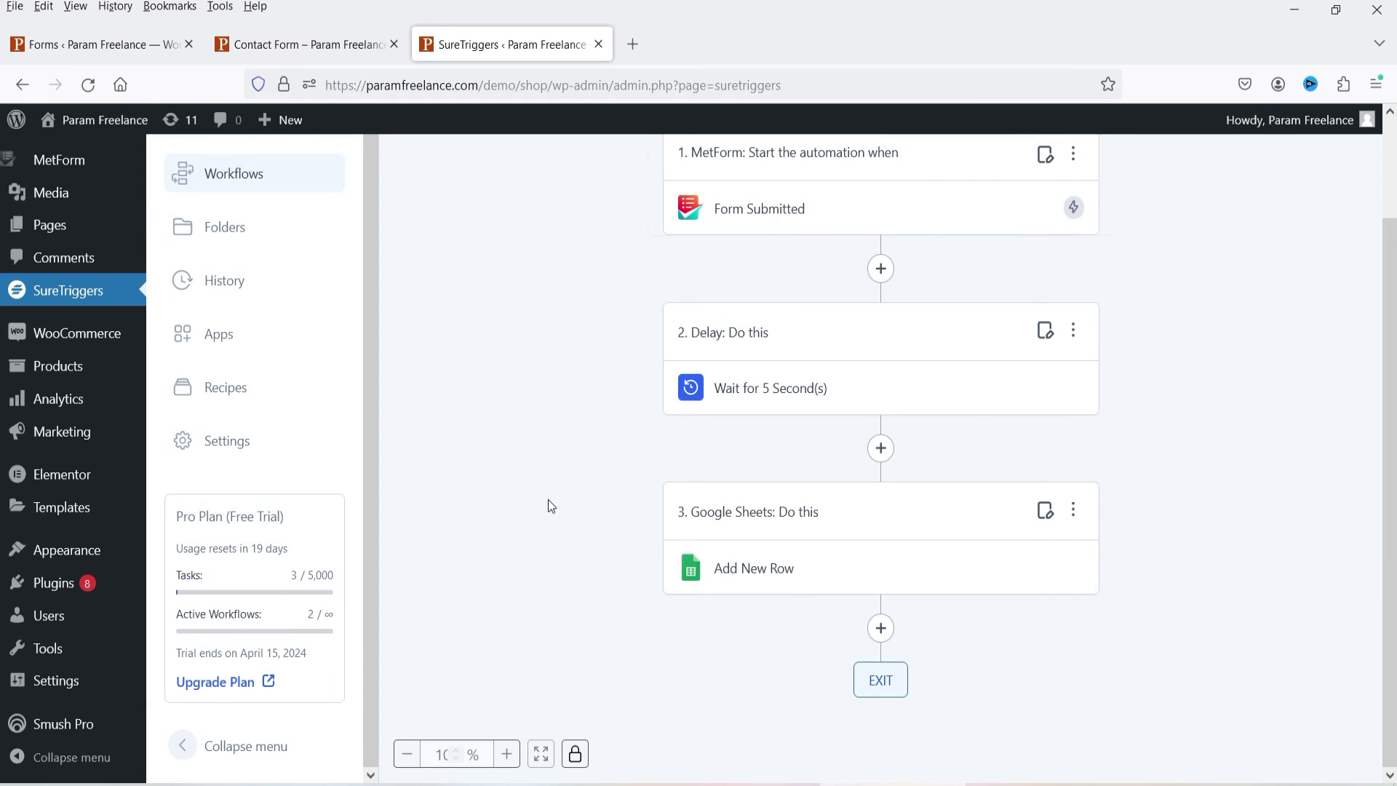
# Step: Show the Apps page listing the Gmail, Google Sheets, WhatsApp Cloud API and WordPress connections
pyautogui.scroll(2, 553, 499)
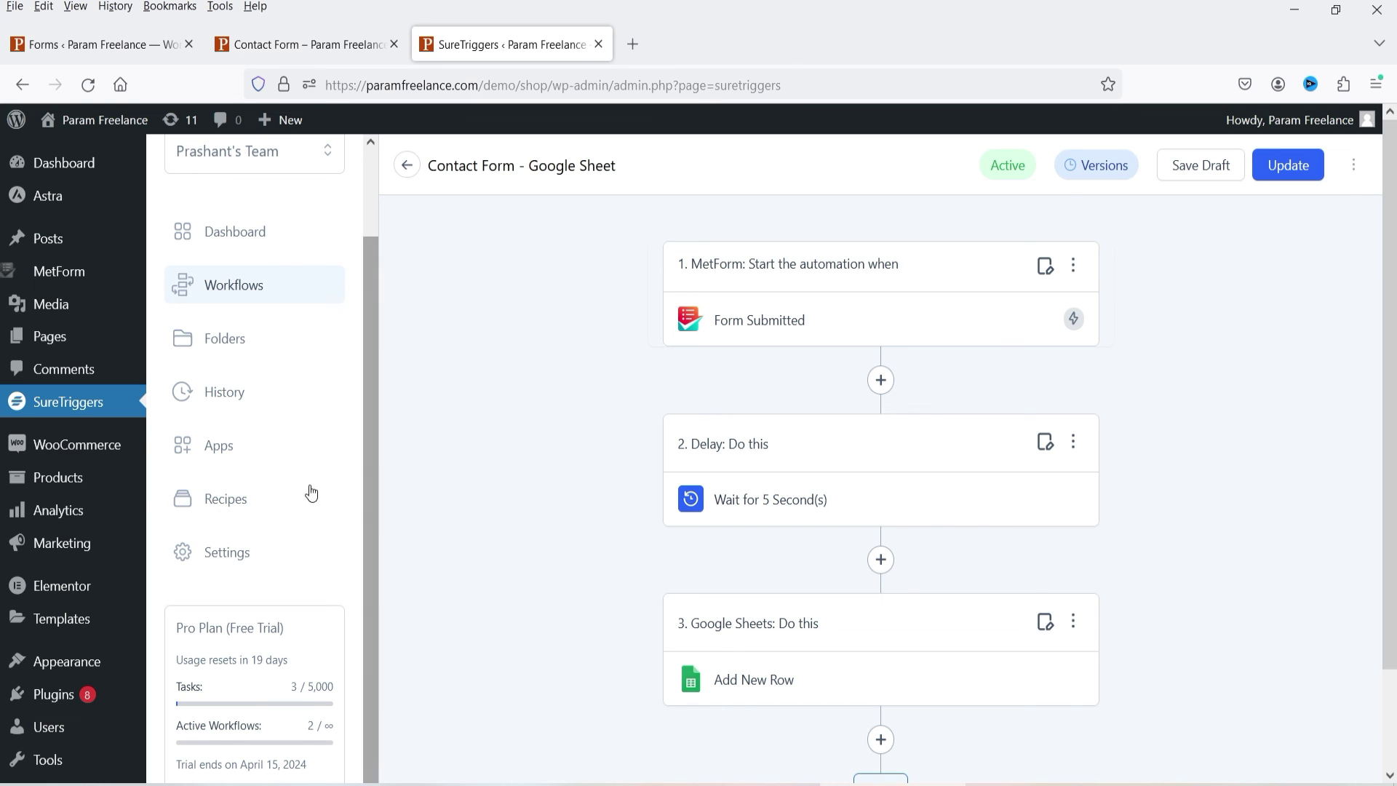
pyautogui.click(240, 447)
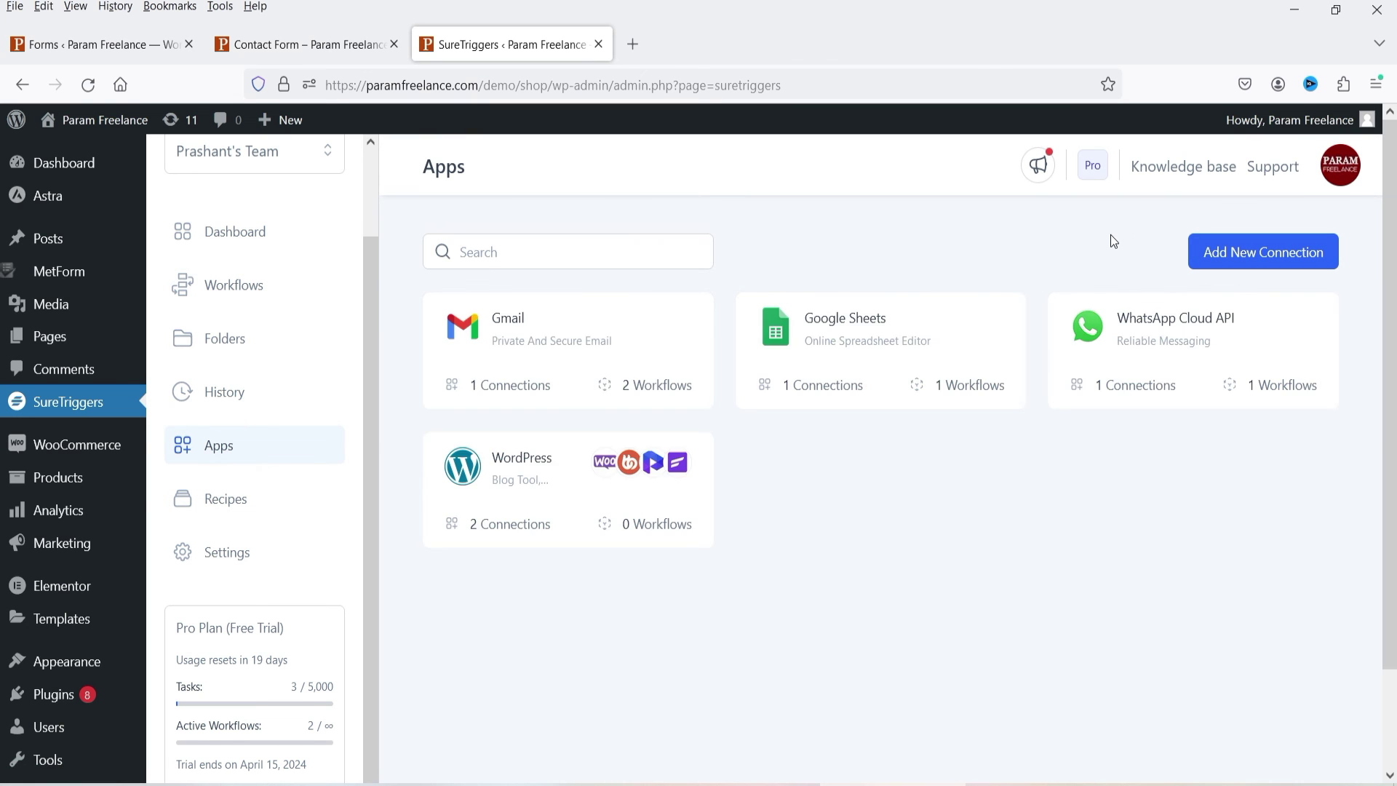